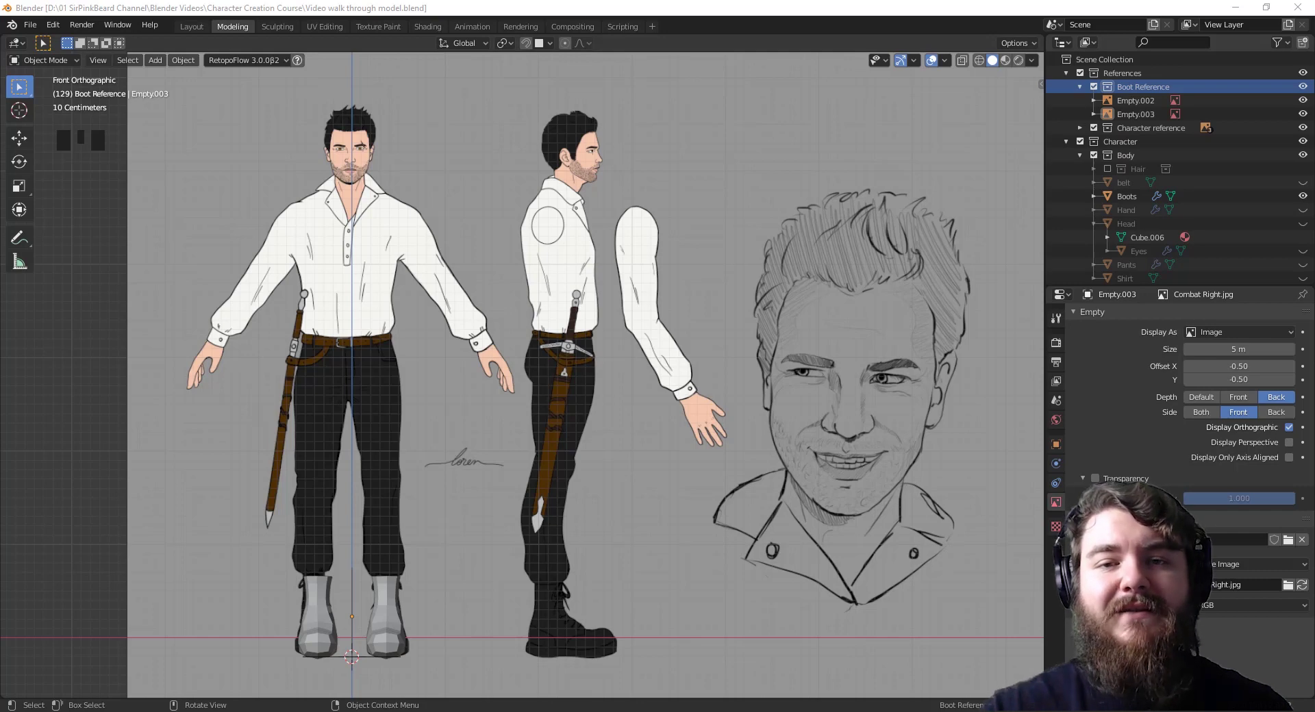
{"action": "left_click", "coordinate": [389, 617]}
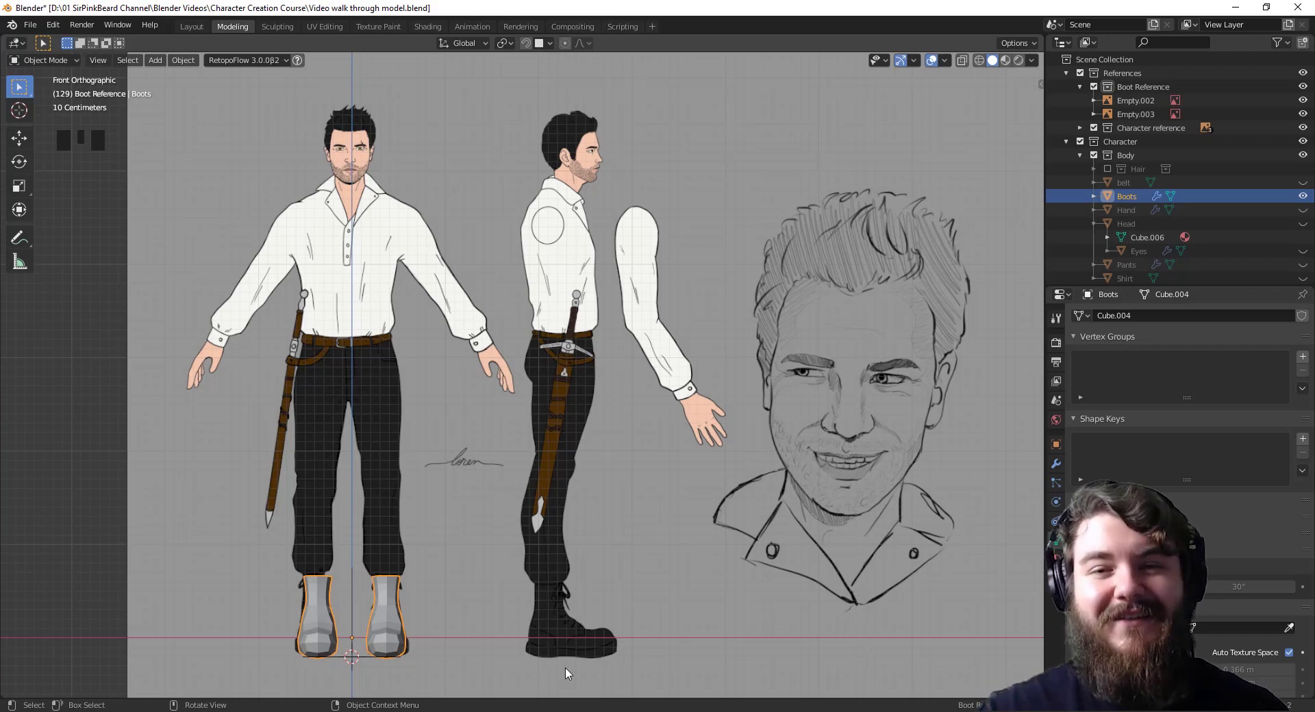
{"action": "middle_click_drag", "start_coordinate": [59, 597], "coordinate": [89, 564], "text": "shift"}
{"action": "left_click", "coordinate": [90, 564]}
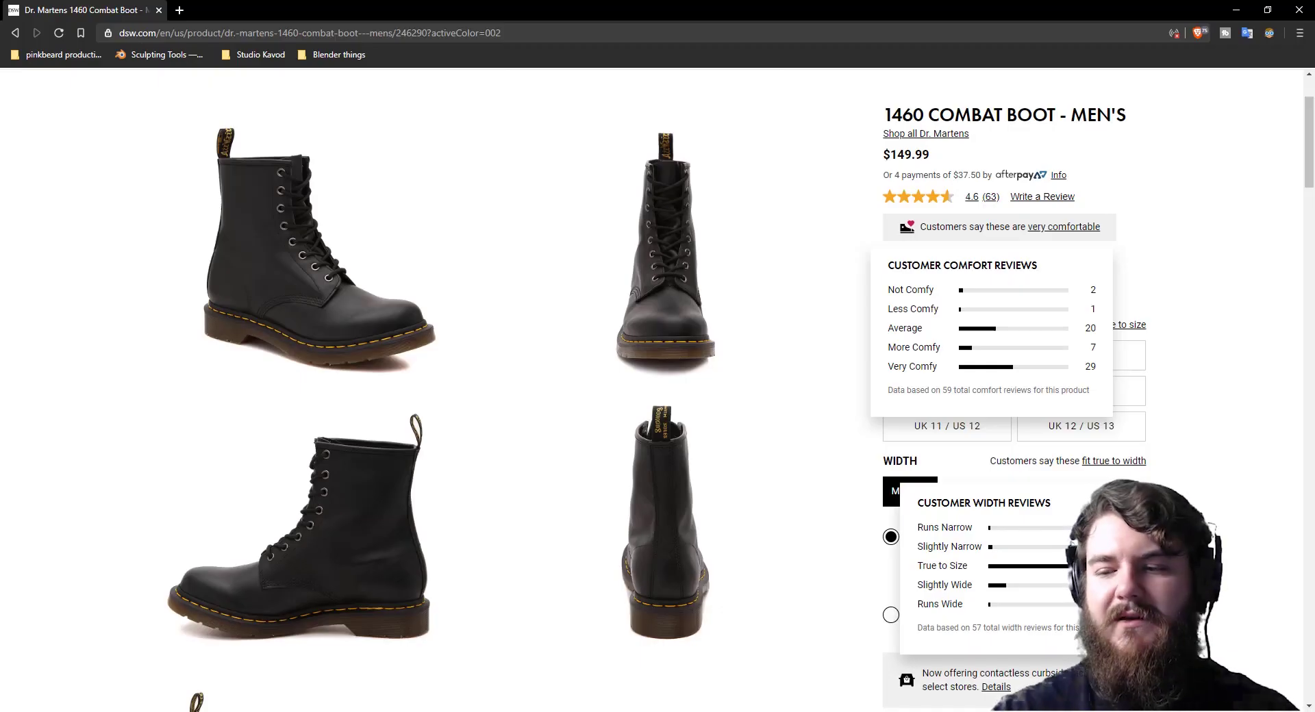
Examine the Dr. Martens 1460 combat boot product photos in the browser, including the enlarged sole, top, side, front and back views
{"action": "scroll", "coordinate": [658, 391], "scroll_direction": "up", "scroll_amount": 2}
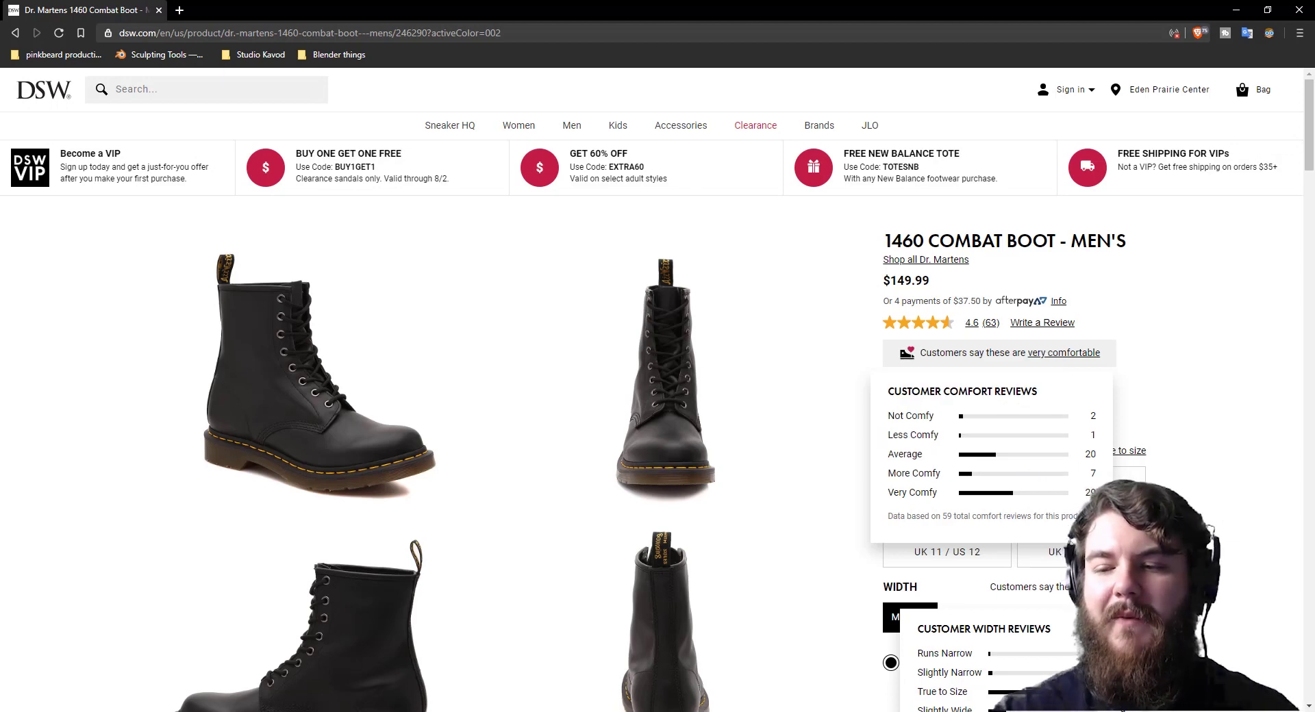
{"action": "scroll", "coordinate": [657, 391], "scroll_direction": "down", "scroll_amount": 3}
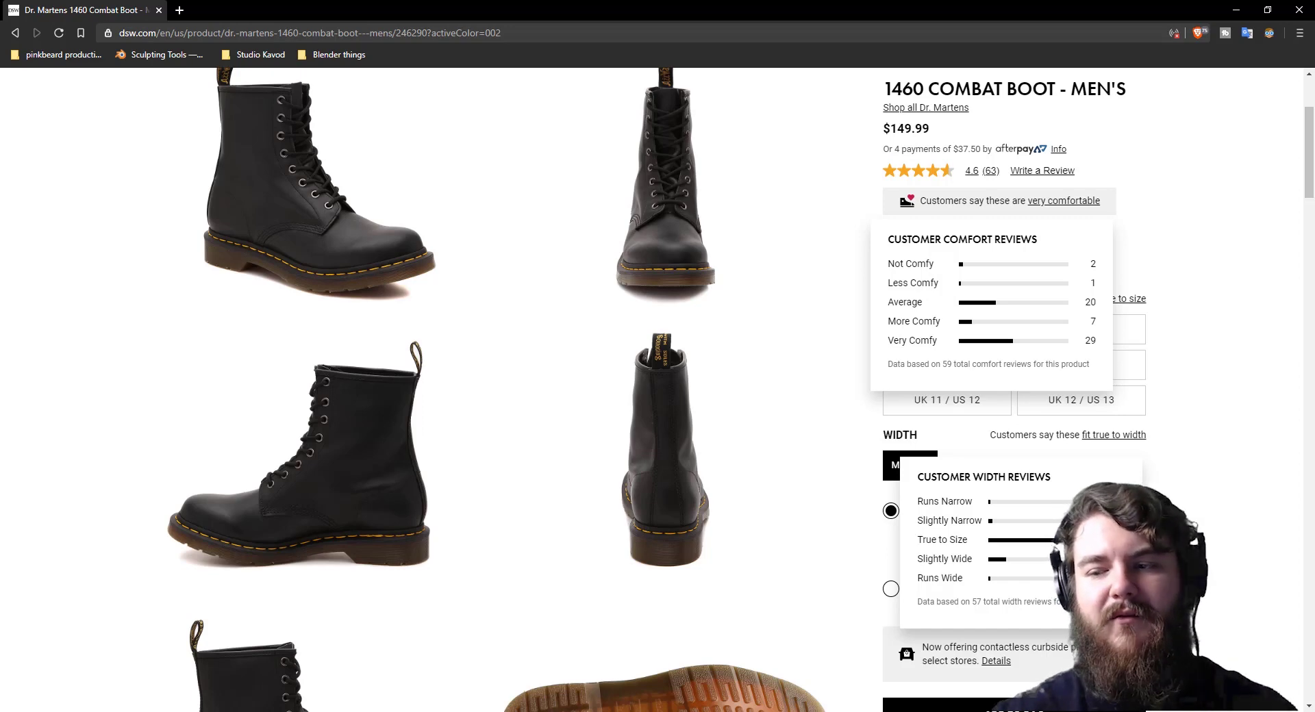
{"action": "scroll", "coordinate": [657, 390], "scroll_direction": "down", "scroll_amount": 6}
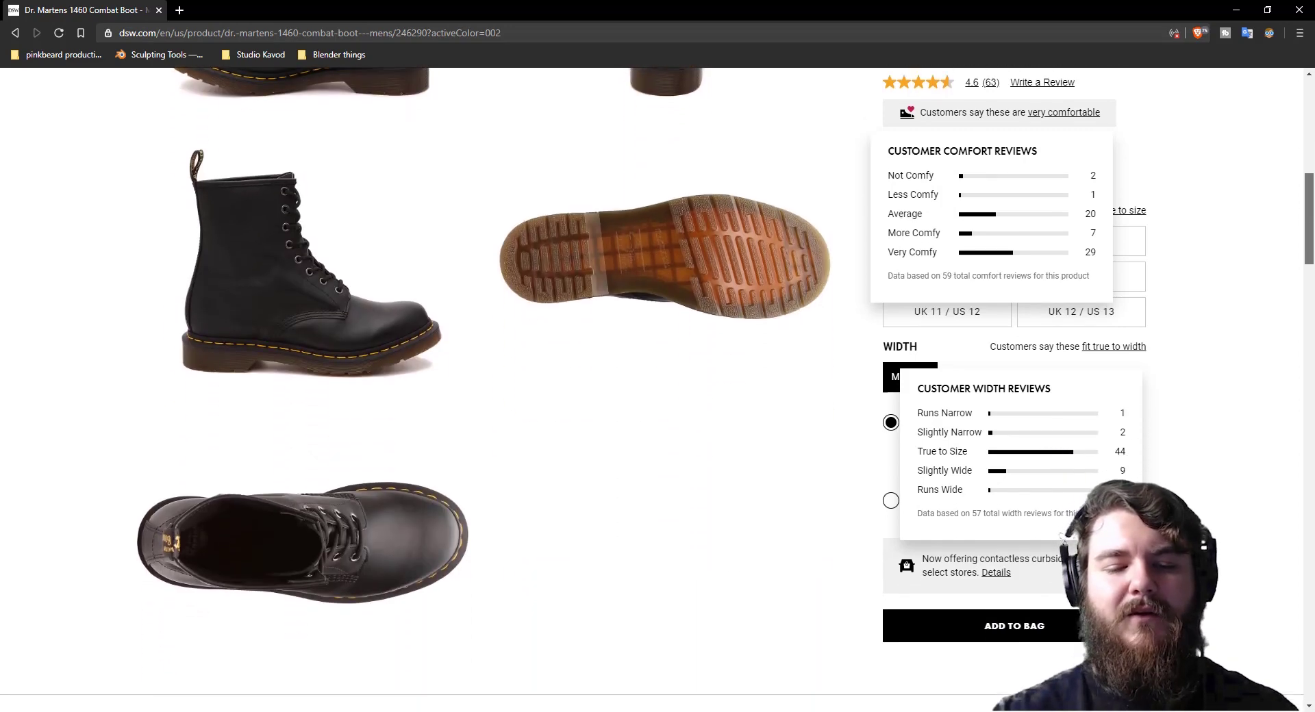
{"action": "left_click", "coordinate": [665, 246]}
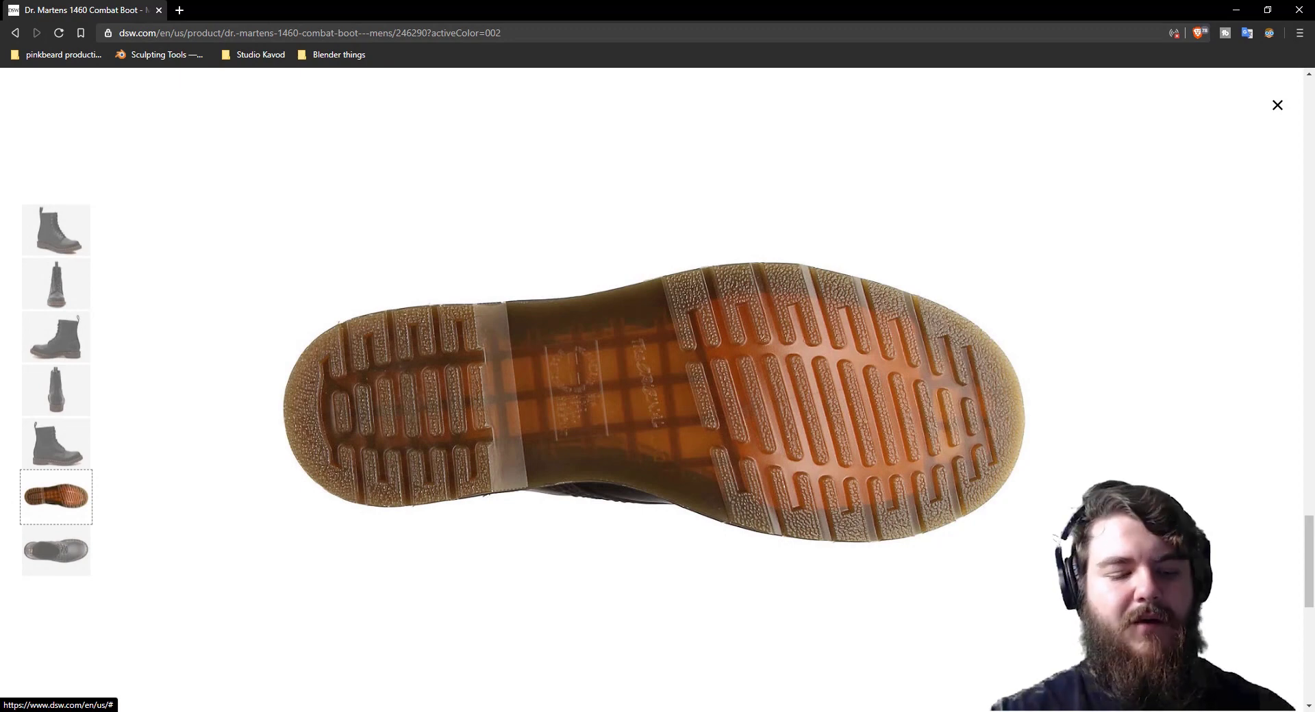
{"action": "key", "text": "Right"}
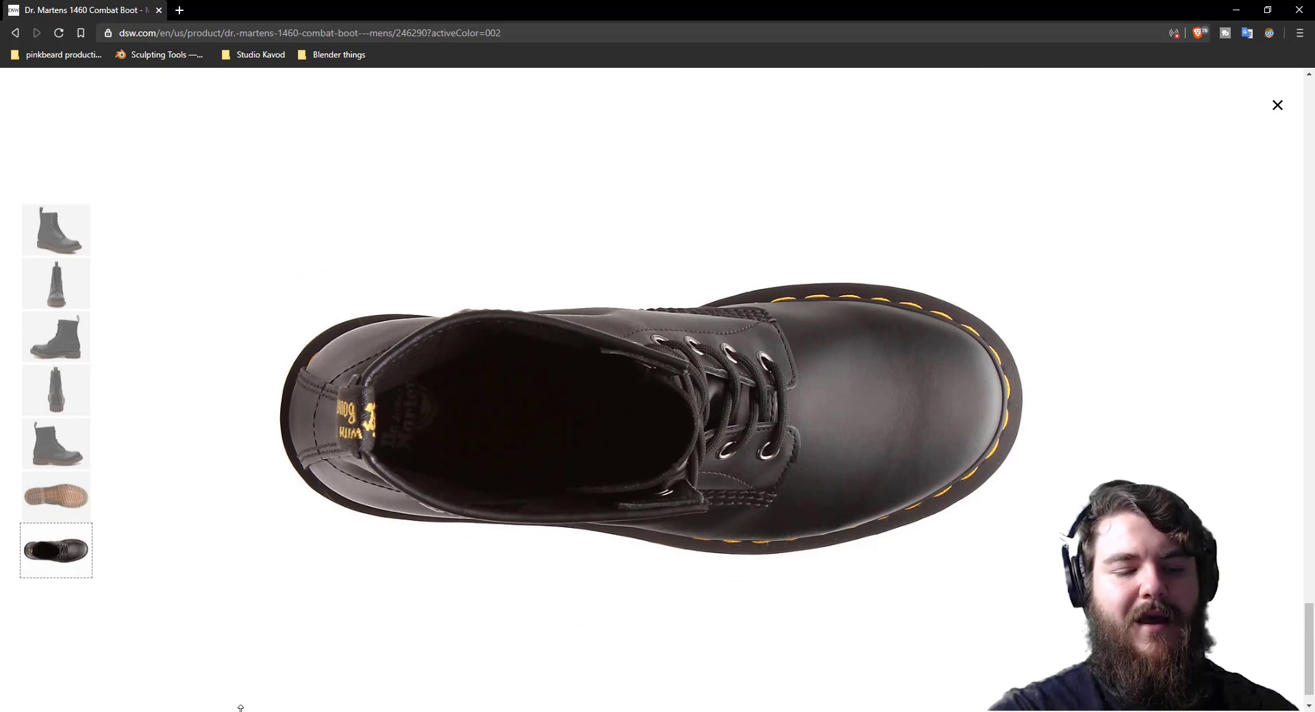
{"action": "scroll", "coordinate": [241, 708], "scroll_direction": "up", "scroll_amount": 10}
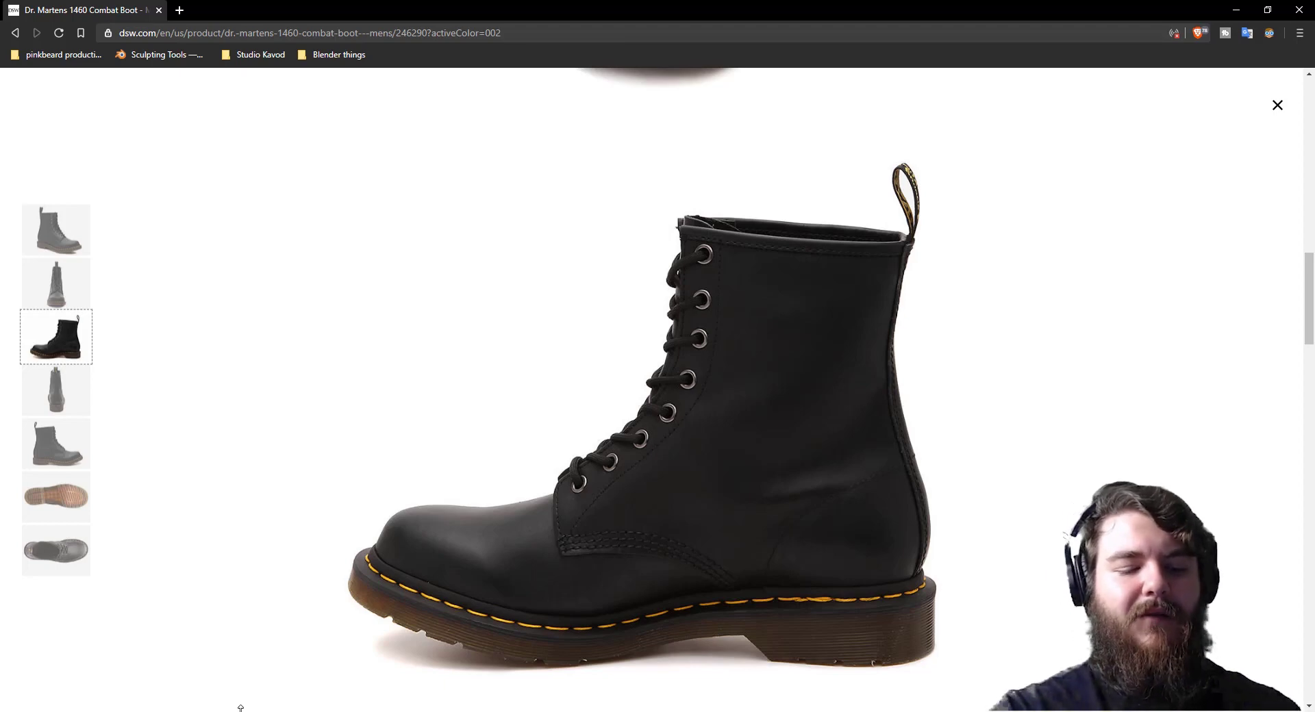
{"action": "scroll", "coordinate": [241, 708], "scroll_direction": "down", "scroll_amount": 5}
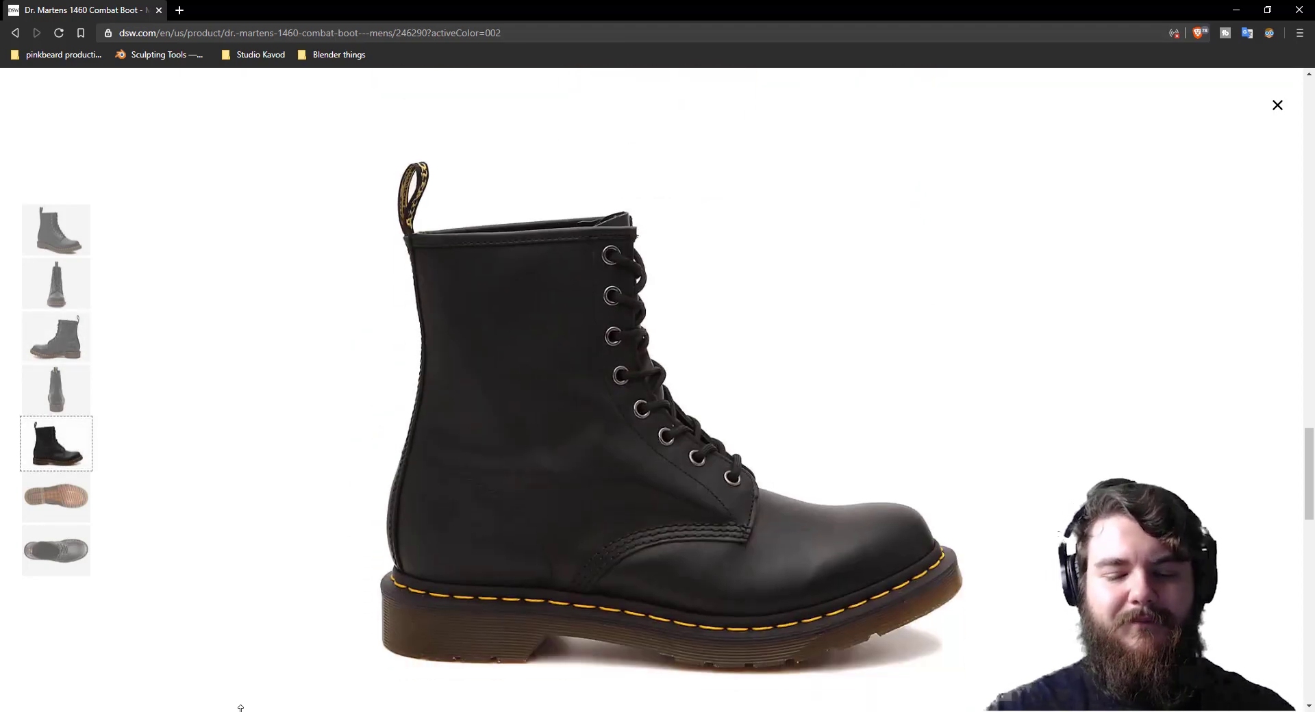
{"action": "scroll", "coordinate": [240, 708], "scroll_direction": "up", "scroll_amount": 6}
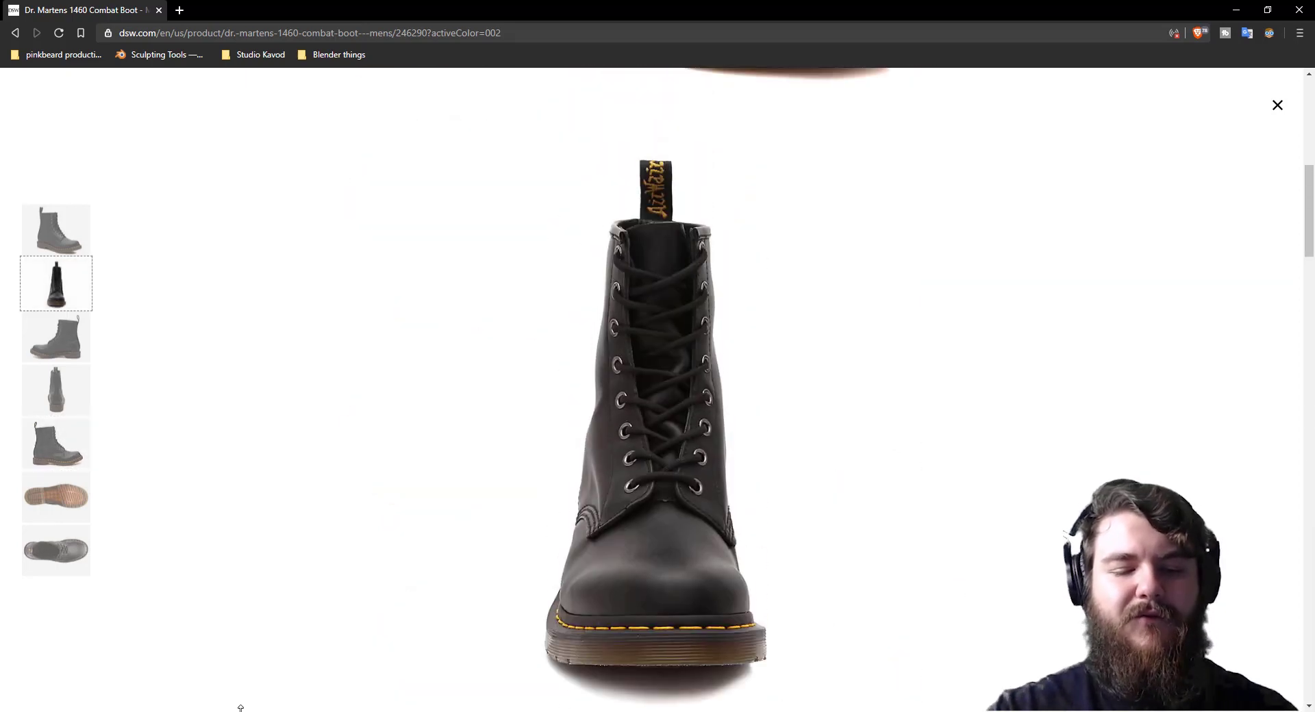
{"action": "scroll", "coordinate": [240, 707], "scroll_direction": "down", "scroll_amount": 4}
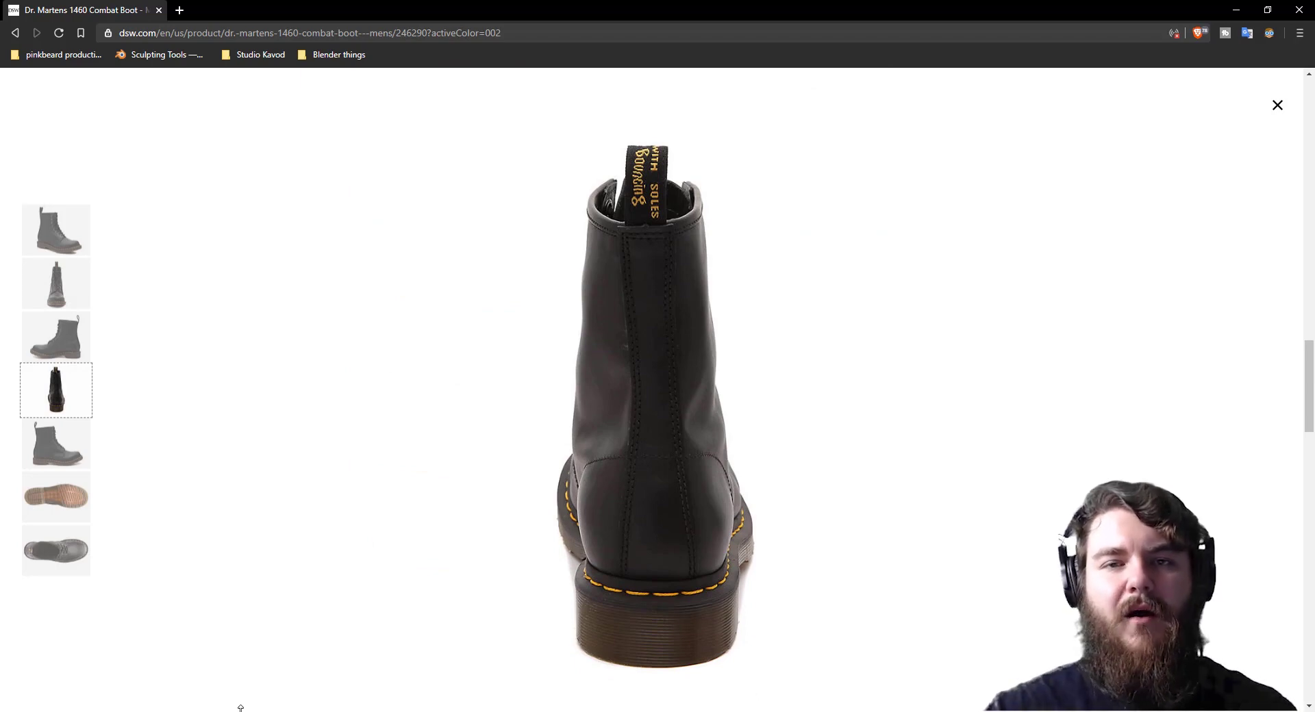
Switch back to Blender and add Combat Bottom.jpg as a background image aligned to the bottom orthographic view
{"action": "left_click", "coordinate": [150, 709]}
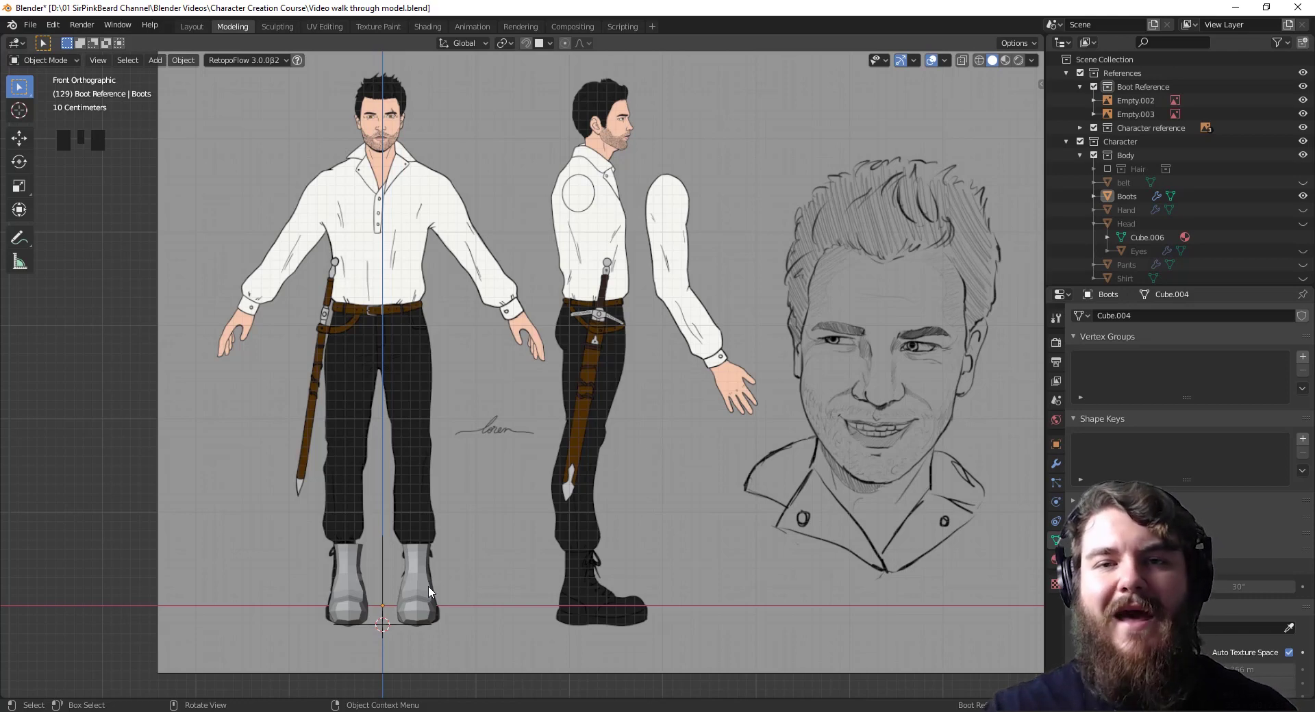
{"action": "left_click", "coordinate": [125, 567]}
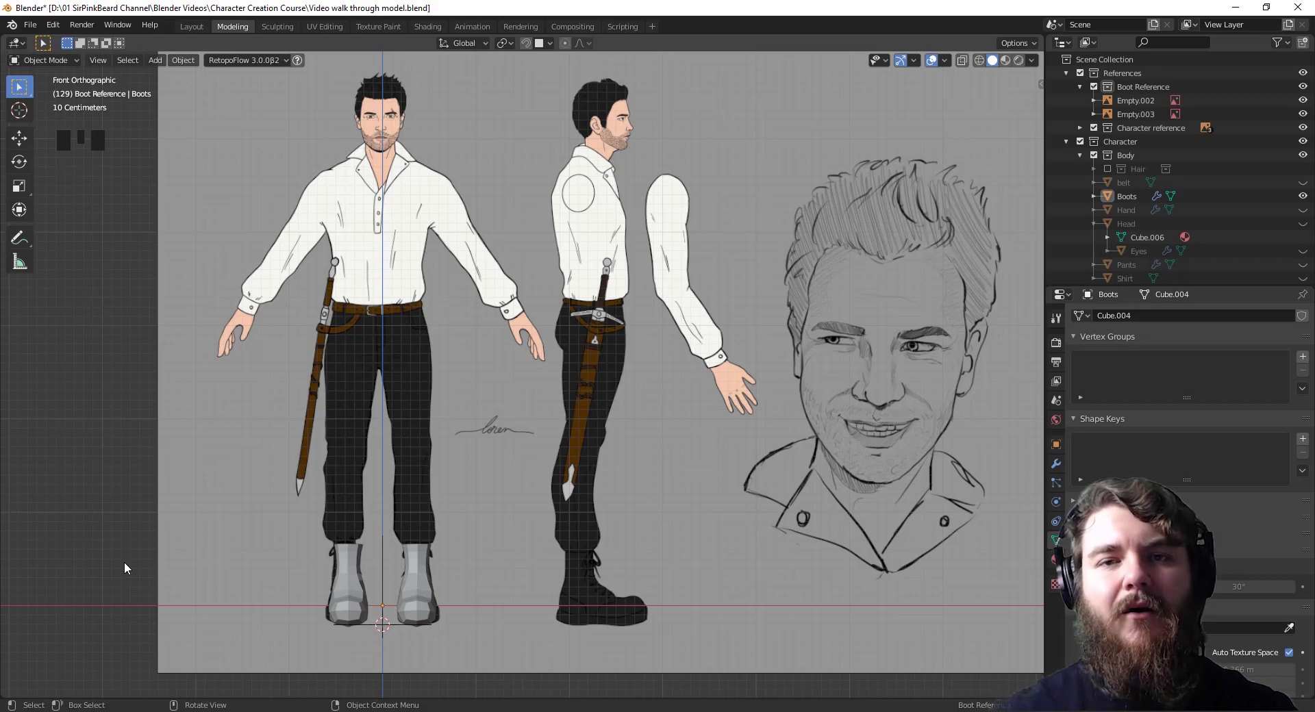
{"action": "key", "text": "ctrl+KP_7"}
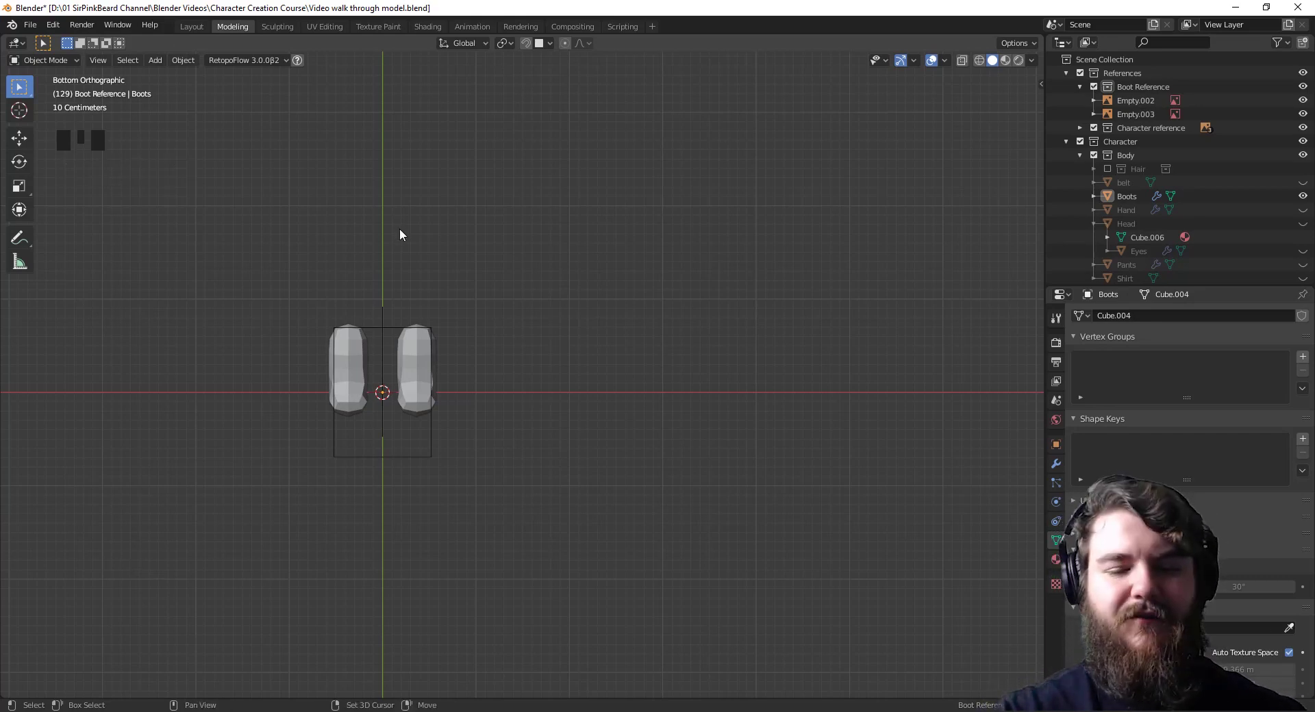
{"action": "key", "text": "shift+a"}
{"action": "mouse_move", "coordinate": [400, 229]}
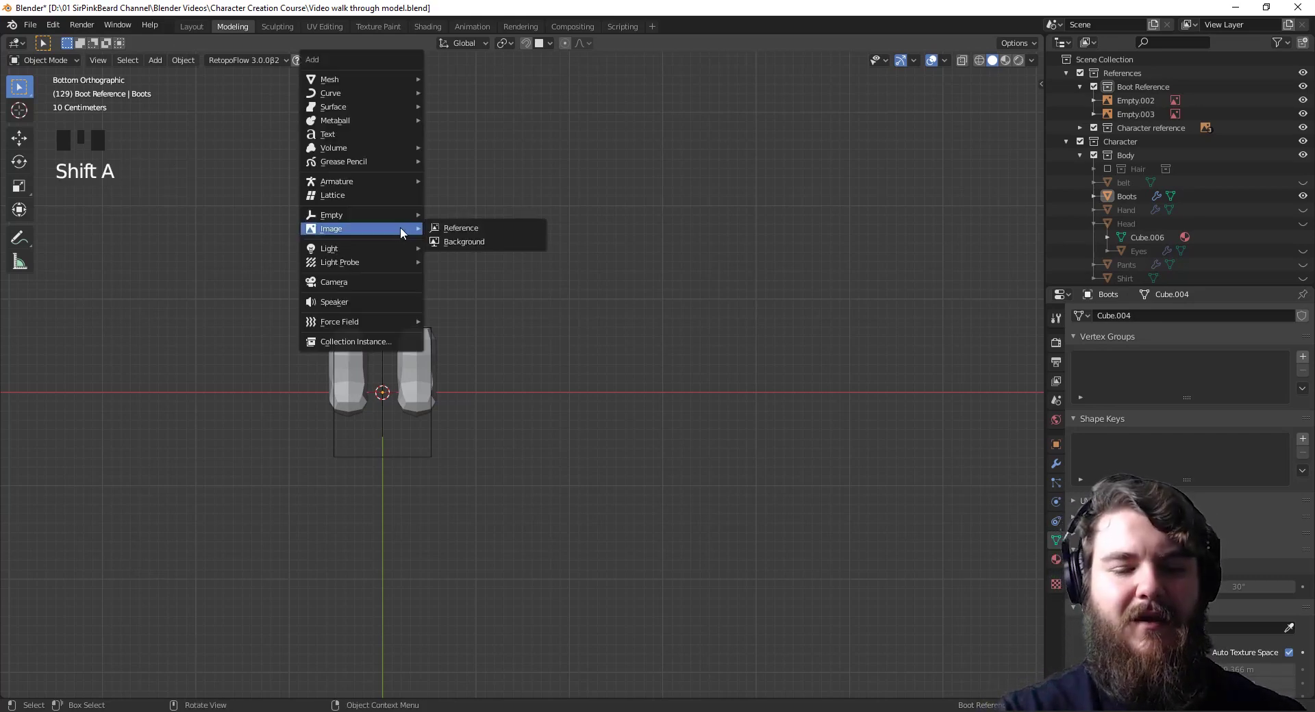
{"action": "left_click", "coordinate": [487, 240]}
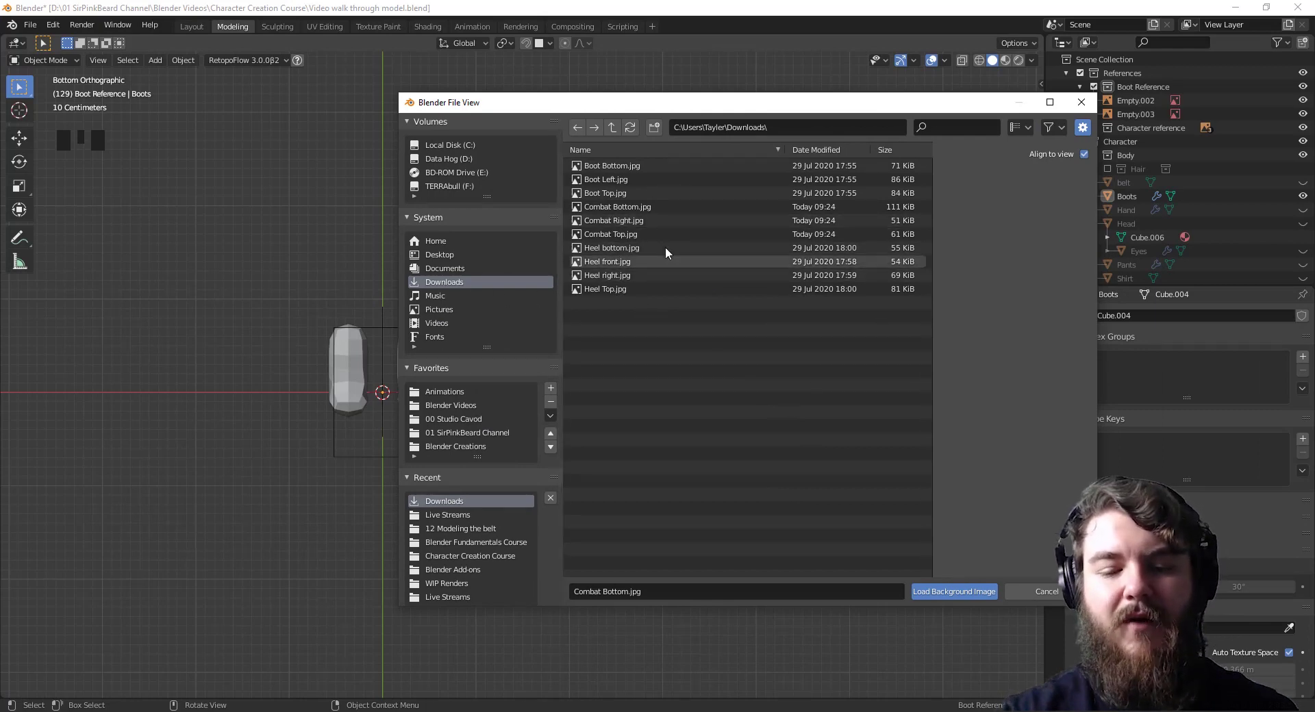
{"action": "double_click", "coordinate": [667, 204]}
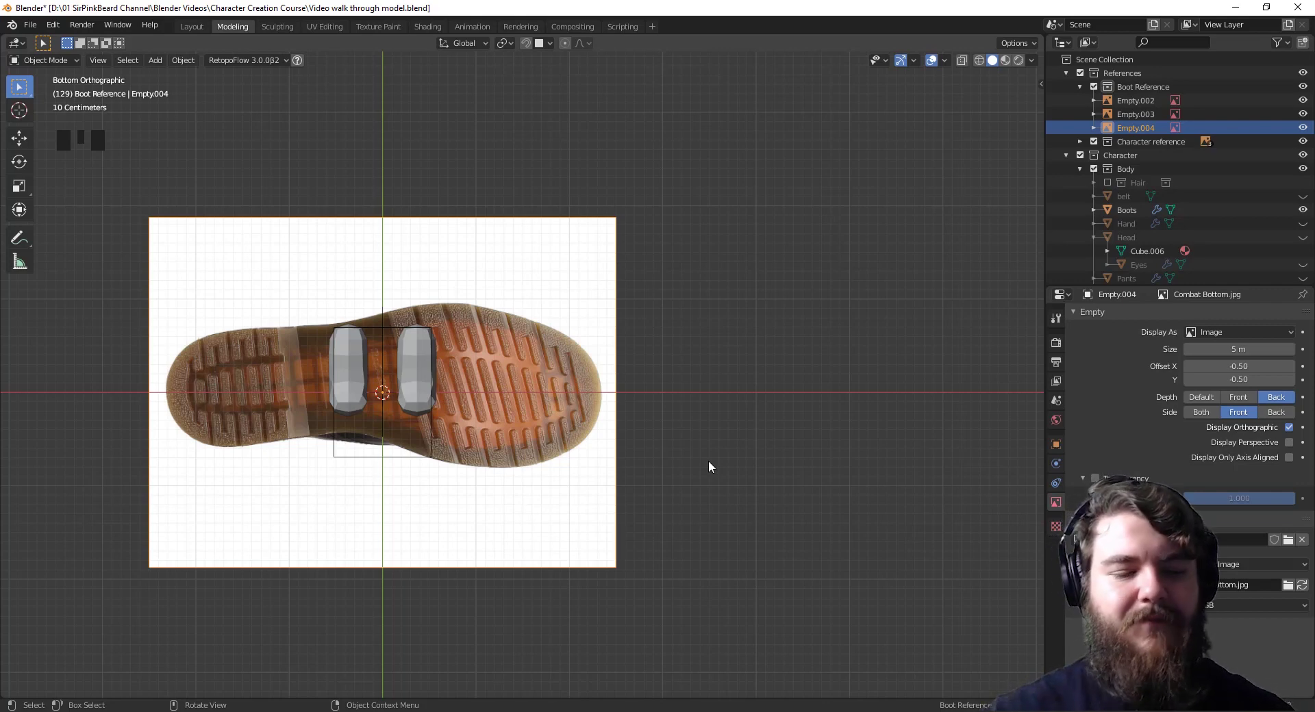
Rotate the sole reference image by -90° in the bottom view
{"action": "type", "text": "r"}
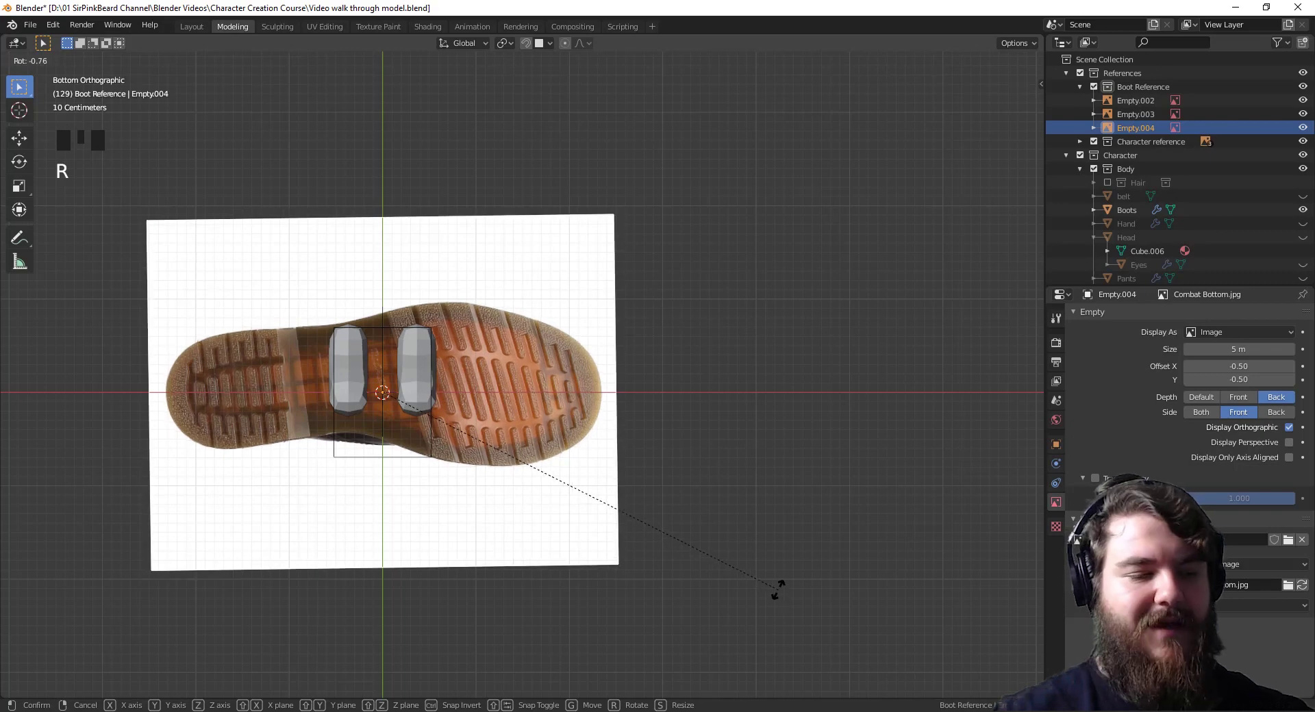
{"action": "type", "text": "-90"}
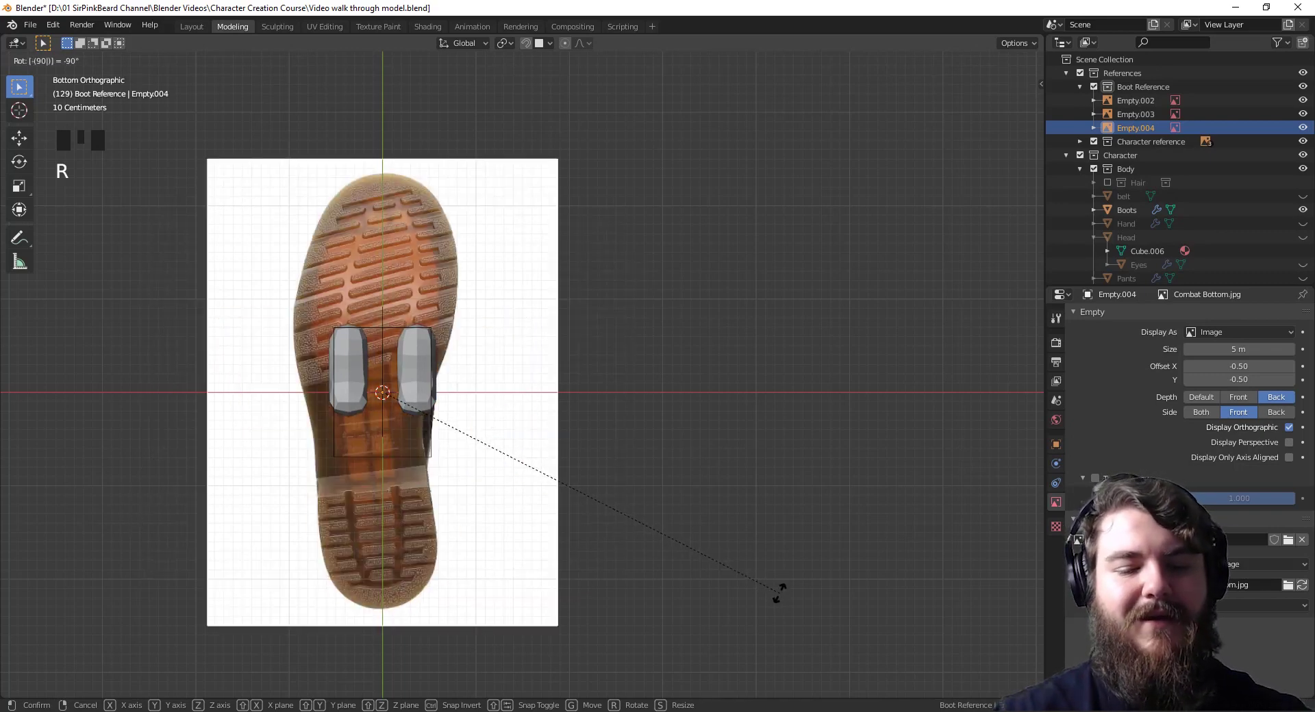
{"action": "key", "text": "Return"}
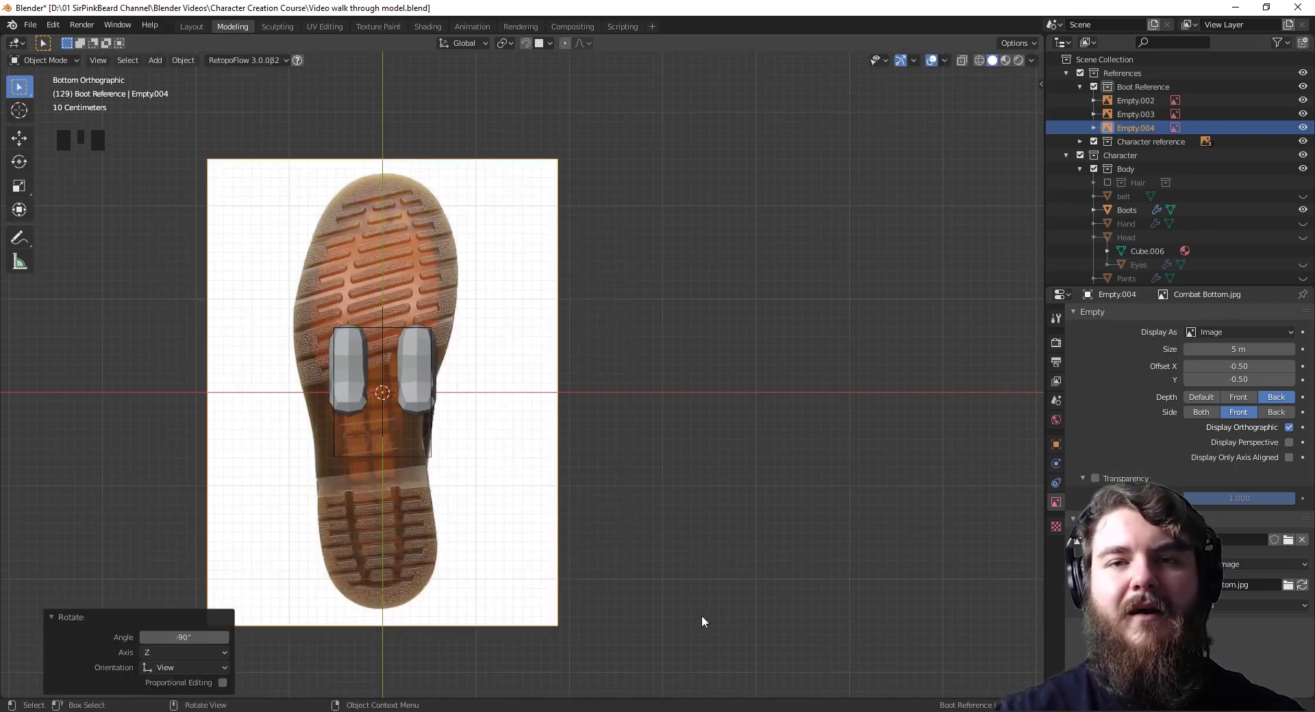
Scale the sole reference image to about 0.275 and move it about -0.28 m along Y between the boots
{"action": "key", "text": "s"}
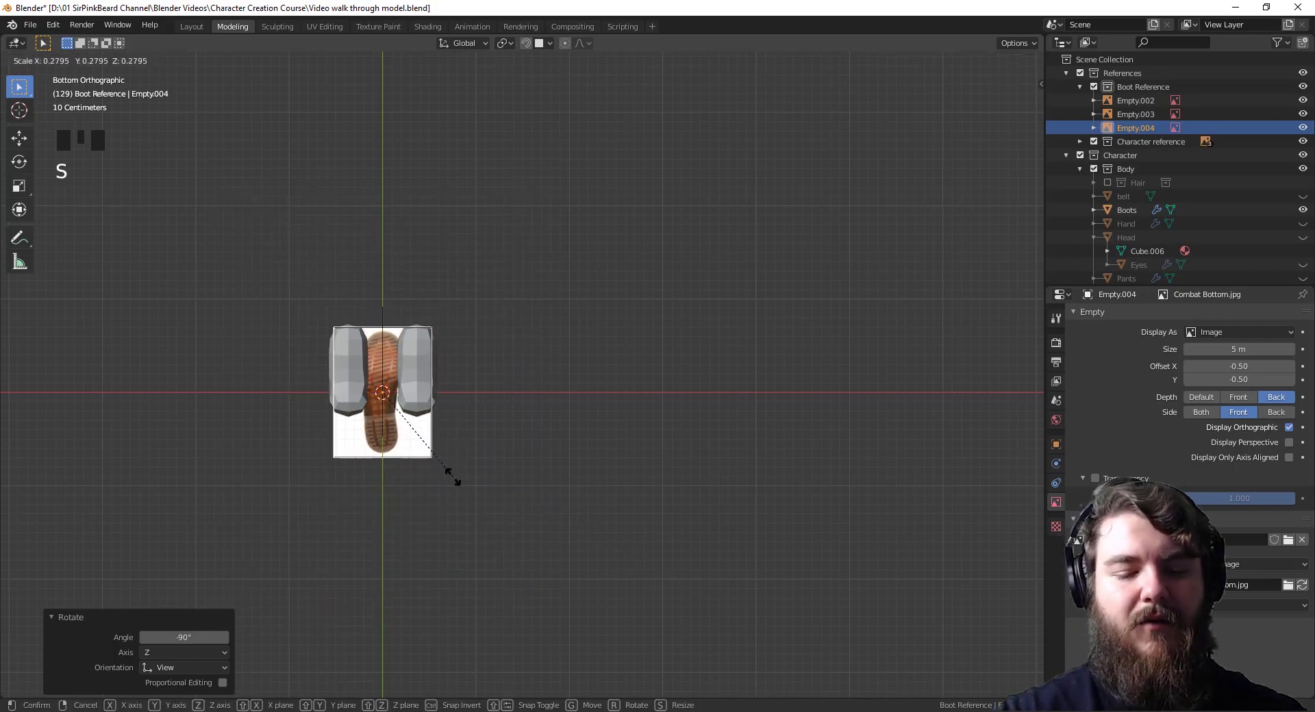
{"action": "left_click", "coordinate": [454, 483]}
{"action": "key", "text": "g"}
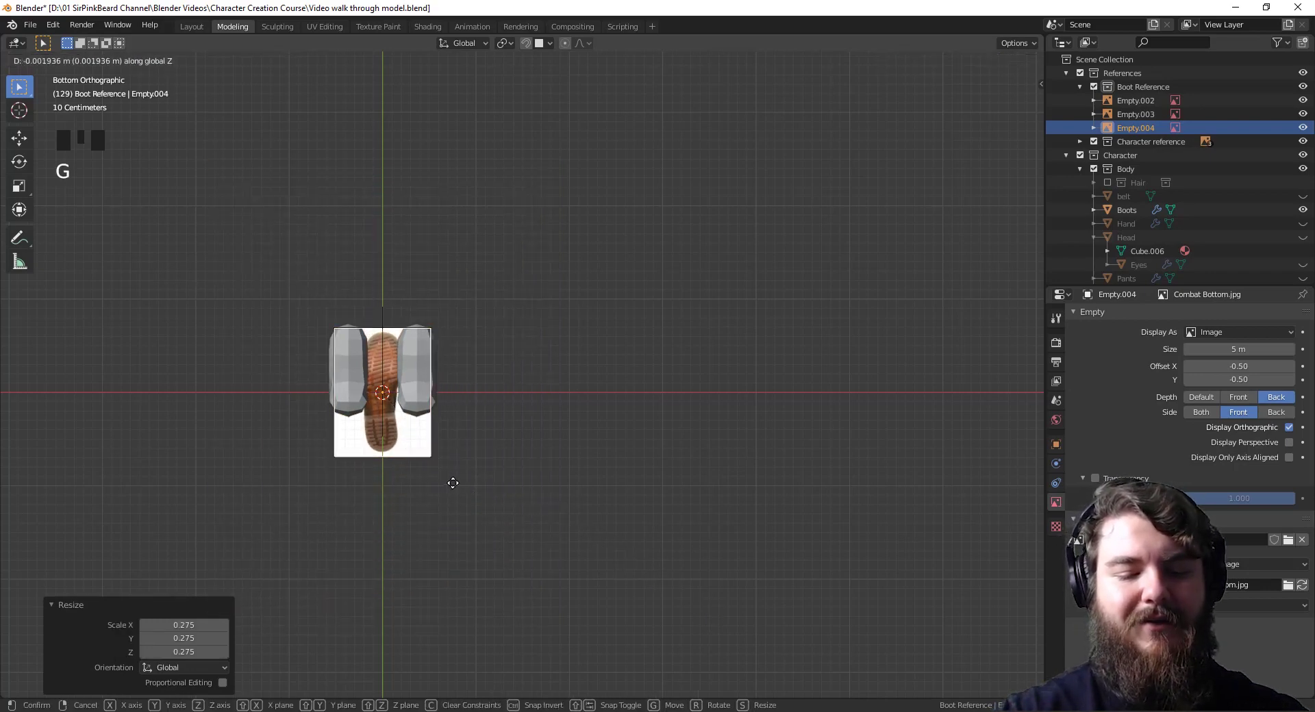
{"action": "key", "text": "z"}
{"action": "key", "text": "y"}
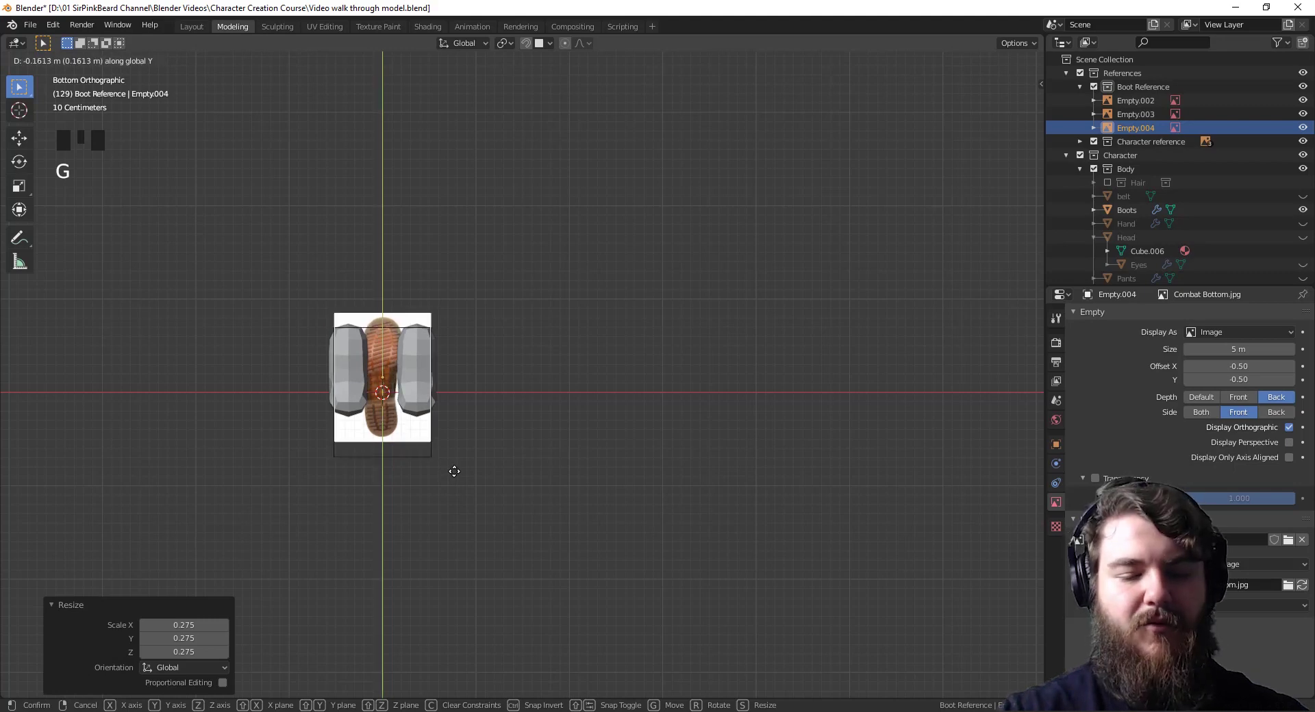
{"action": "left_click", "coordinate": [458, 462]}
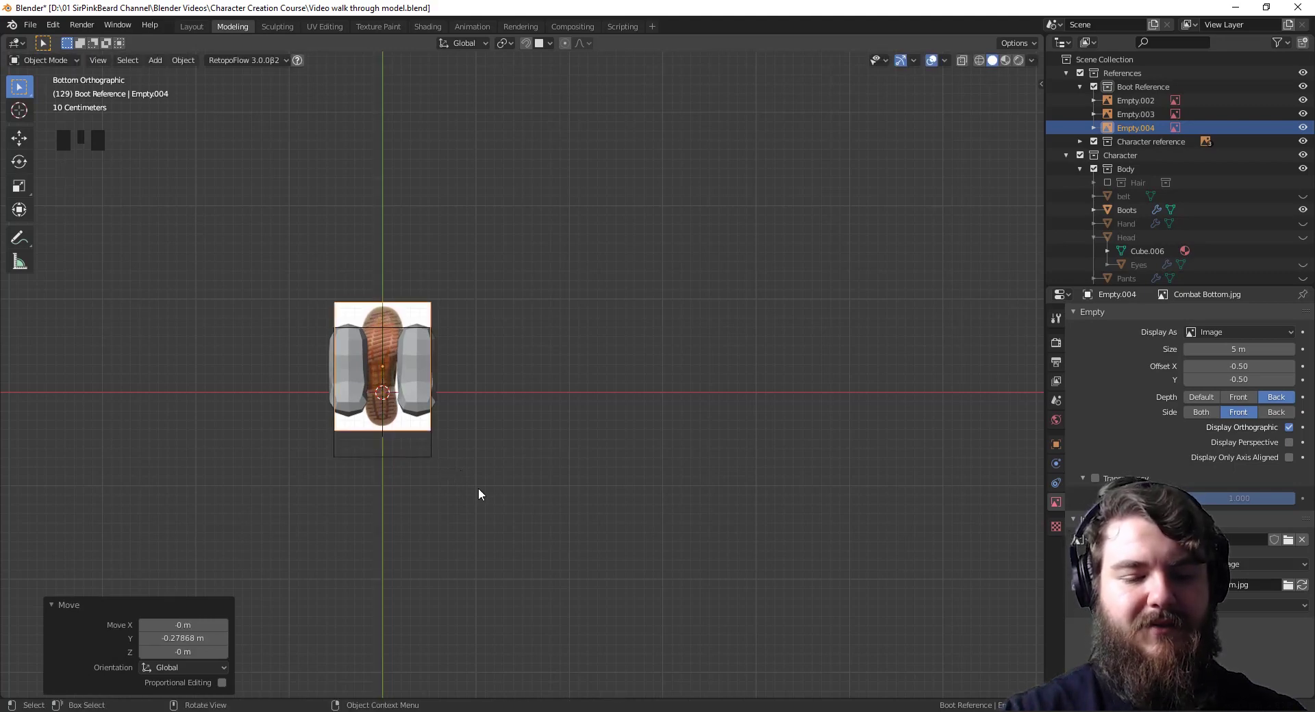
Shrink the sole reference image by about 0.9 and again by about 0.98 to fit the boots' length
{"action": "key", "text": "s"}
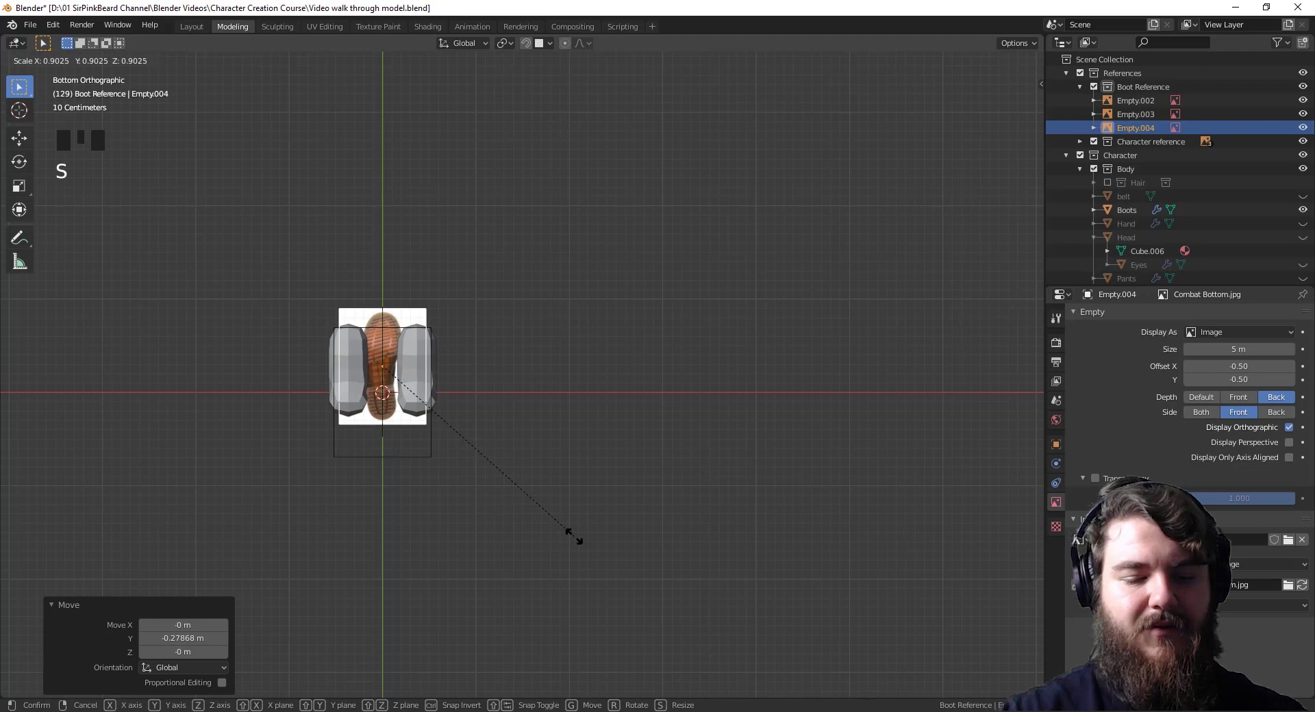
{"action": "left_click", "coordinate": [573, 538]}
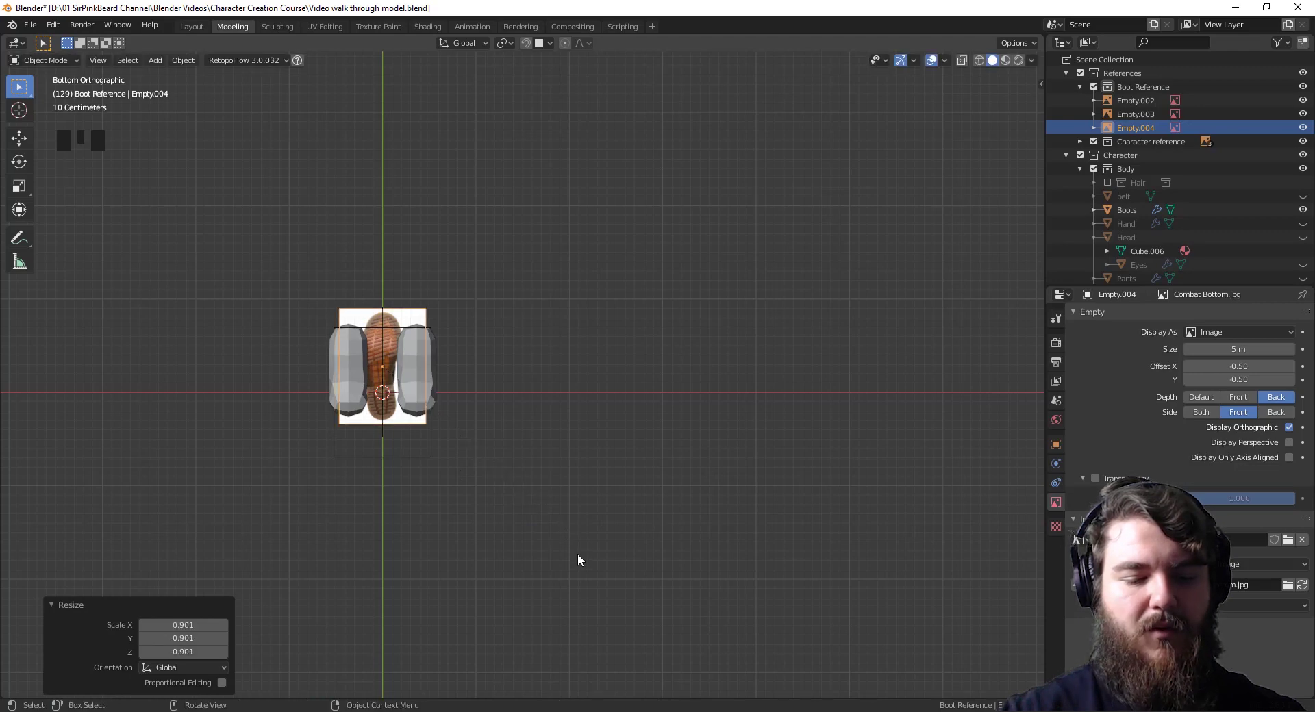
{"action": "key", "text": "s"}
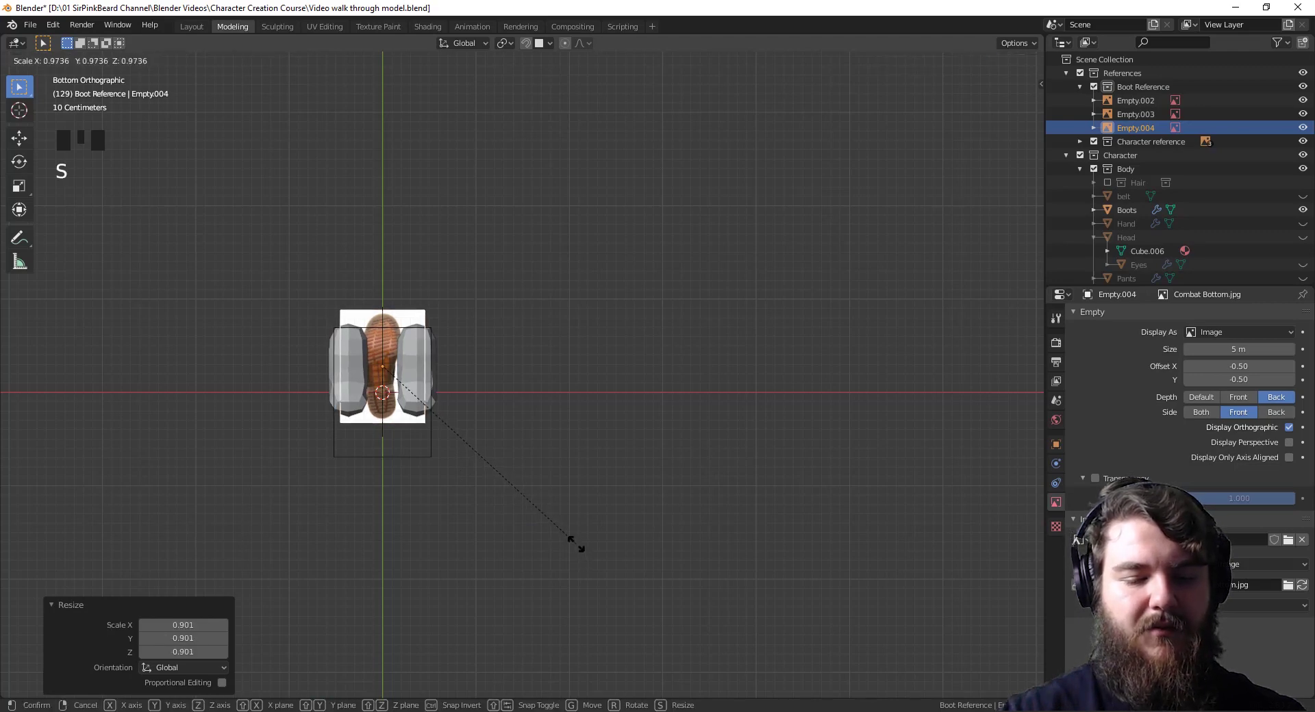
{"action": "left_click", "coordinate": [578, 547]}
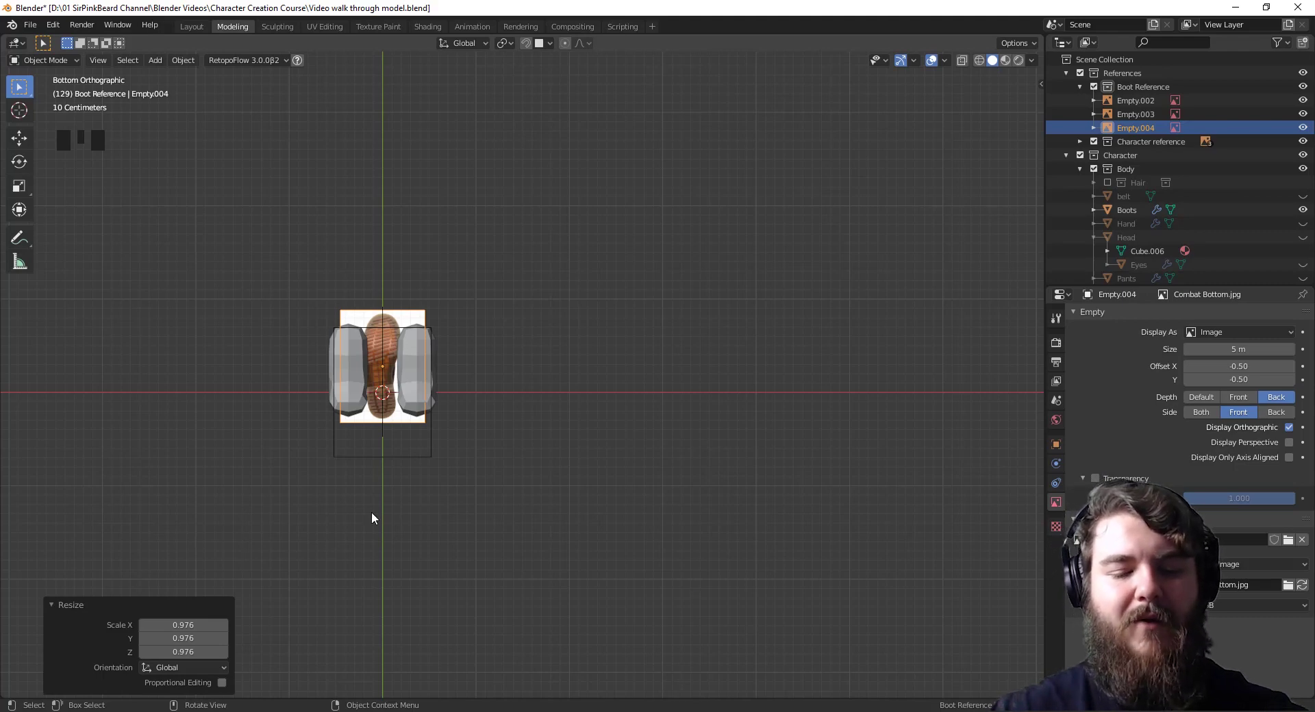
Hide the Boots mesh and check the boot reference images in the right and top orthographic views
{"action": "key", "text": "KP_3"}
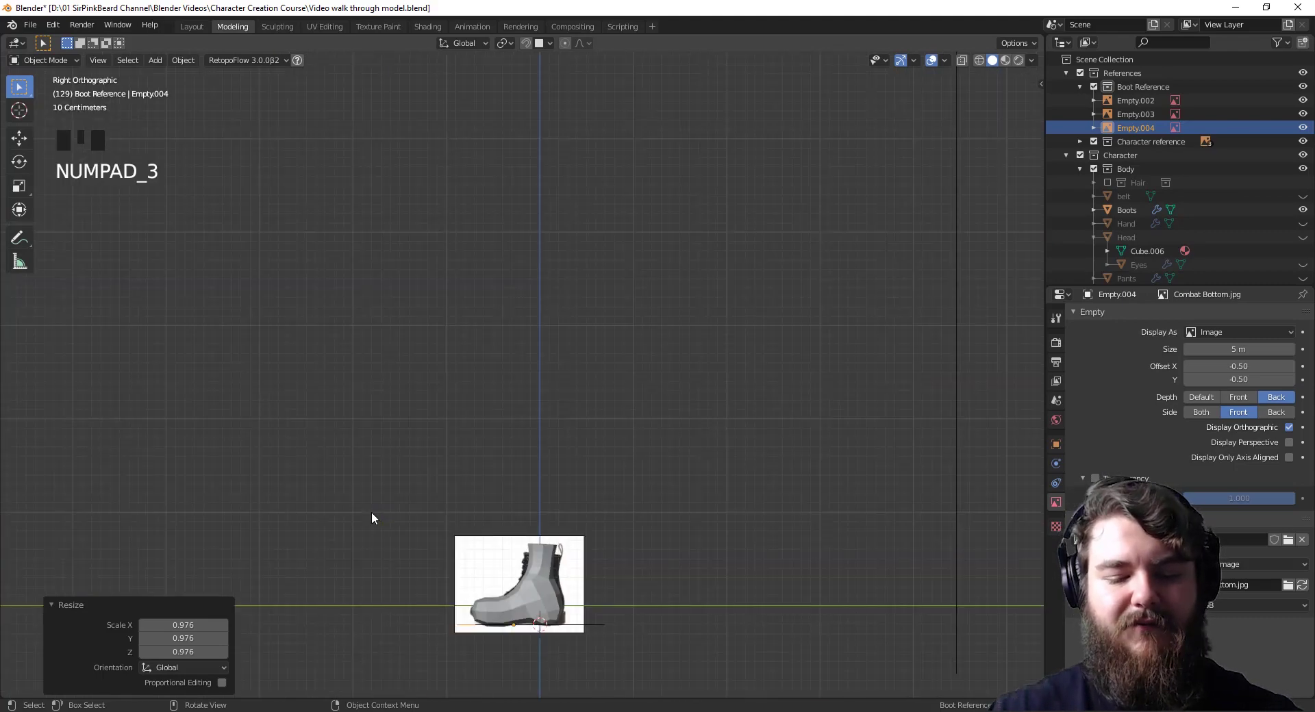
{"action": "left_click", "coordinate": [1303, 210]}
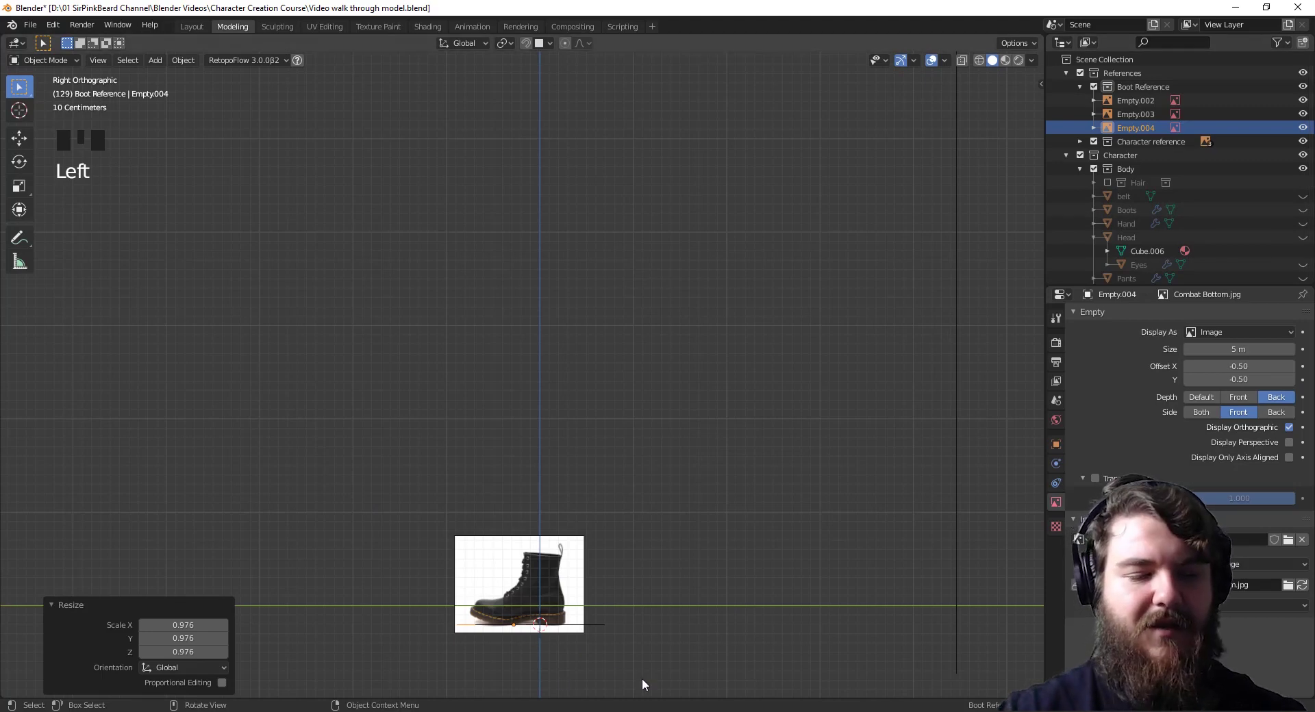
{"action": "key", "text": "KP_7"}
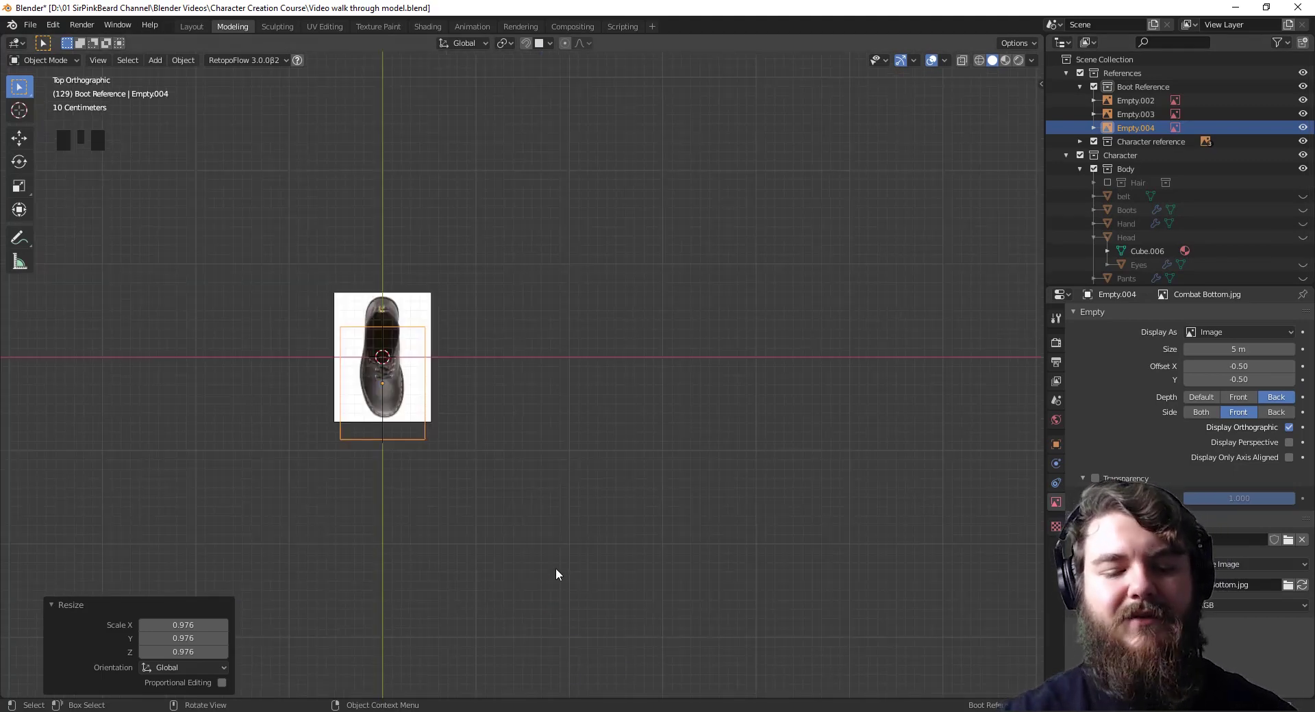
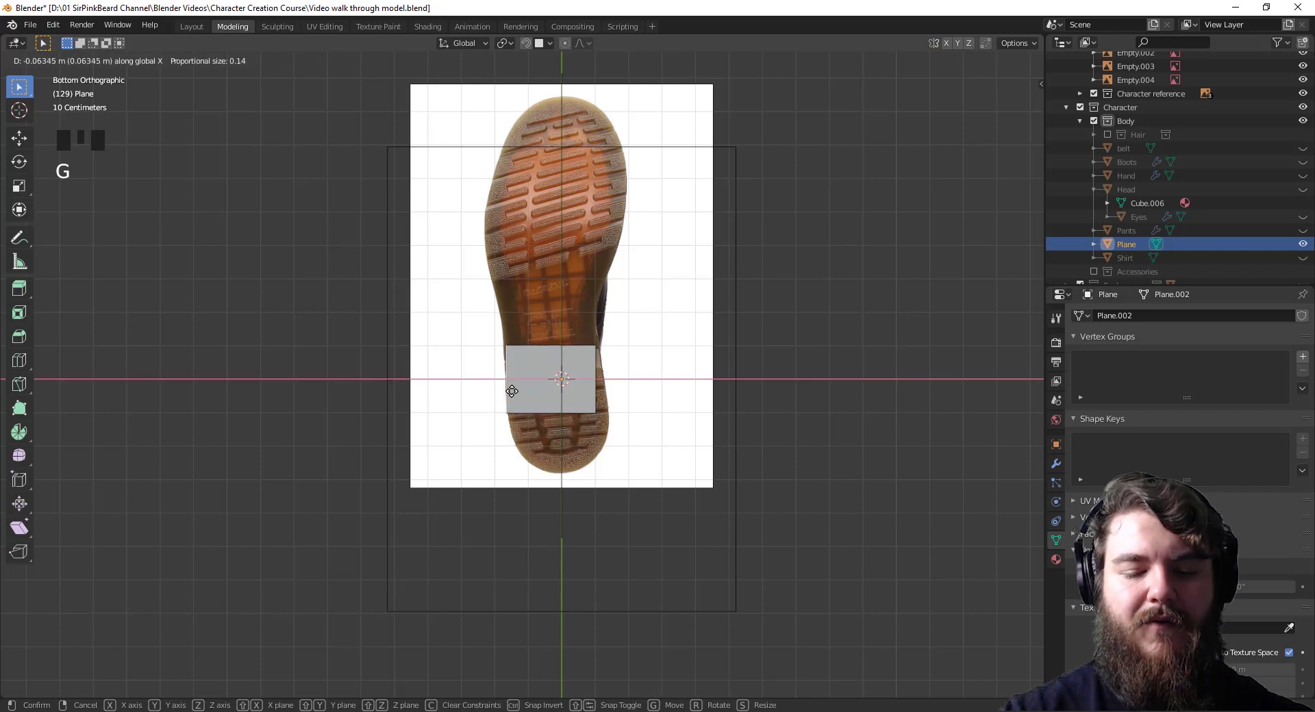
Move the plane's left edge about 0.06 m outward along X and its right edge slightly outward to fit the sole's width
{"action": "left_click", "coordinate": [511, 392]}
{"action": "key", "text": "g"}
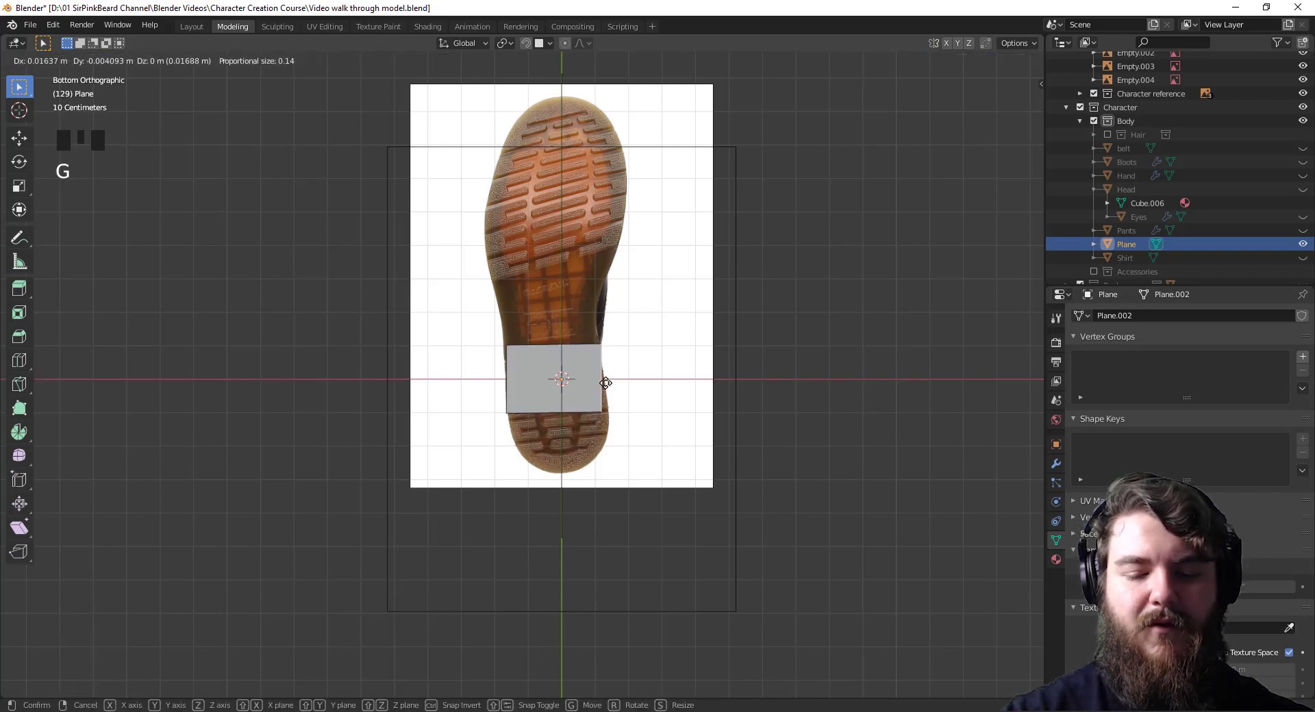
{"action": "left_click", "coordinate": [603, 385]}
Rotate the whole plane about -3.8° and move it about -0.14 m along Y to match the sole's waist
{"action": "key", "text": "a"}
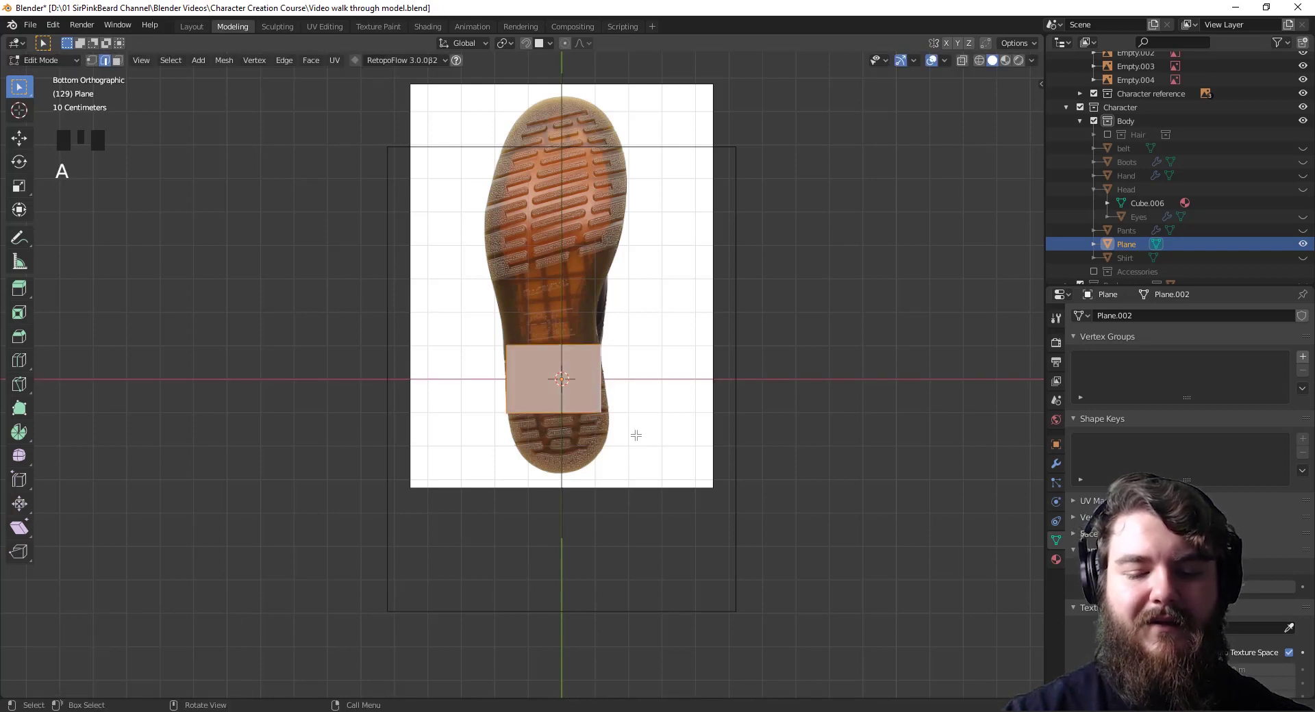
{"action": "key", "text": "r"}
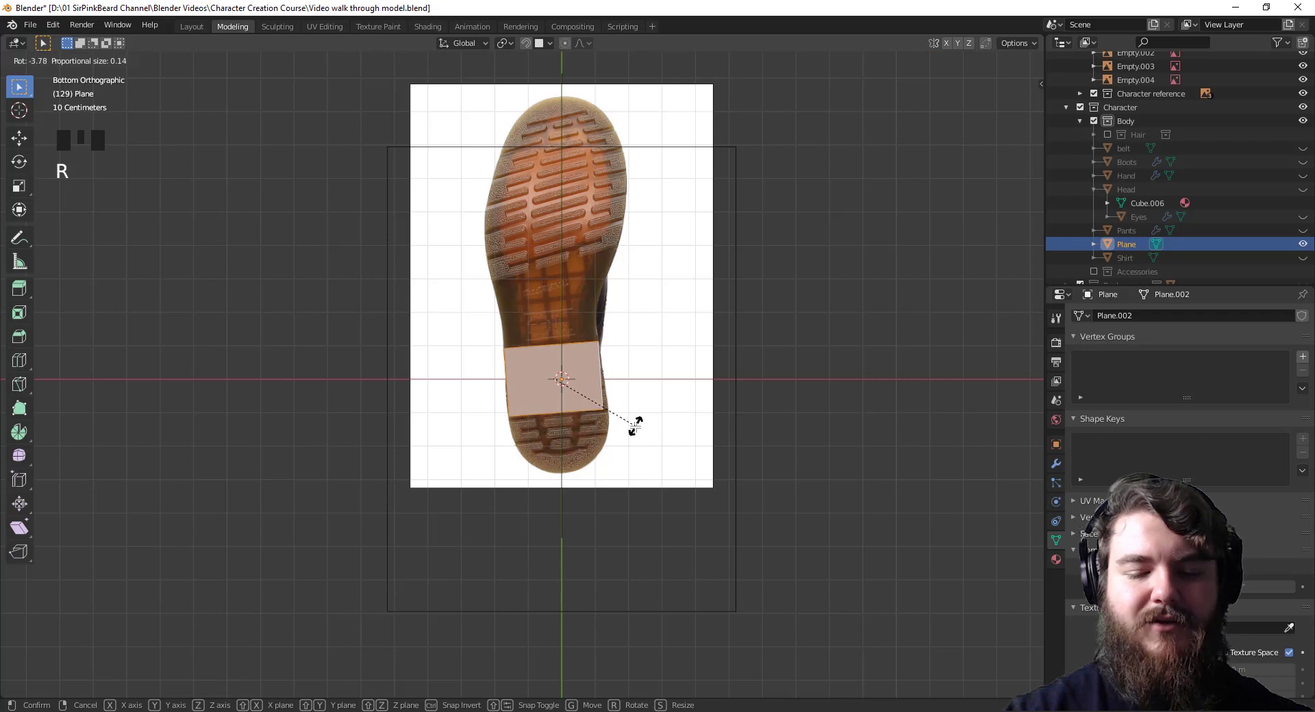
{"action": "left_click", "coordinate": [631, 426]}
{"action": "key", "text": "g"}
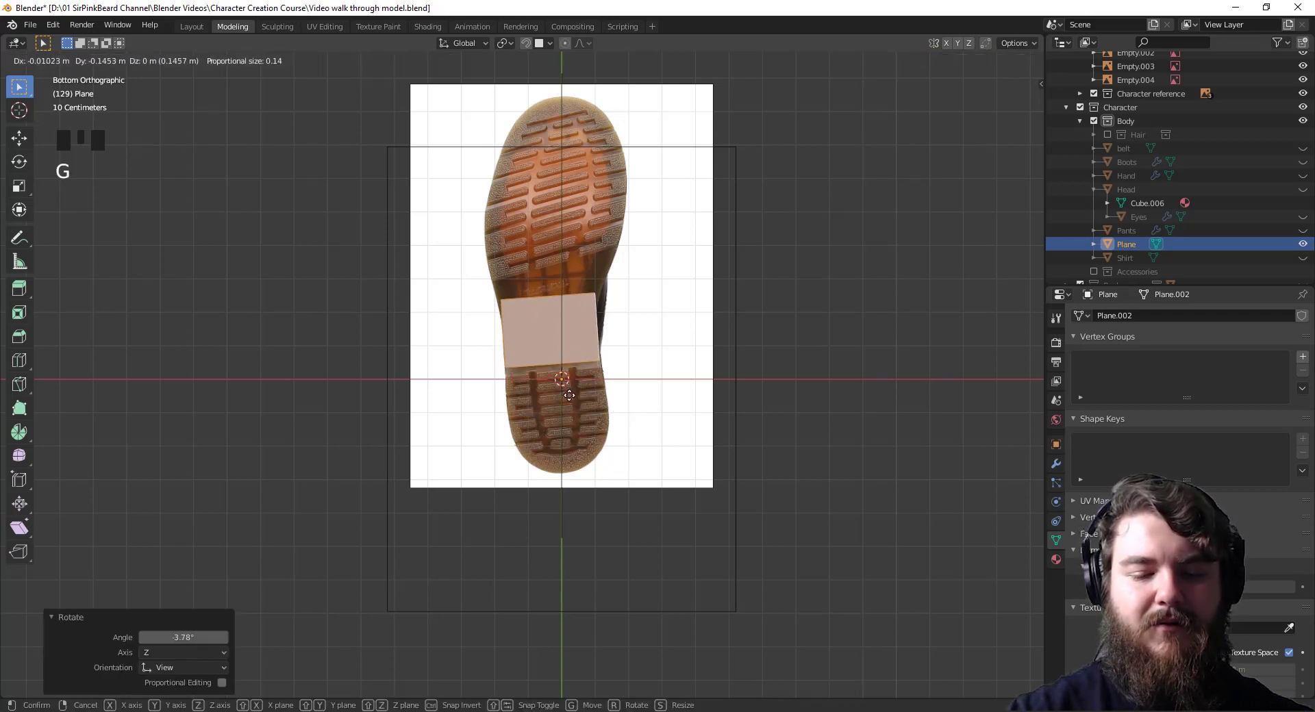
{"action": "left_click", "coordinate": [569, 398]}
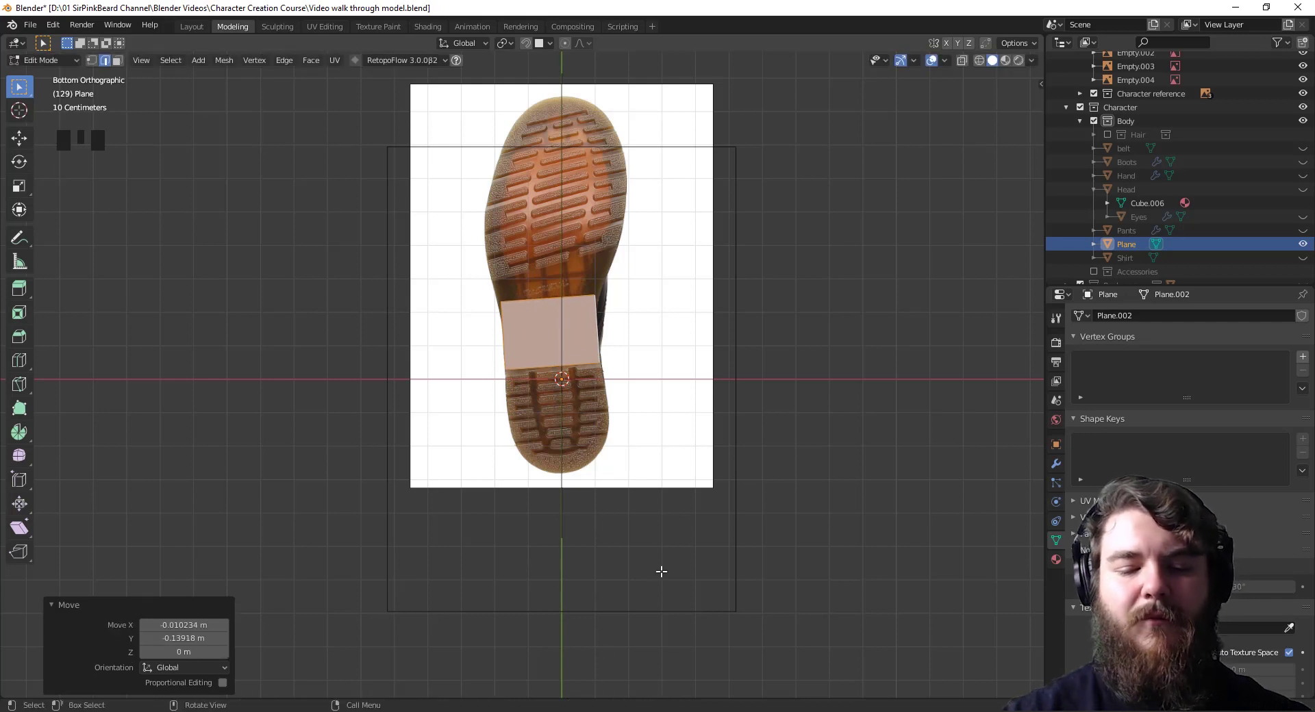
Extrude the plane's toe-side edge toward the toe, widen it by about 1.47, and shift and trim it to the sole's outline
{"action": "key", "text": "2"}
{"action": "left_click", "coordinate": [559, 331]}
{"action": "key", "text": "e"}
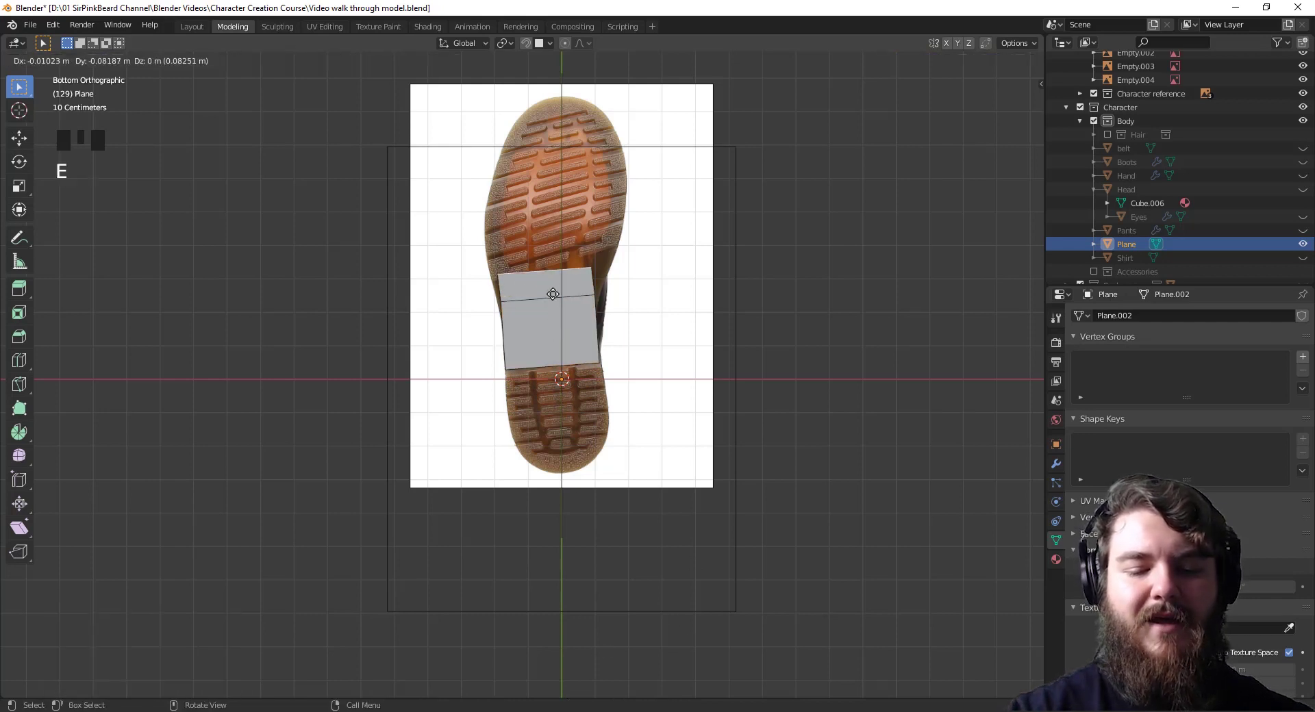
{"action": "left_click", "coordinate": [552, 286]}
{"action": "key", "text": "s"}
{"action": "left_click", "coordinate": [601, 293]}
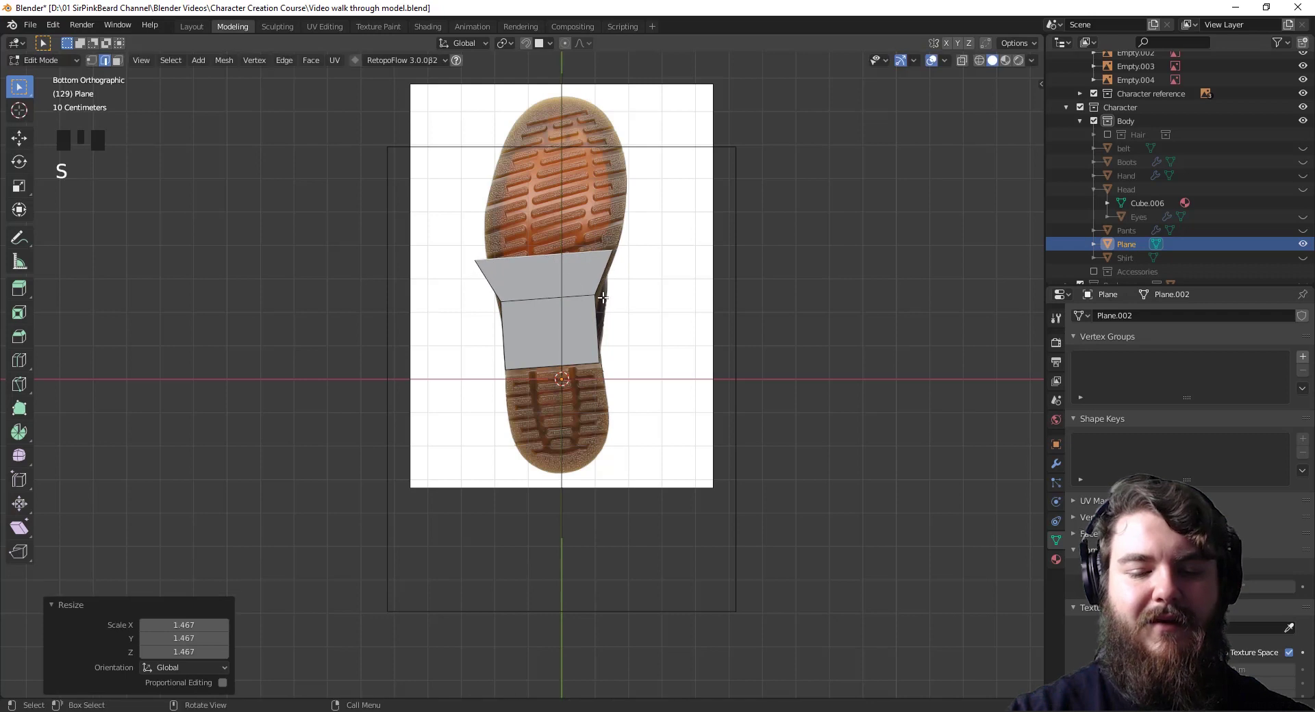
{"action": "key", "text": "g"}
{"action": "left_click", "coordinate": [614, 295]}
{"action": "key", "text": "s"}
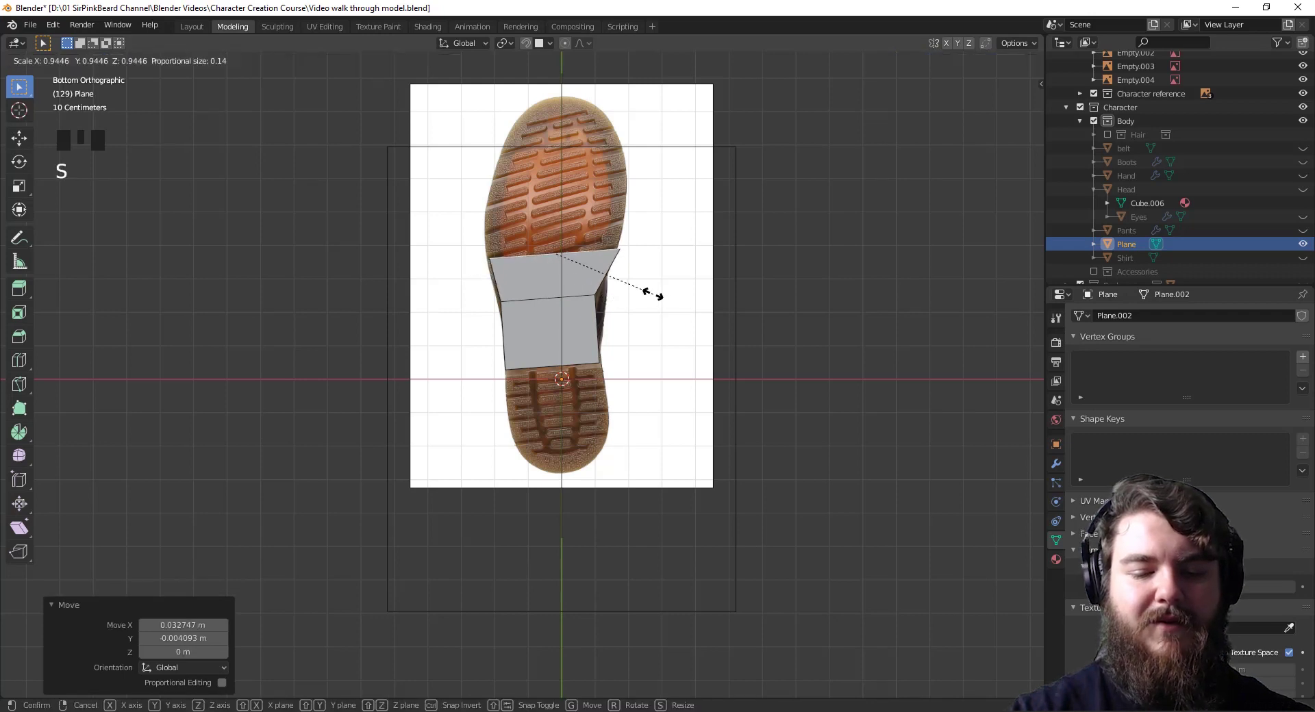
{"action": "key", "text": "g"}
{"action": "left_click", "coordinate": [648, 292]}
Extrude the leading edge about -0.18 m along Y into the forefoot and widen it by about 1.11
{"action": "key", "text": "e"}
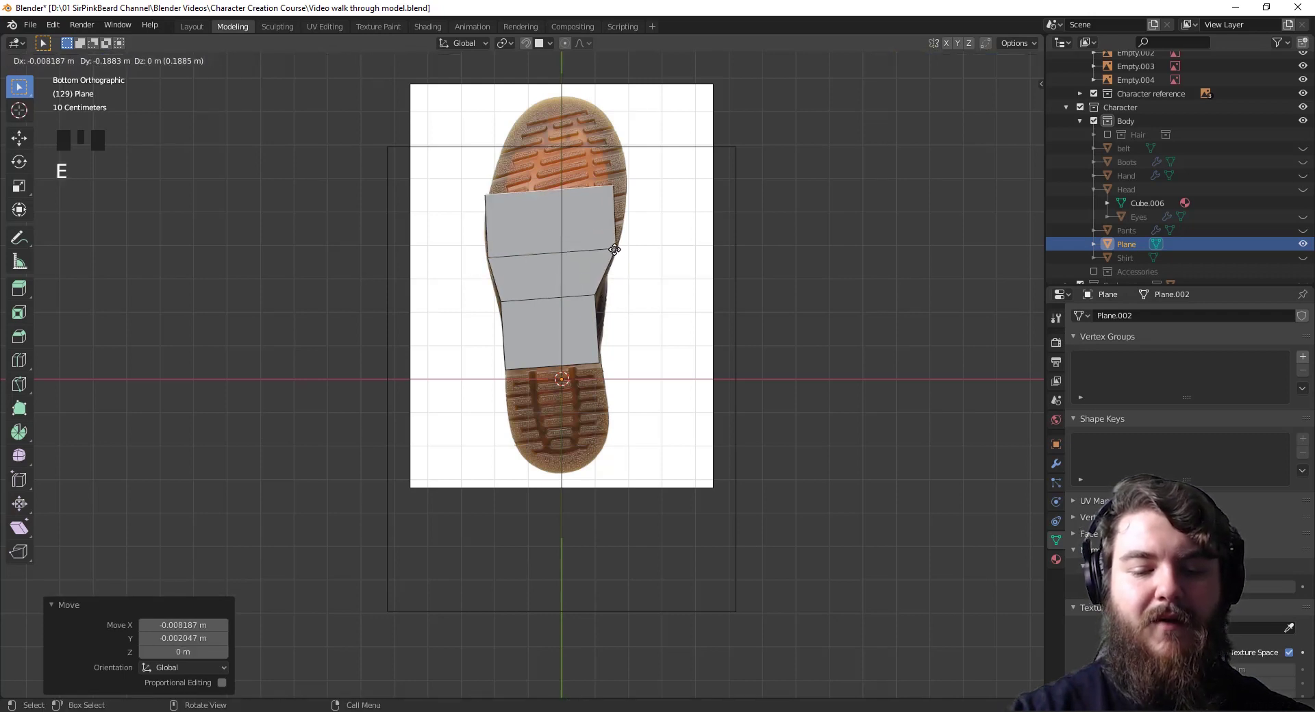
{"action": "left_click", "coordinate": [621, 252]}
{"action": "key", "text": "s"}
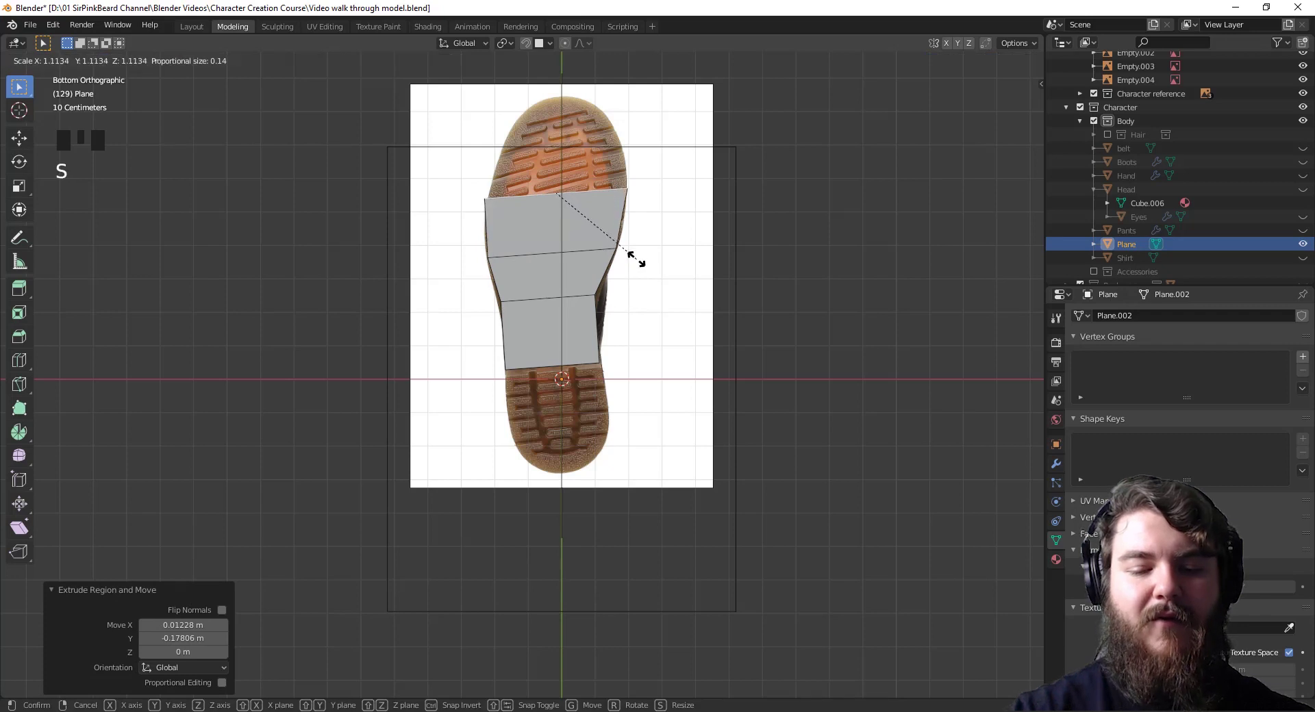
{"action": "left_click", "coordinate": [636, 257]}
Extrude the leading edge about -0.19 m along Y toward the toe, scale it by about 0.74 and 0.96, and fit its position
{"action": "key", "text": "e"}
{"action": "left_click", "coordinate": [646, 204]}
{"action": "key", "text": "s"}
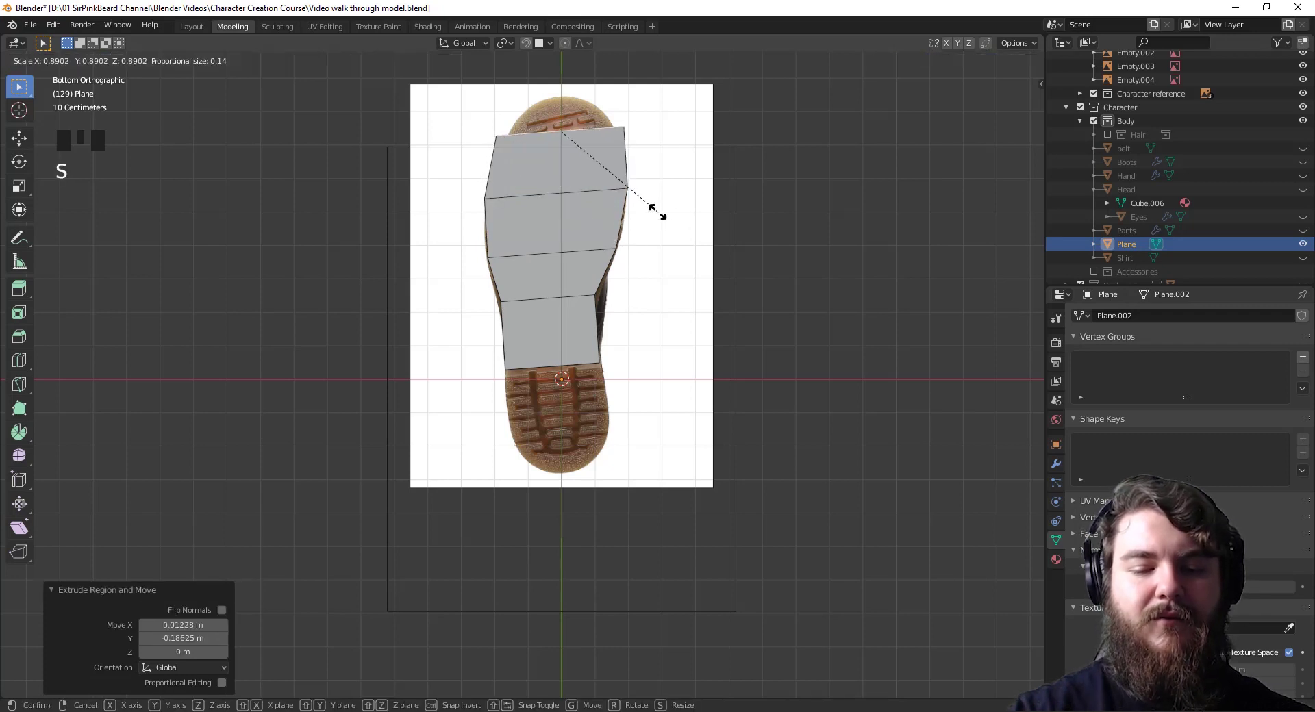
{"action": "left_click", "coordinate": [633, 217]}
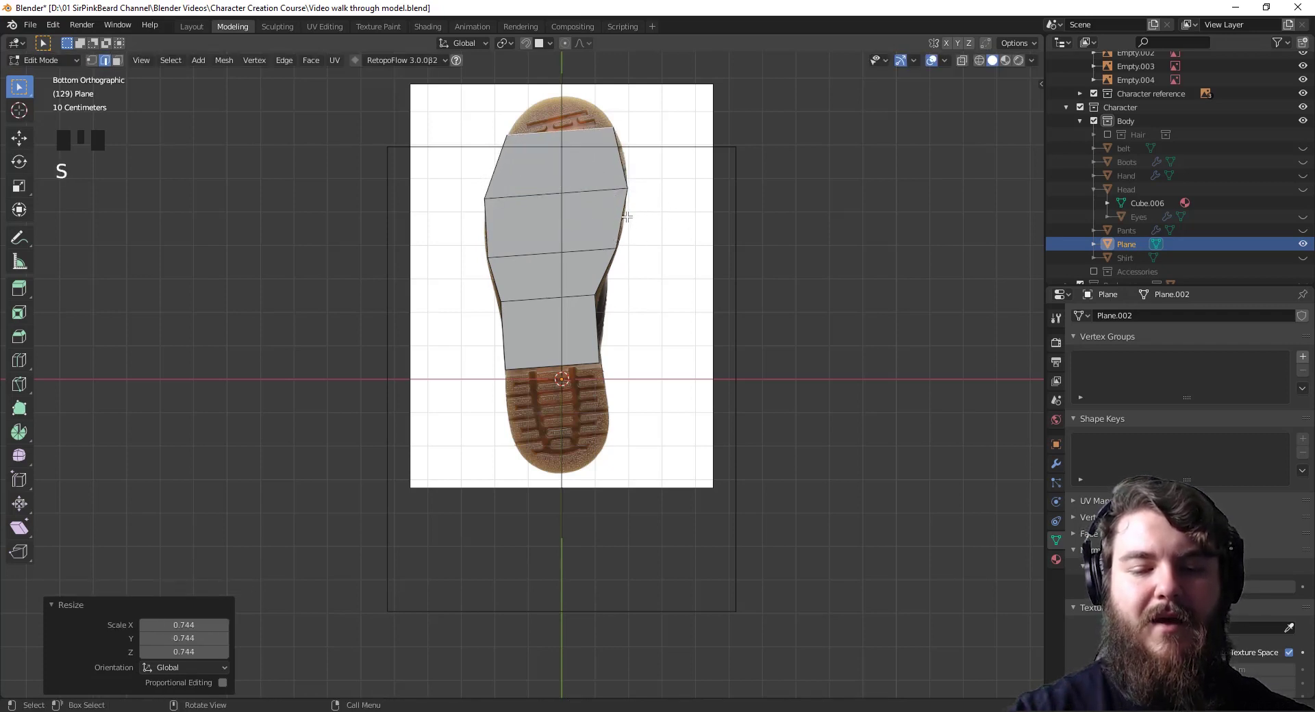
{"action": "key", "text": "g"}
{"action": "left_click", "coordinate": [634, 212]}
{"action": "key", "text": "s"}
{"action": "left_click", "coordinate": [648, 211]}
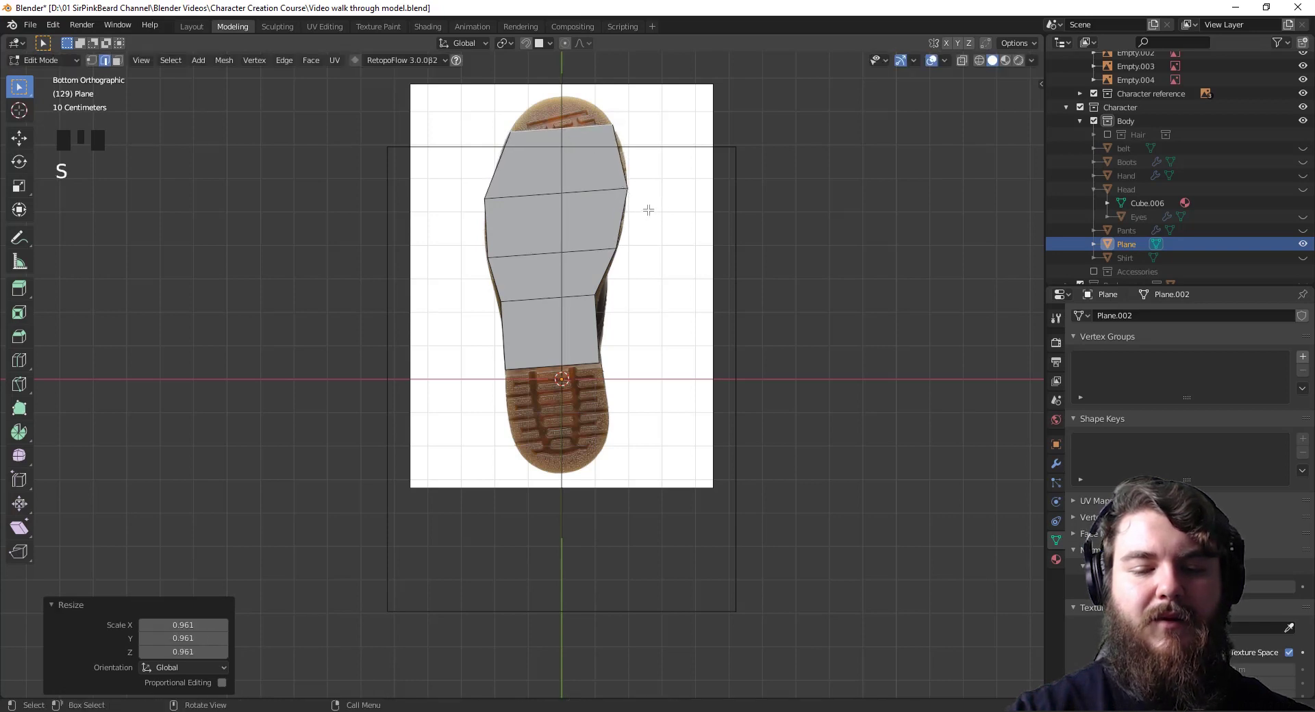
Extrude the heel-side edge about 0.15 m and again about 0.11 m along Y, narrowing the final edge by about 0.79
{"action": "left_click", "coordinate": [560, 399]}
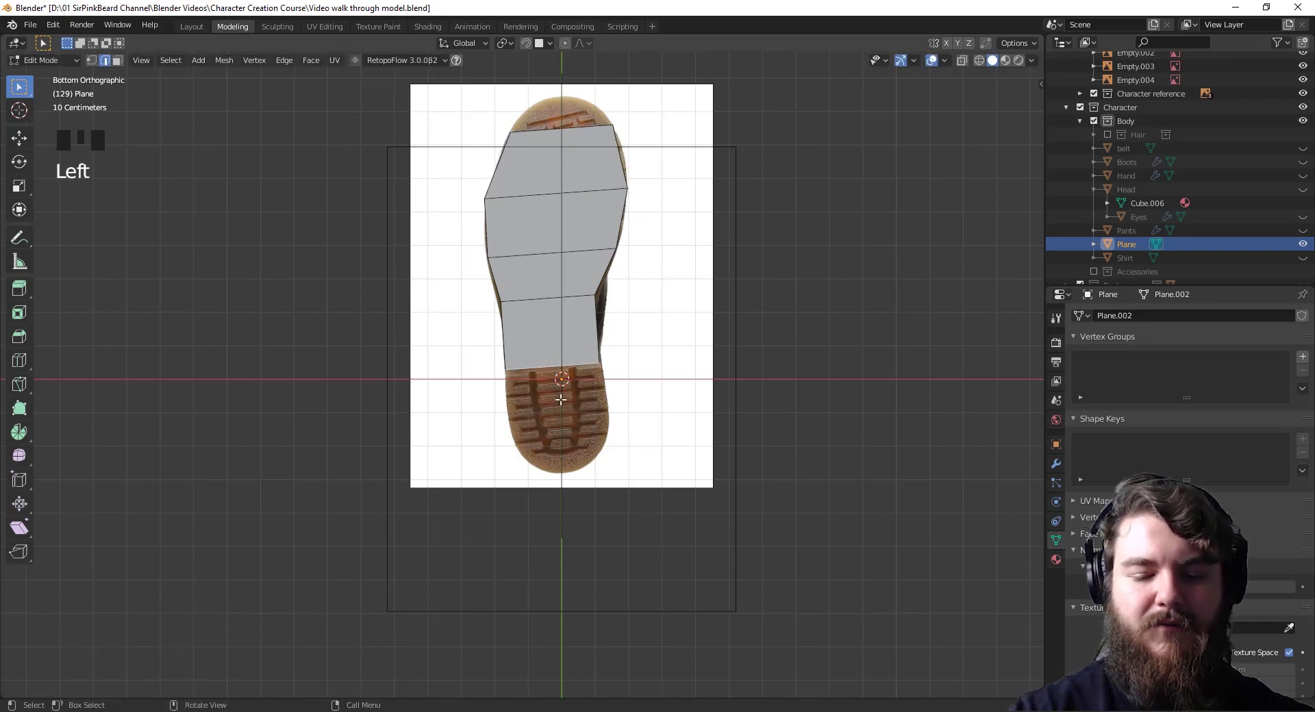
{"action": "key", "text": "e"}
{"action": "left_click", "coordinate": [566, 451]}
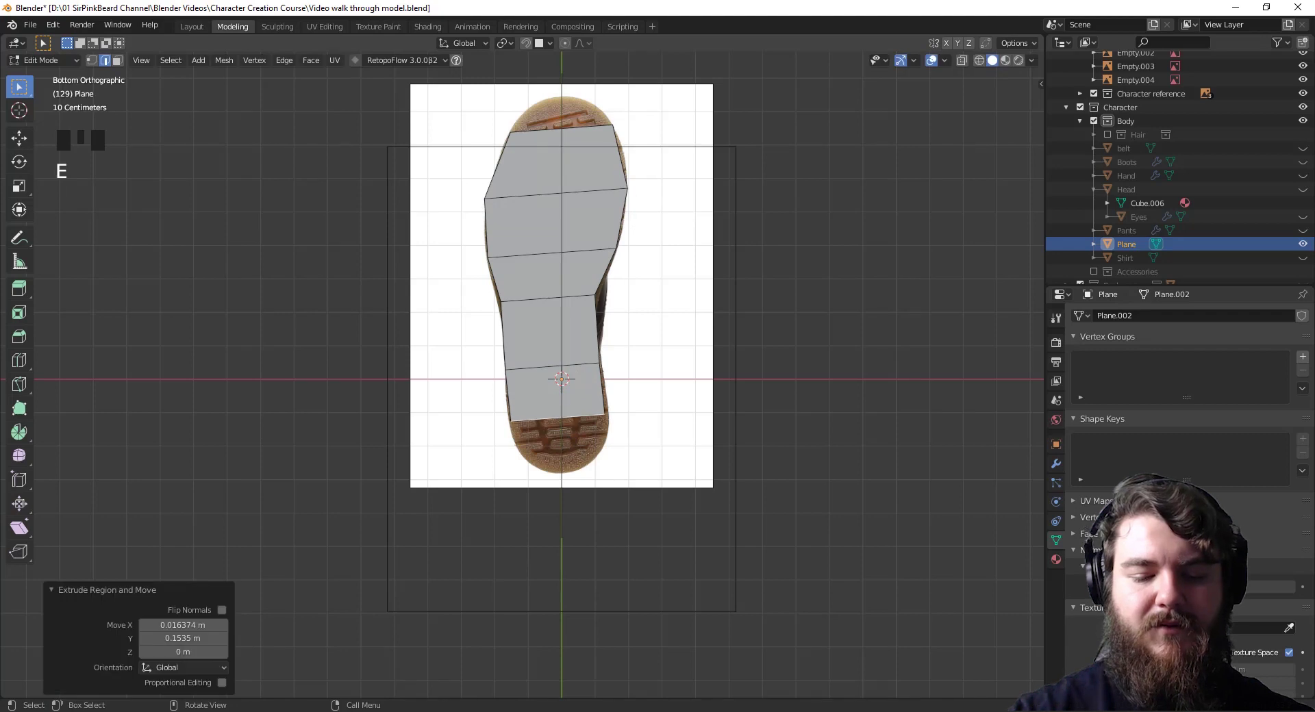
{"action": "key", "text": "s"}
{"action": "left_click", "coordinate": [586, 452]}
{"action": "key", "text": "e"}
{"action": "left_click", "coordinate": [581, 490]}
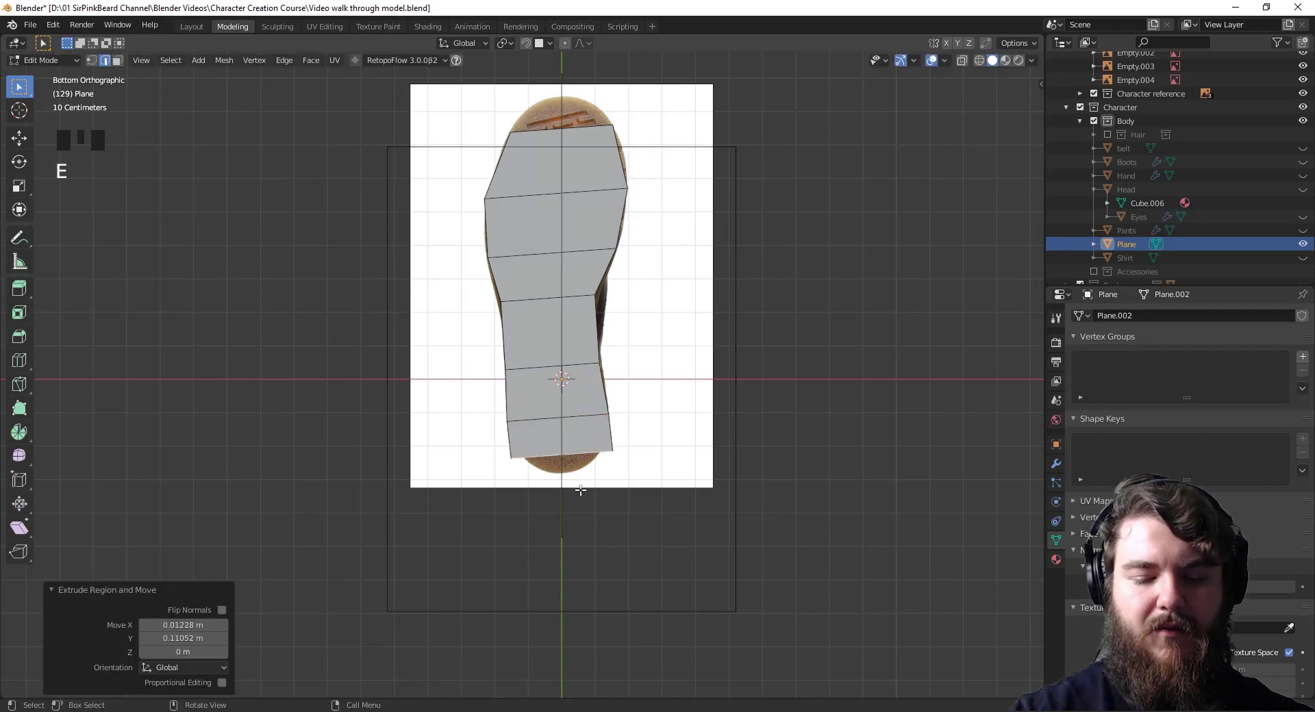
{"action": "key", "text": "s"}
{"action": "left_click", "coordinate": [604, 475]}
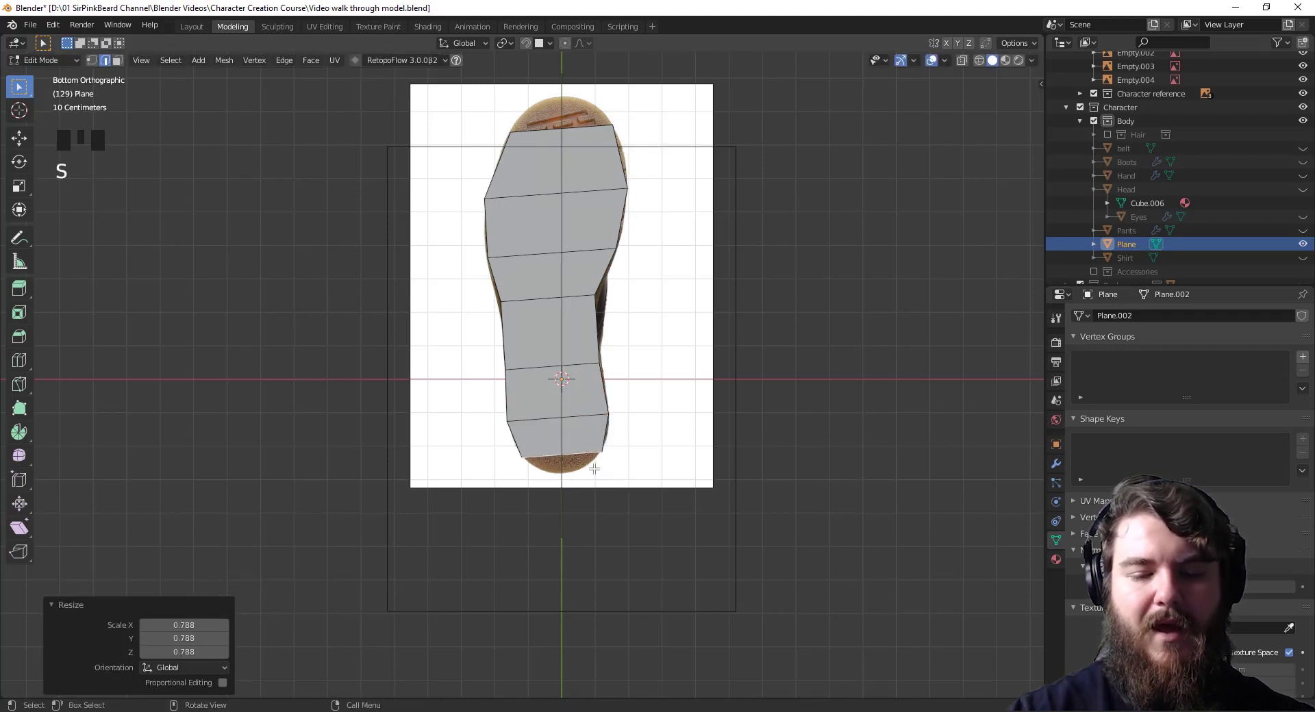
Add two evenly spaced loop cuts running lengthwise through the sole mesh, without sliding them
{"action": "key", "text": "ctrl+r"}
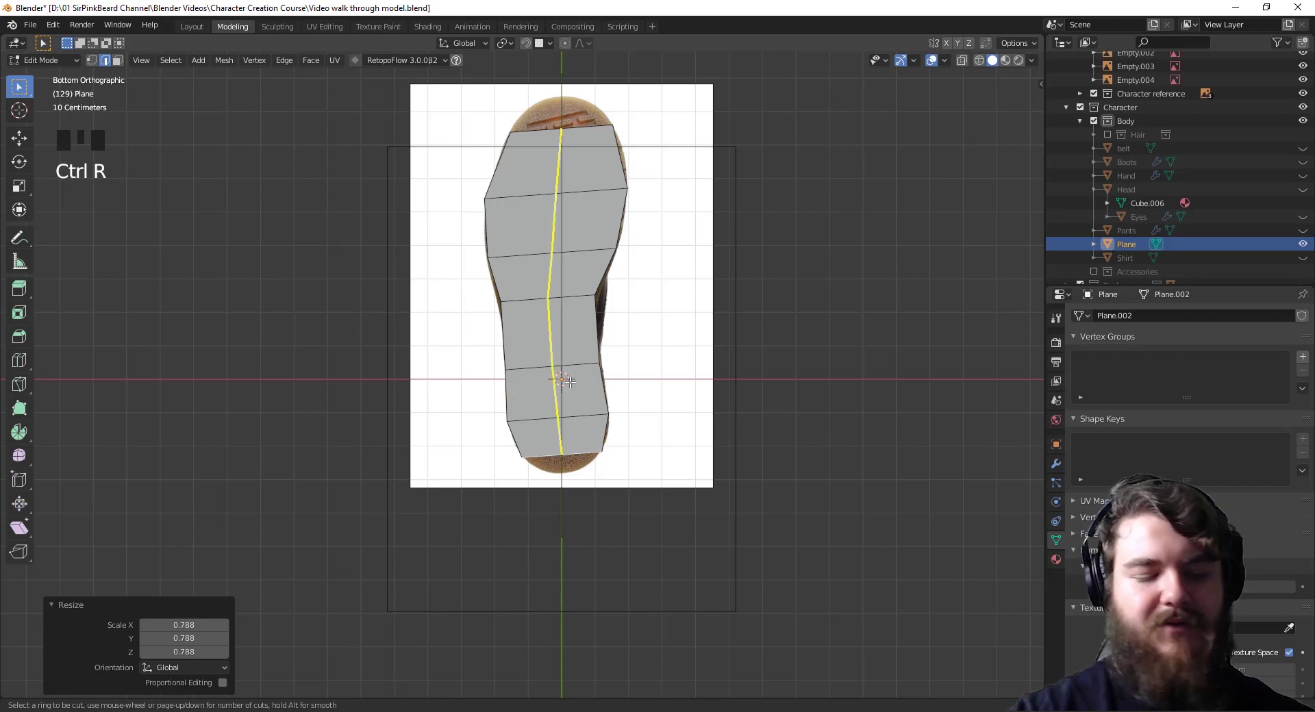
{"action": "scroll", "coordinate": [570, 381], "scroll_direction": "up", "scroll_amount": 1}
{"action": "left_click", "coordinate": [570, 381]}
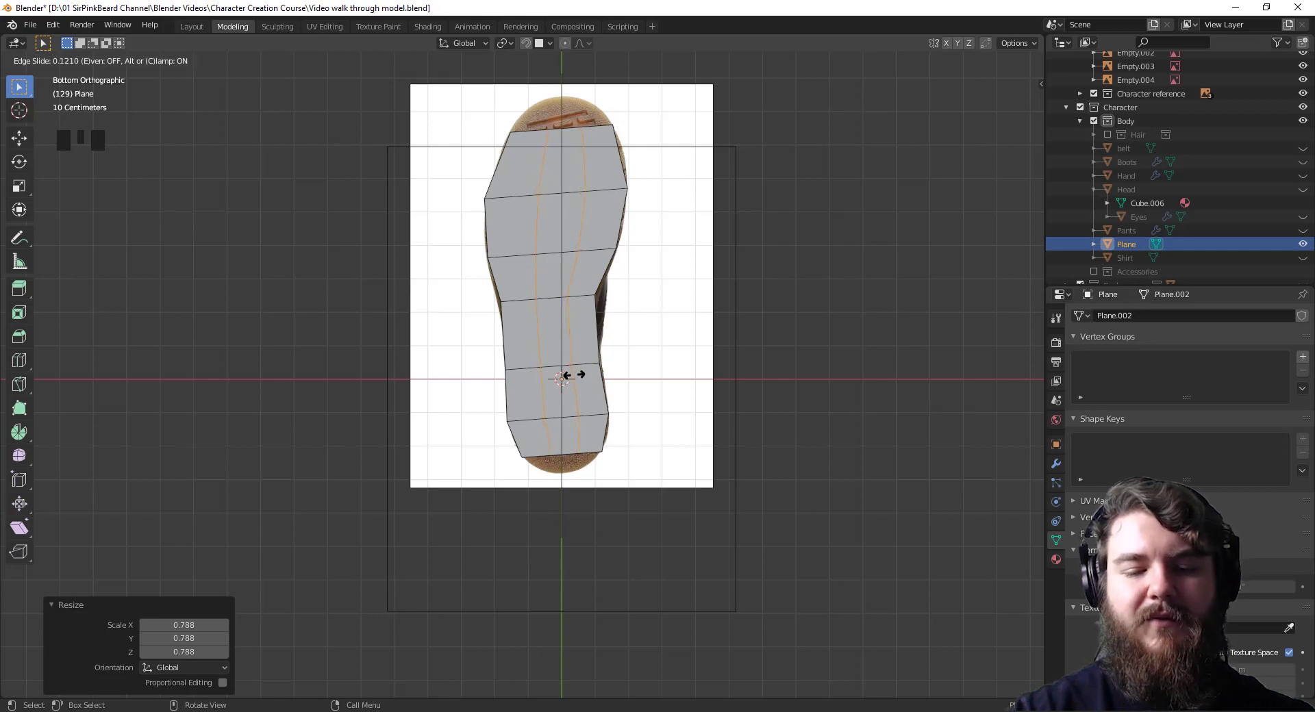
{"action": "right_click", "coordinate": [572, 380]}
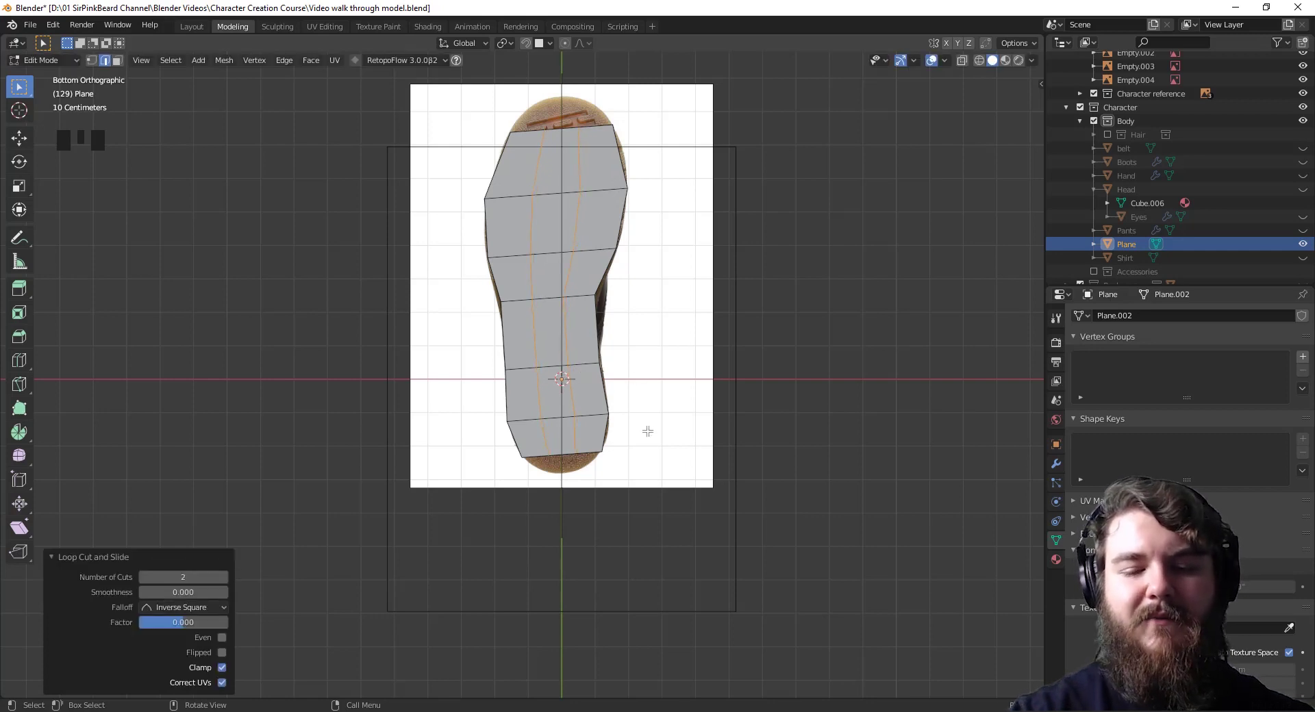
Round both ends by moving the middle toe edge about -0.08 m and the middle heel edge about 0.05 m along Y
{"action": "left_click", "coordinate": [557, 128]}
{"action": "key", "text": "g"}
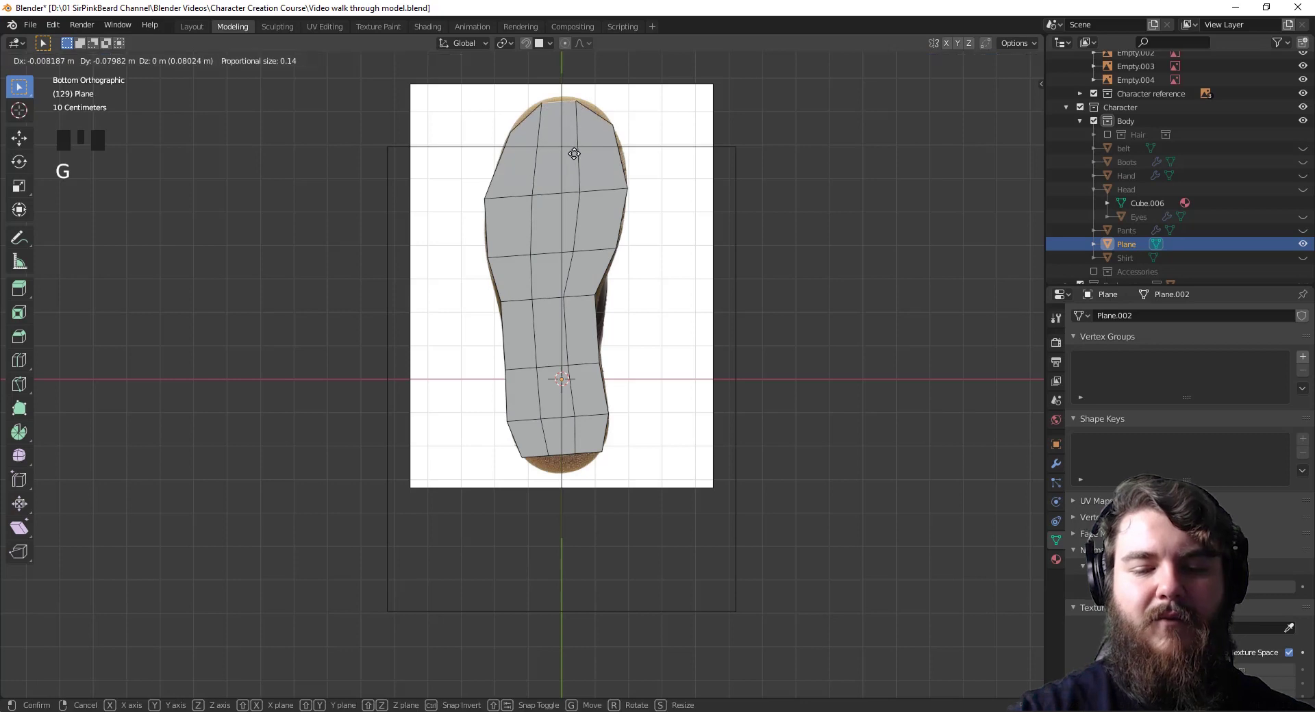
{"action": "left_click", "coordinate": [574, 153]}
{"action": "left_click", "coordinate": [564, 450]}
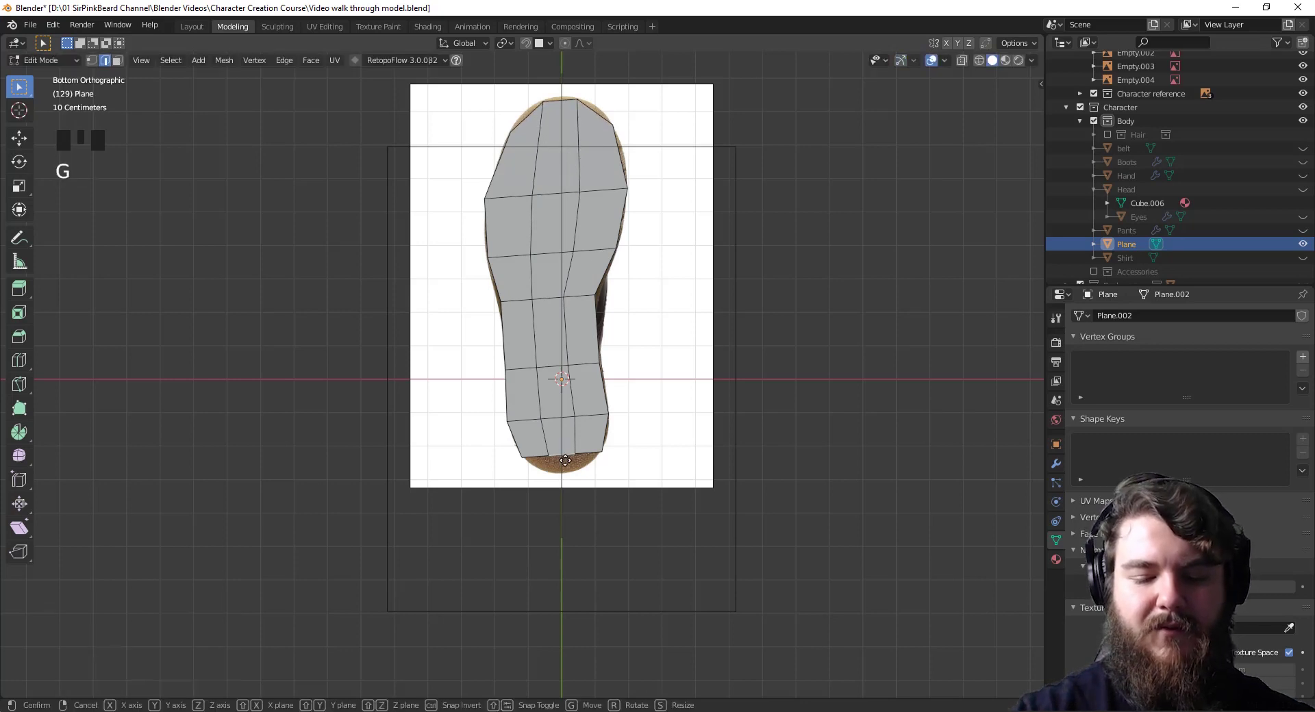
{"action": "key", "text": "g"}
{"action": "left_click", "coordinate": [567, 472]}
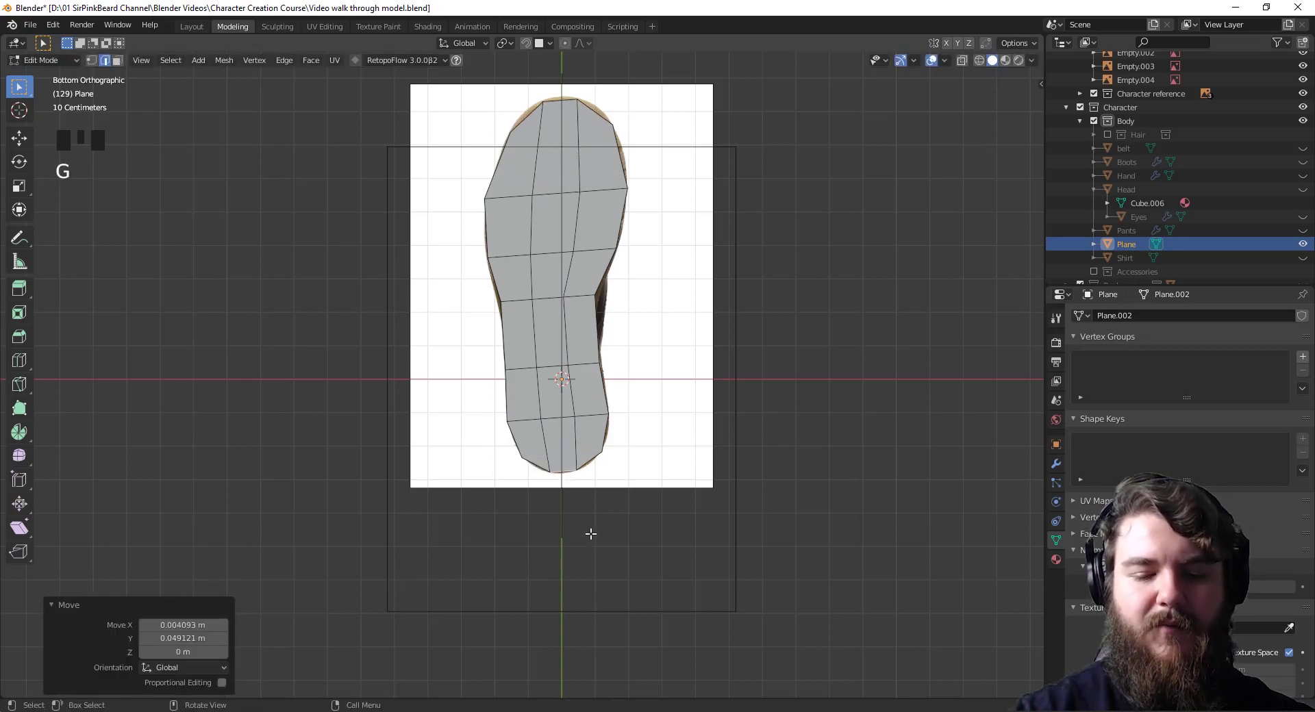
Fit the left outline's waist vertices to the sole, moving the one nearer the heel about -0.025 m along Y
{"action": "key", "text": "1"}
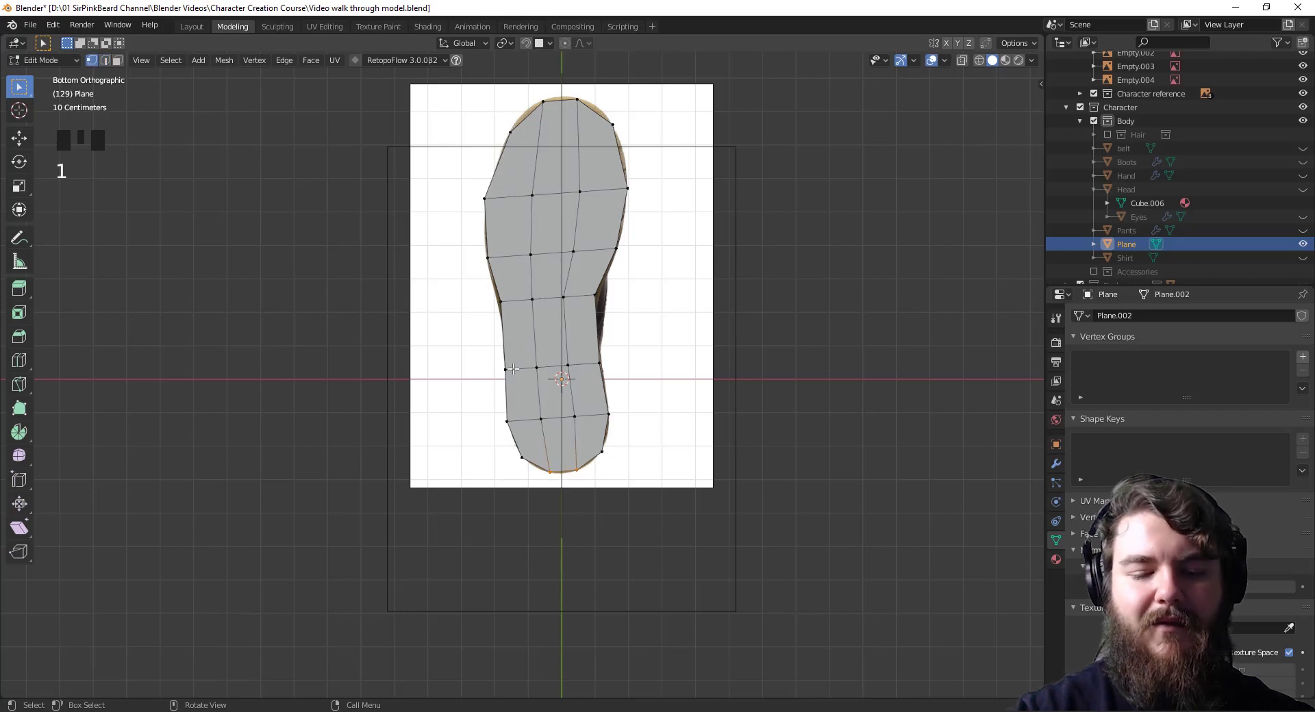
{"action": "left_click", "coordinate": [500, 302]}
{"action": "key", "text": "g"}
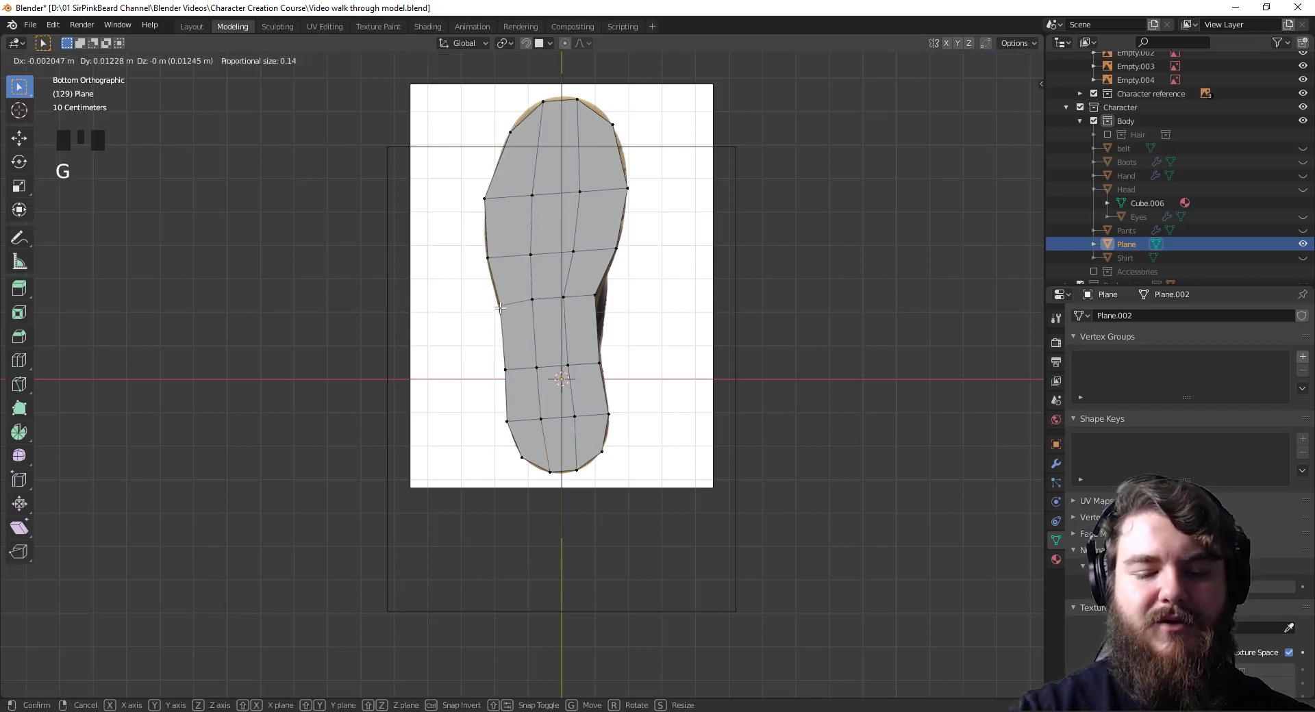
{"action": "left_click", "coordinate": [505, 370]}
{"action": "key", "text": "g"}
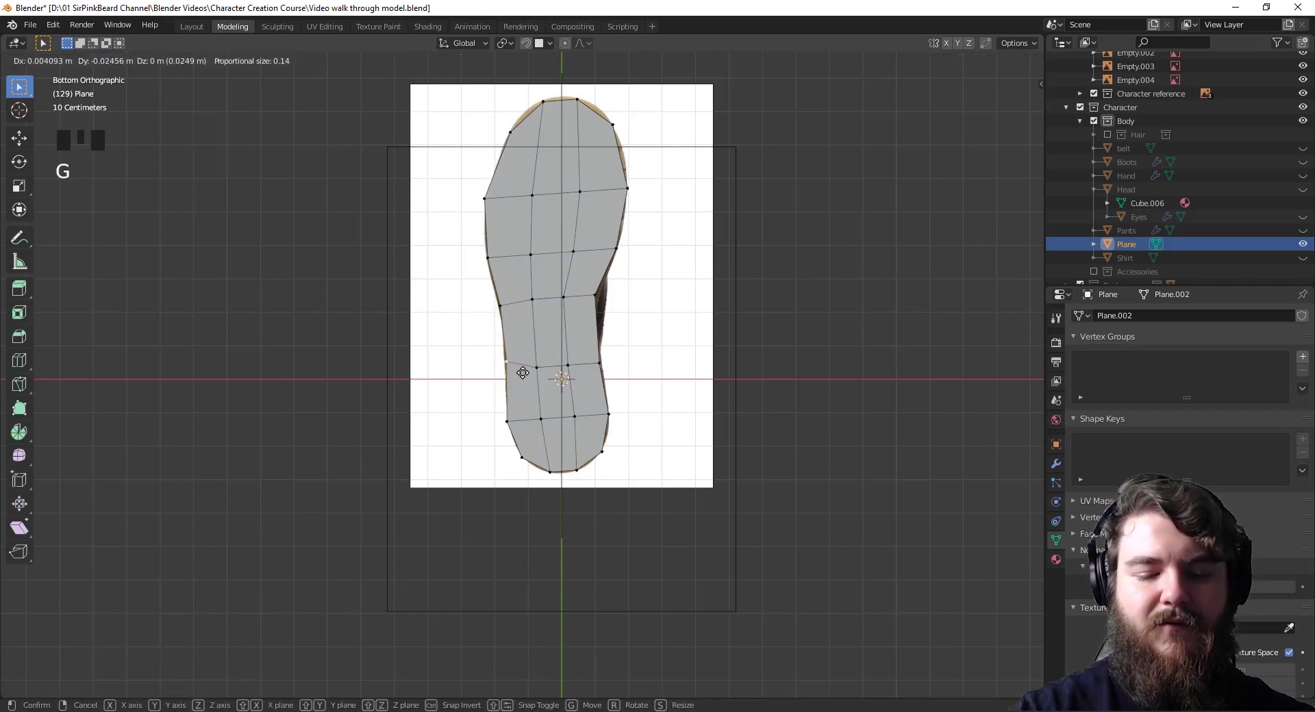
{"action": "left_click", "coordinate": [522, 372]}
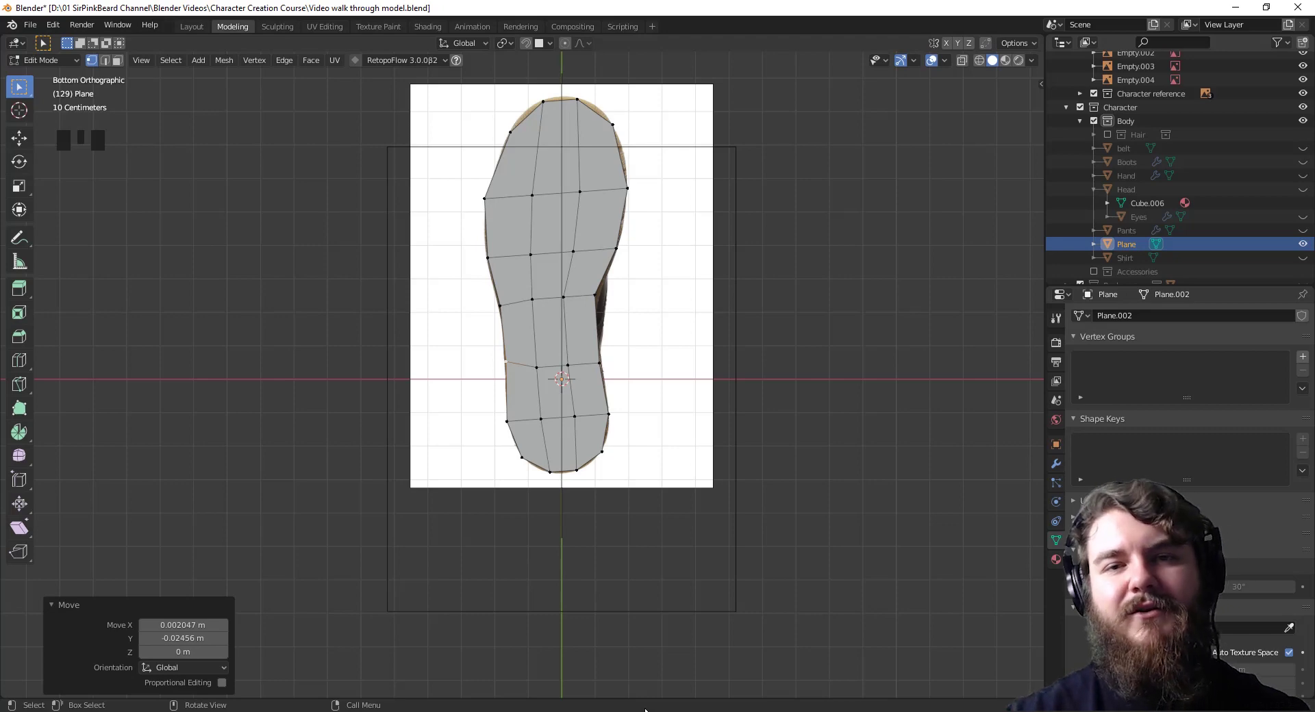
In right view with X-ray enabled, move the toe vertices about 0.06 m along Y and 0.08 m up, then raise the tip about 0.02 m
{"action": "key", "text": "KP_3"}
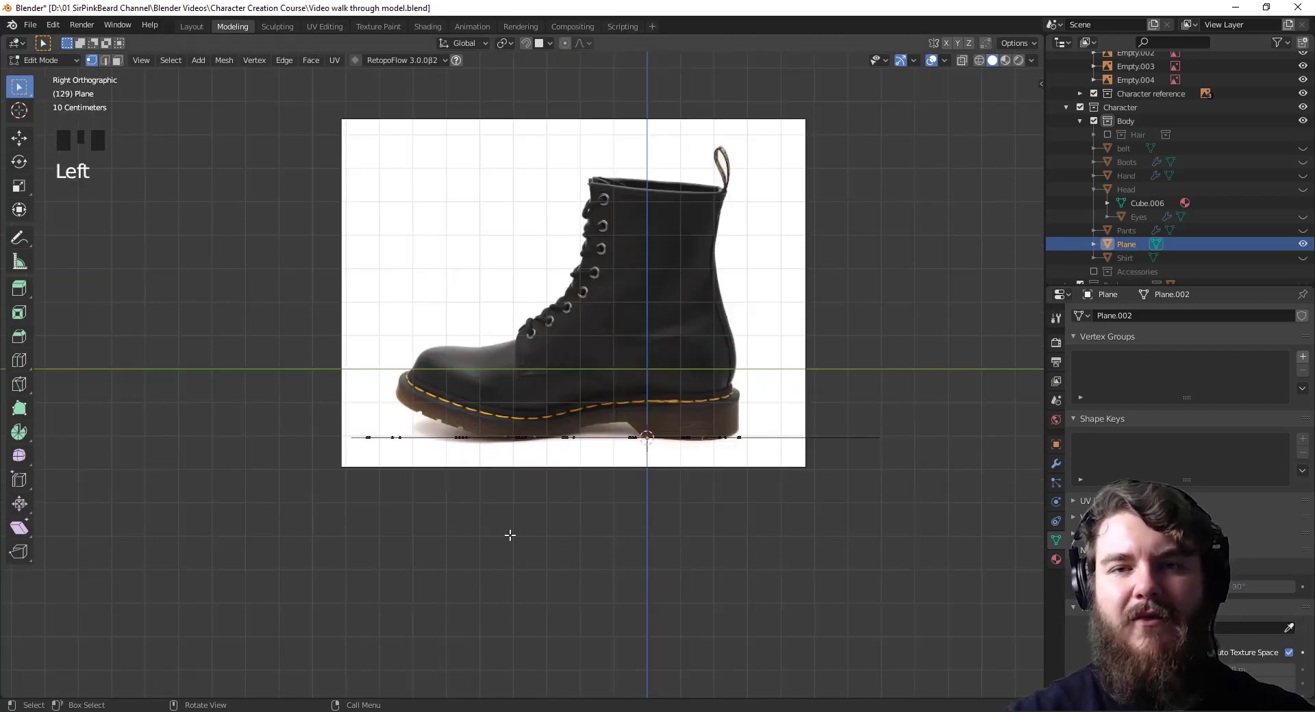
{"action": "left_click", "coordinate": [962, 60]}
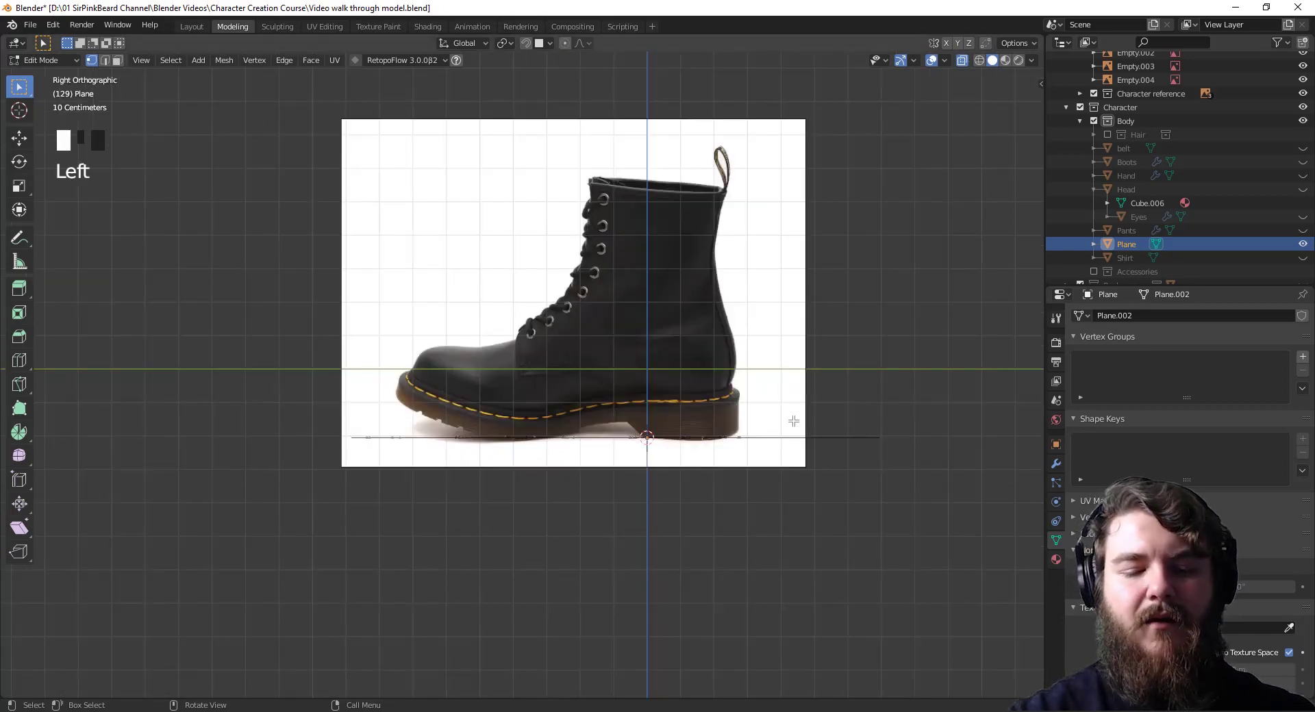
{"action": "left_click", "coordinate": [341, 421]}
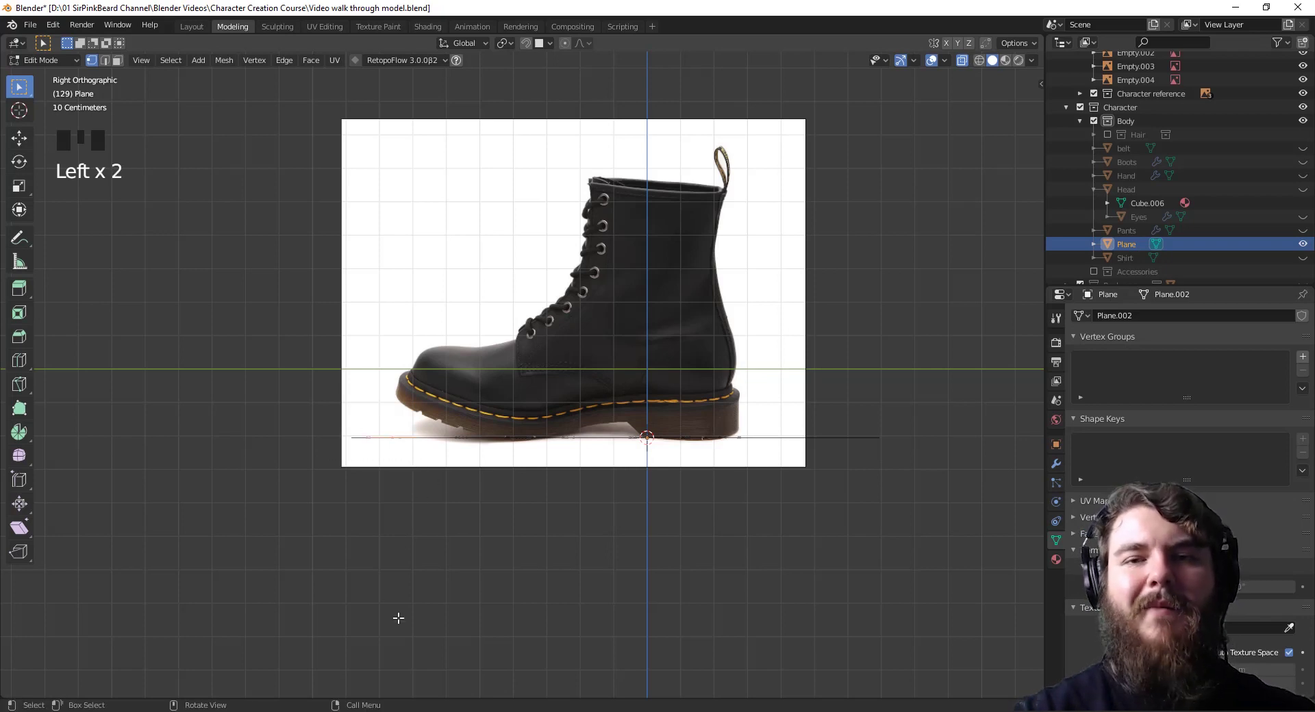
{"action": "key", "text": "g"}
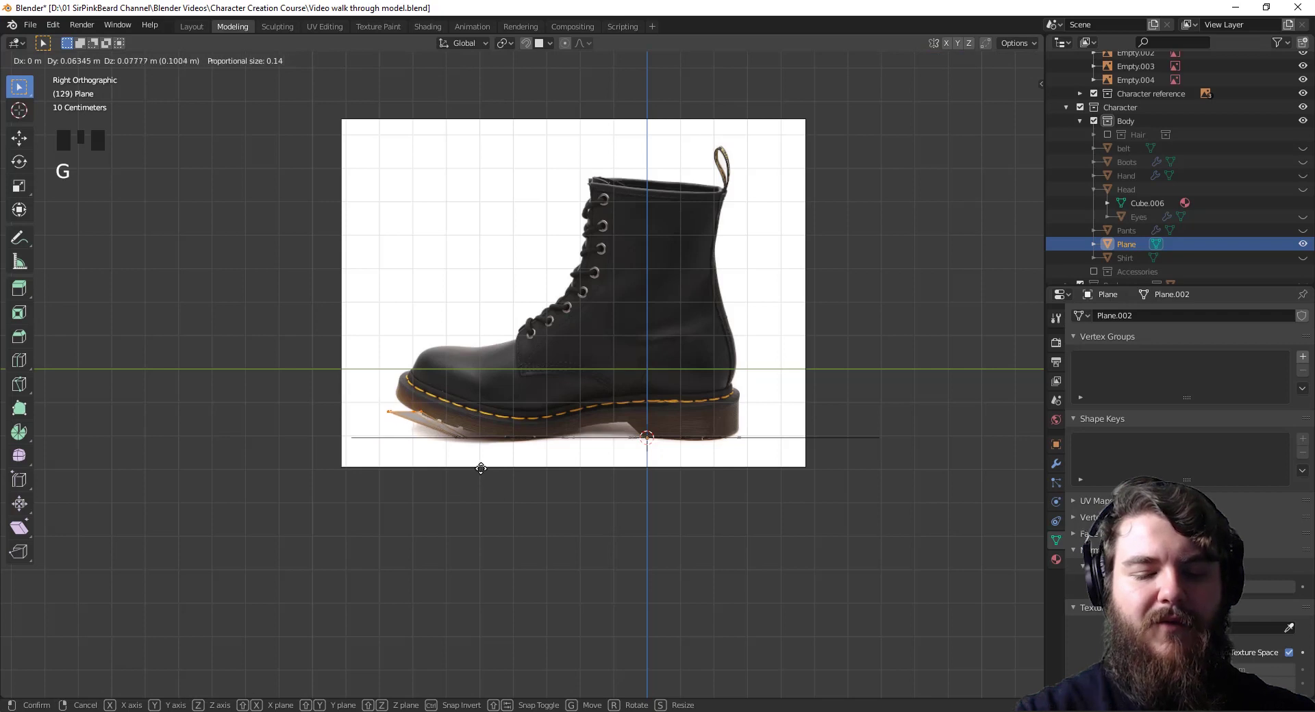
{"action": "left_click", "coordinate": [483, 470]}
{"action": "left_click", "coordinate": [403, 431]}
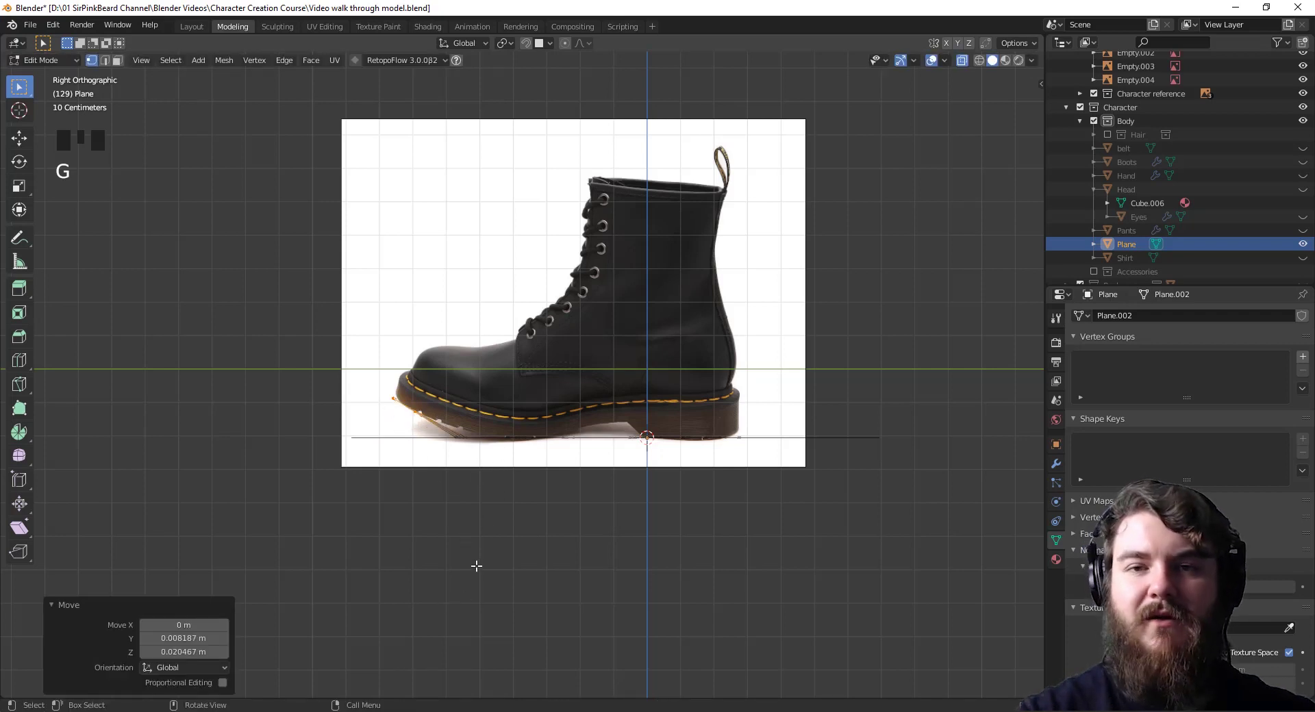
Fit the three vertex rows from forefoot to waist to the side reference, moving the front one about 0.016 m along Y and 0.023 m up
{"action": "left_click", "coordinate": [445, 452]}
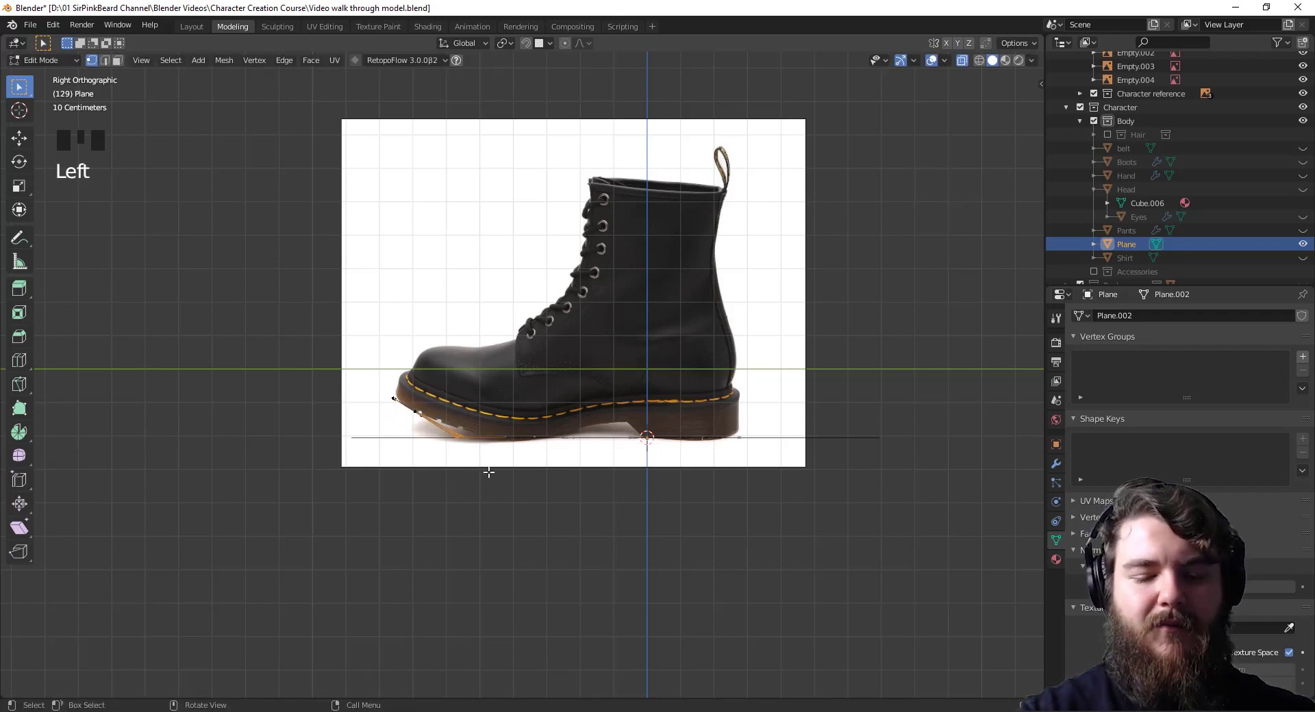
{"action": "key", "text": "g"}
{"action": "left_click", "coordinate": [520, 449]}
{"action": "left_click", "coordinate": [514, 427]}
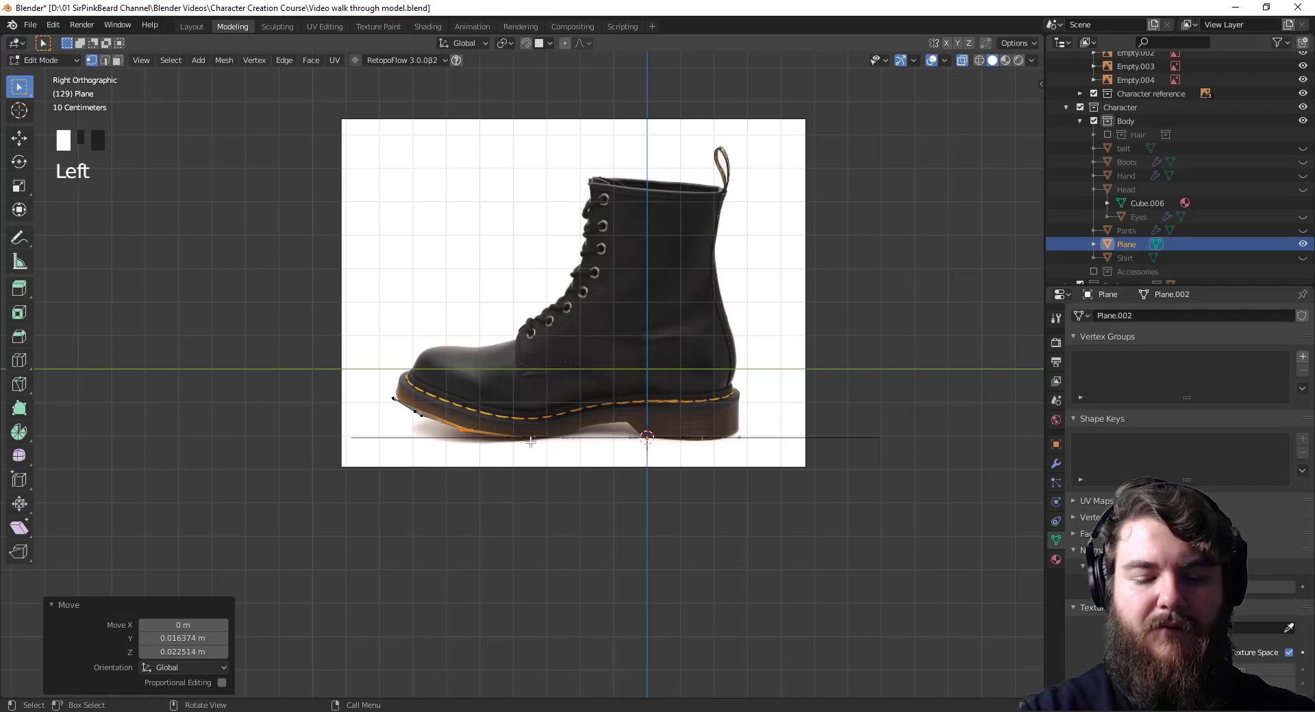
{"action": "key", "text": "g"}
{"action": "left_click", "coordinate": [572, 453]}
{"action": "left_click", "coordinate": [594, 456]}
{"action": "key", "text": "g"}
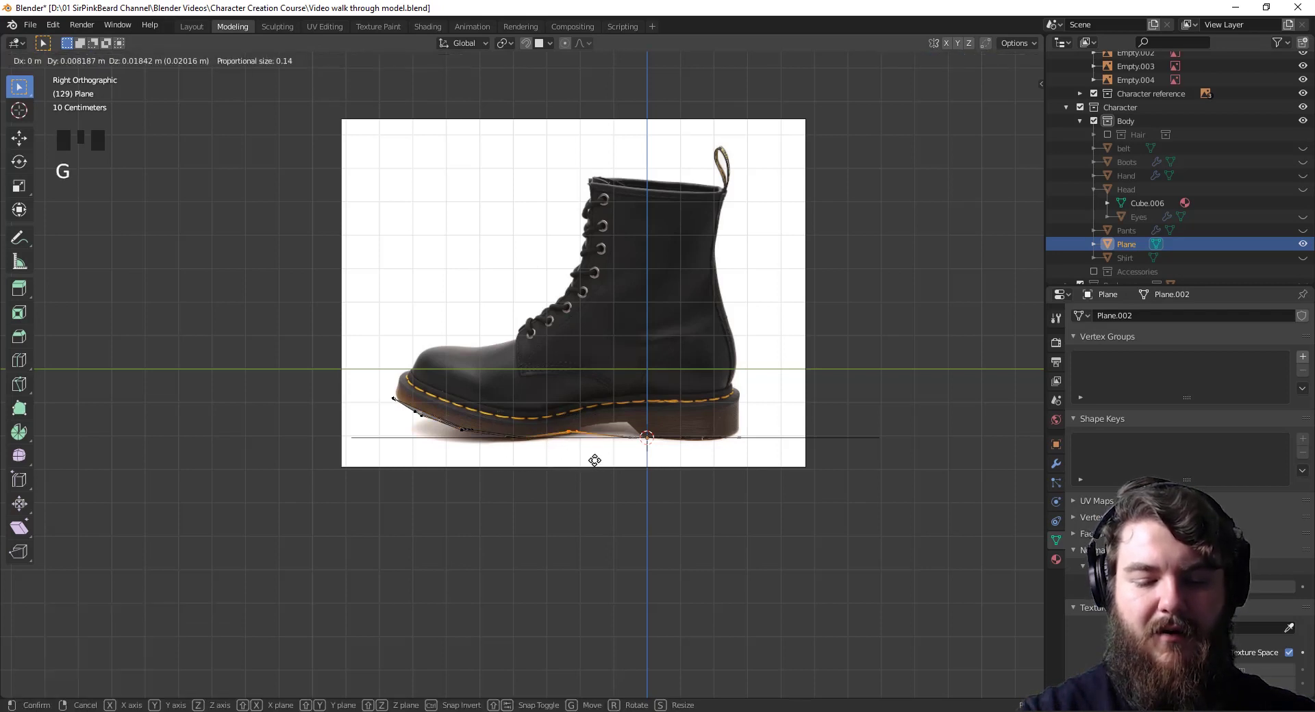
{"action": "left_click", "coordinate": [598, 459]}
Form the heel step by moving the arch row about -0.02 m along Y and 0.043 m up, and the heel's front row about -0.129 m along Y
{"action": "left_click", "coordinate": [648, 437]}
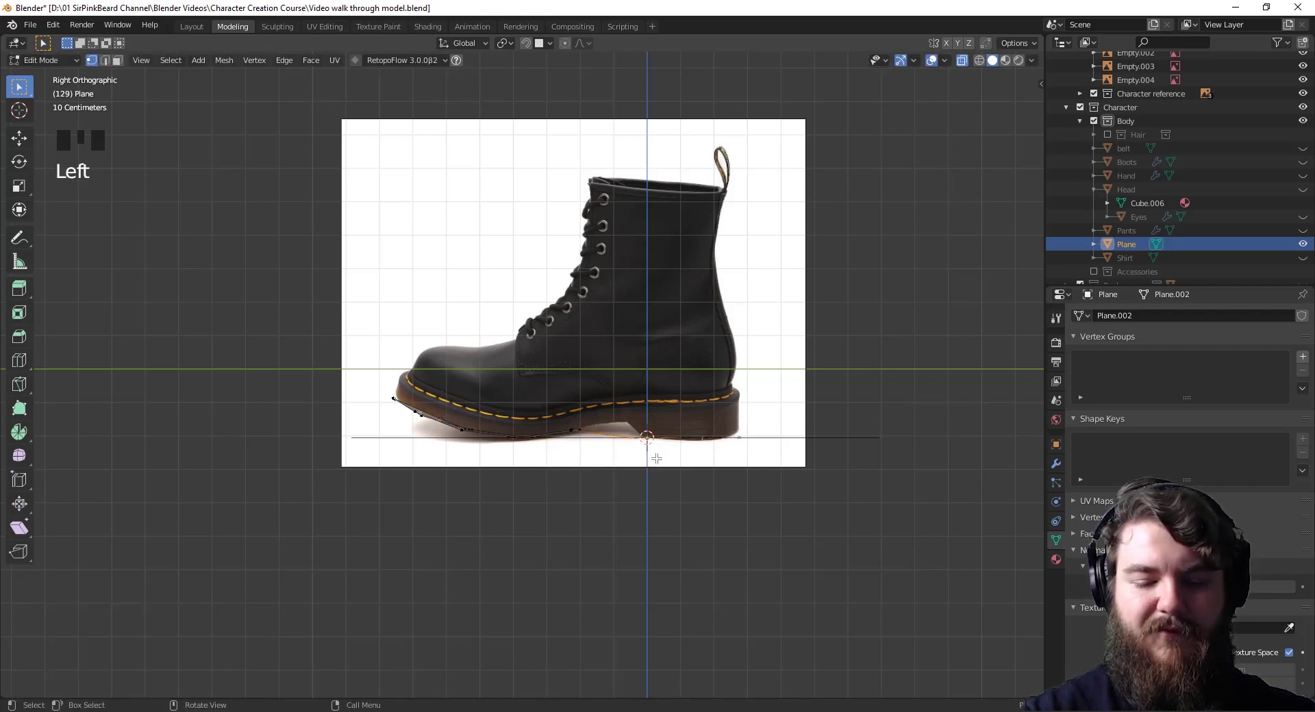
{"action": "key", "text": "g"}
{"action": "left_click", "coordinate": [647, 439]}
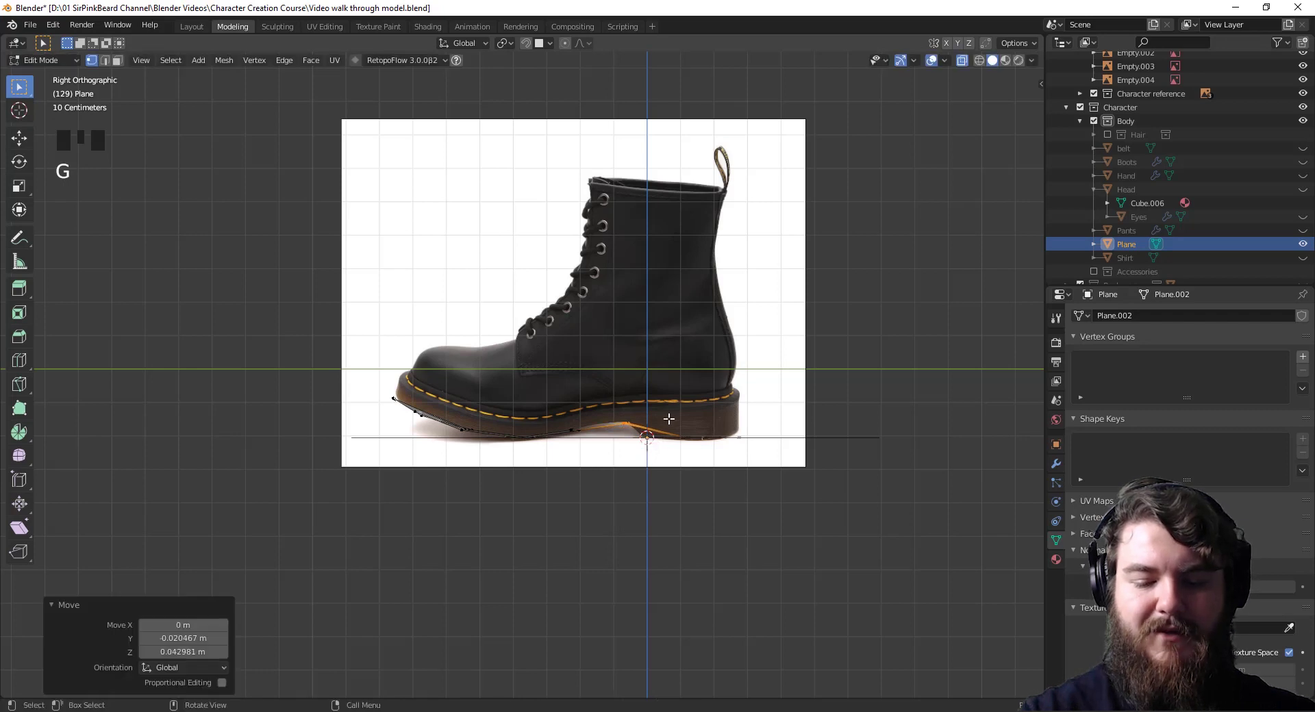
{"action": "left_click", "coordinate": [701, 459]}
{"action": "key", "text": "g"}
{"action": "left_click", "coordinate": [658, 459]}
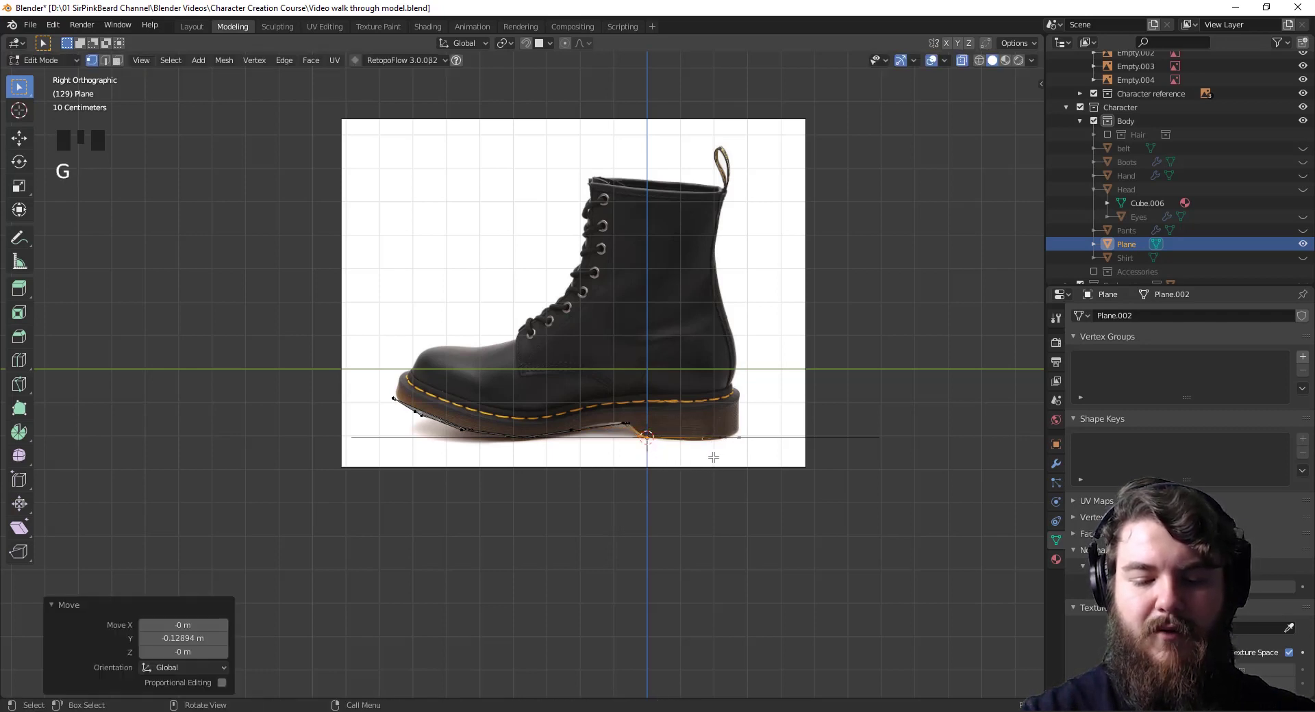
Fit the rear heel vertices to the side reference, moving them about -0.014 m along Y and 0.002 m up
{"action": "left_click", "coordinate": [696, 439]}
{"action": "key", "text": "g"}
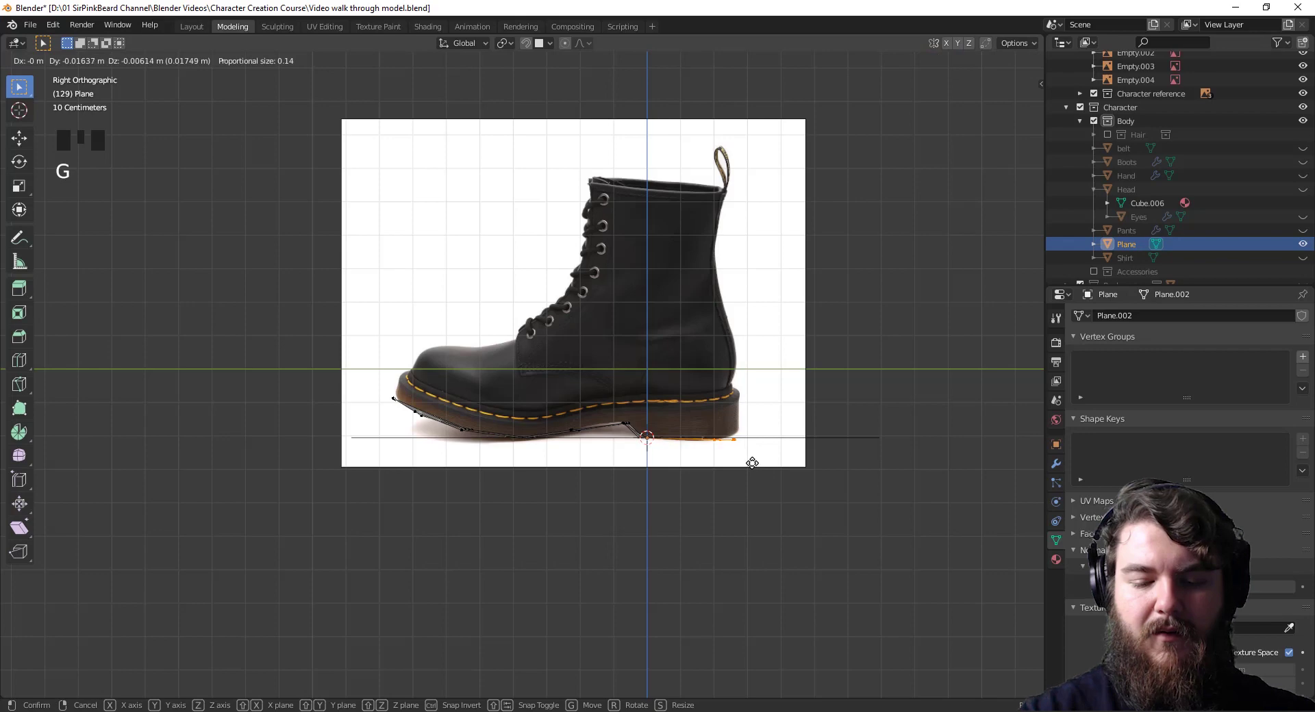
{"action": "left_click", "coordinate": [754, 458]}
{"action": "middle_click_drag", "start_coordinate": [760, 437], "coordinate": [747, 459]}
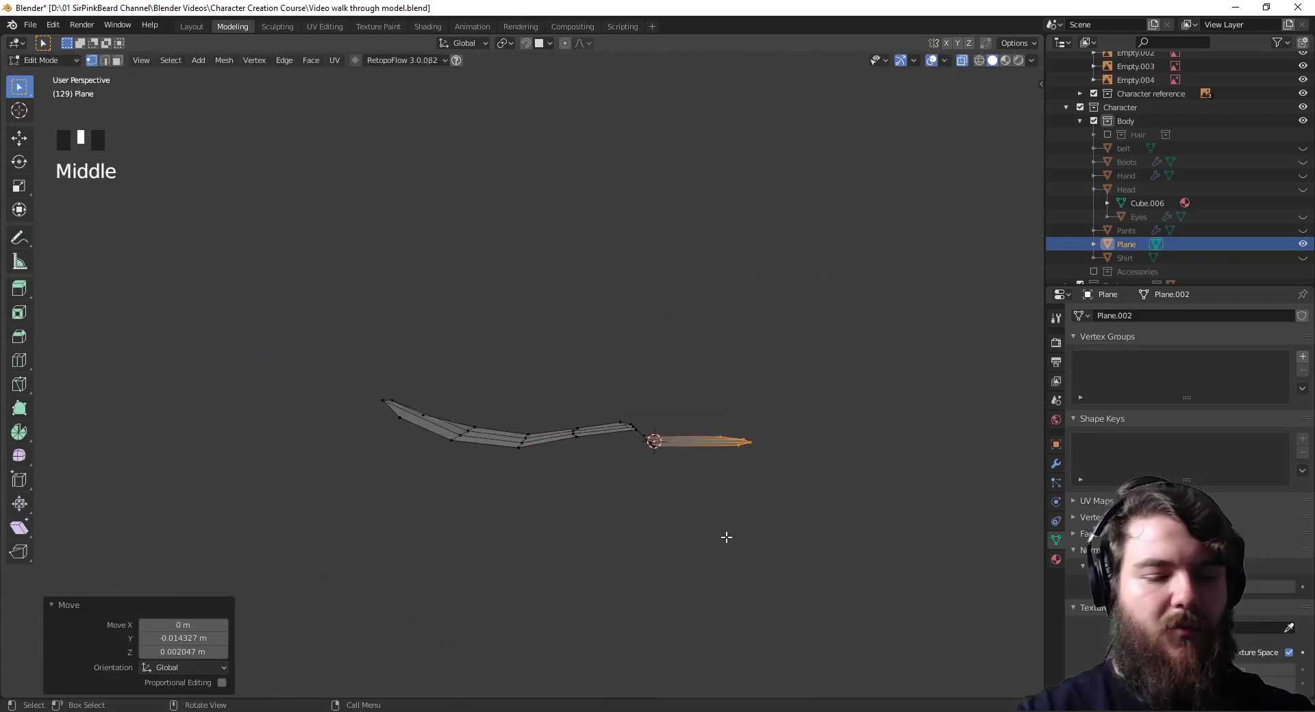
Refine the toe by moving the row behind the tip about 0.002 m along Y and 0.004 m up, and the tip 0.01 m along Y and -0.008 m in Z
{"action": "key", "text": "KP_3"}
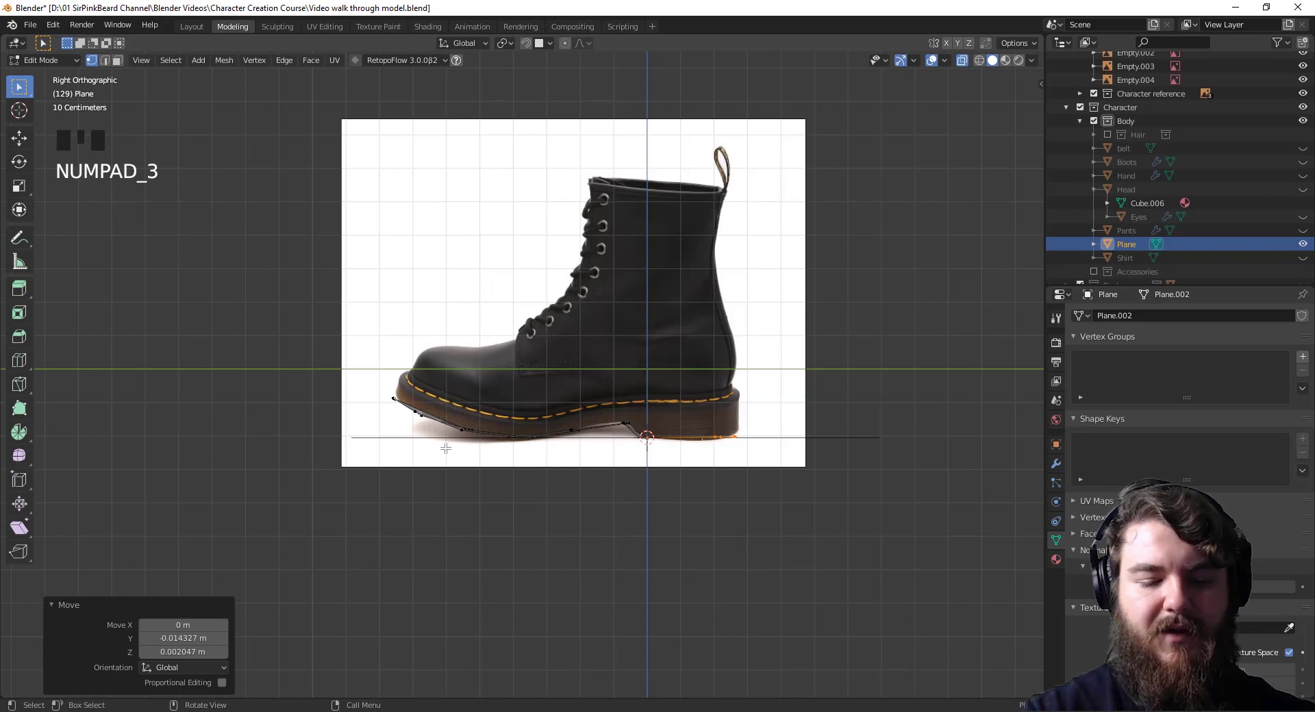
{"action": "left_click", "coordinate": [415, 415]}
{"action": "key", "text": "g"}
{"action": "left_click", "coordinate": [434, 436]}
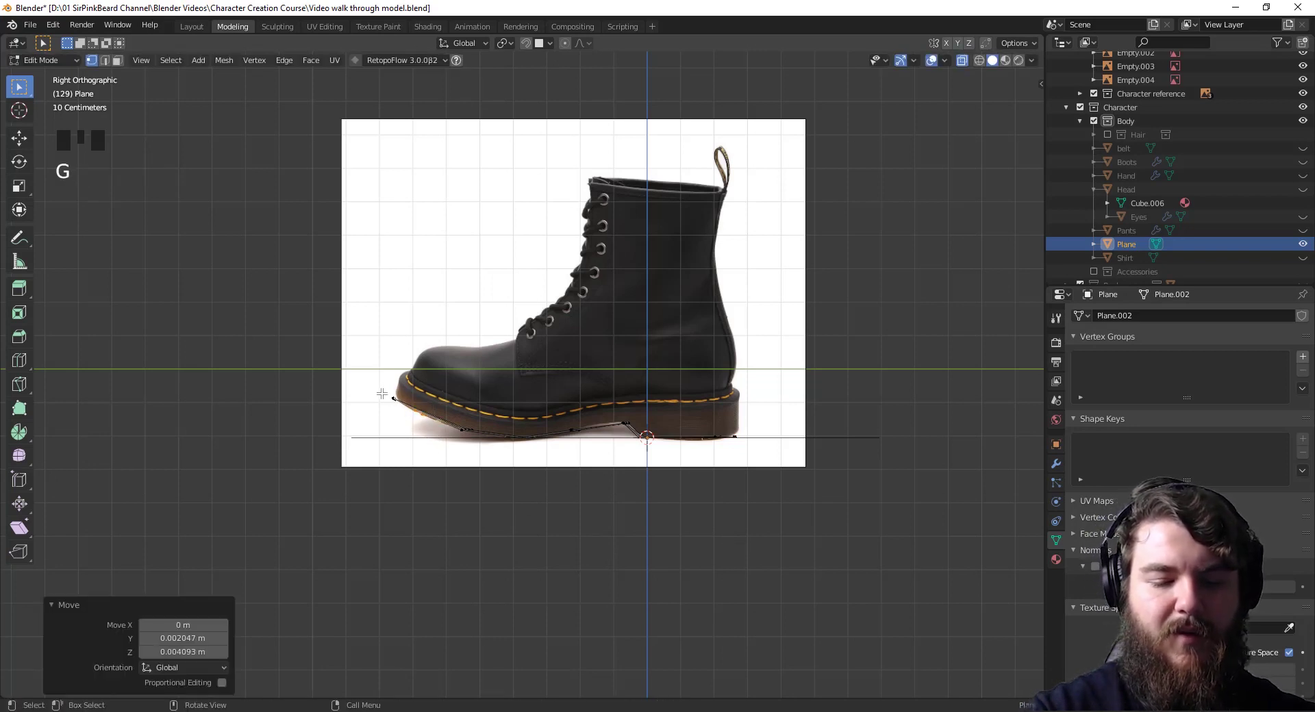
{"action": "left_click", "coordinate": [393, 398]}
{"action": "key", "text": "g"}
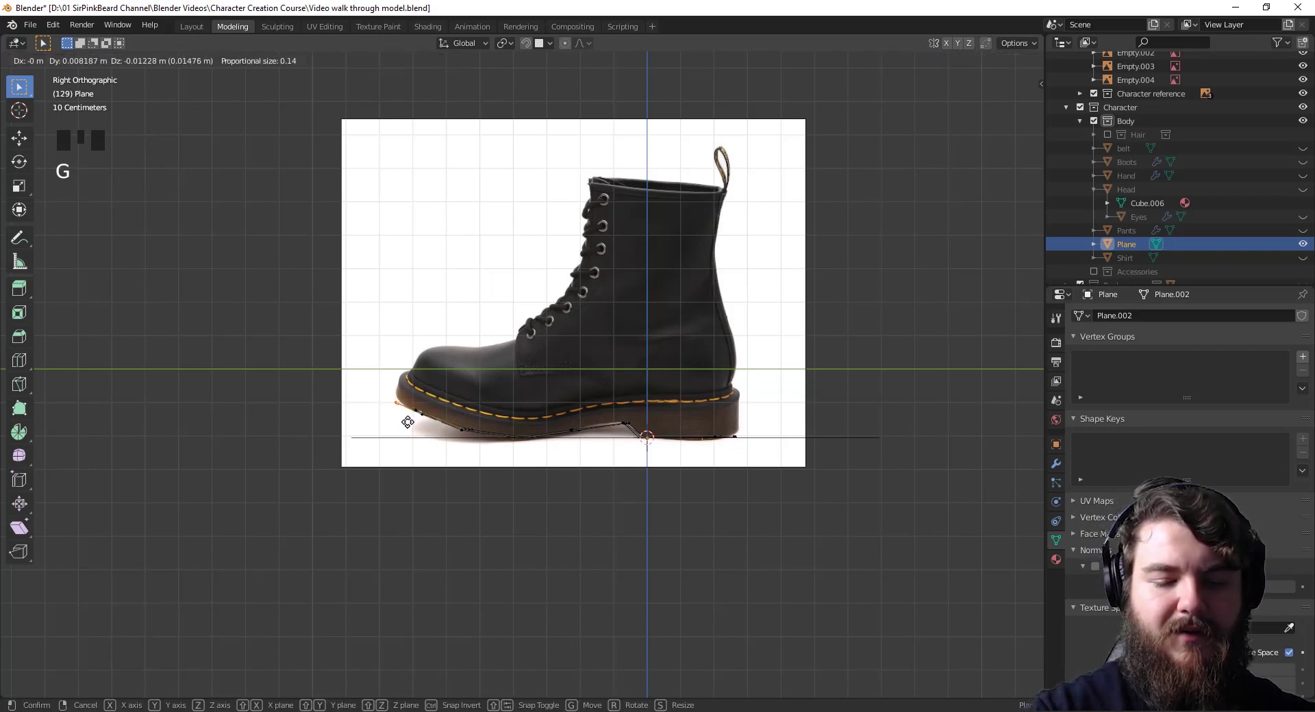
{"action": "left_click", "coordinate": [407, 422]}
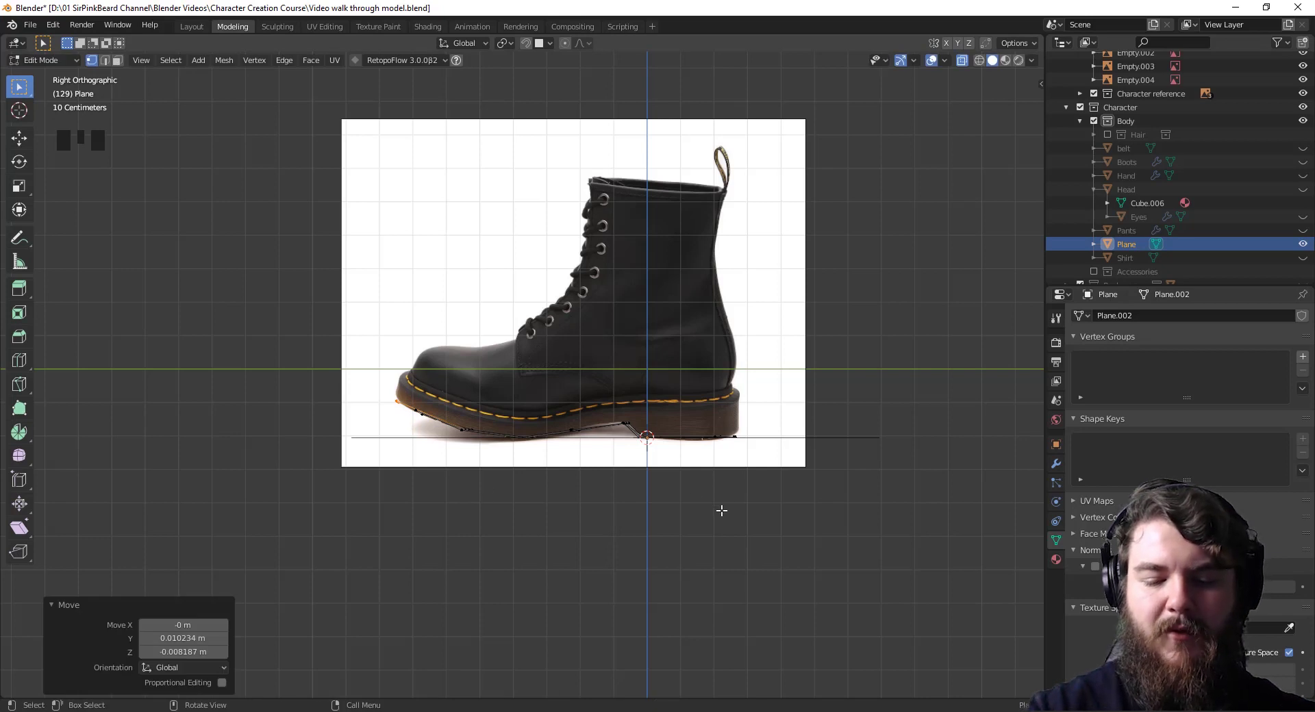
Extrude the entire sole mesh upward by about 0.053 m to give it thickness
{"action": "key", "text": "a"}
{"action": "key", "text": "e"}
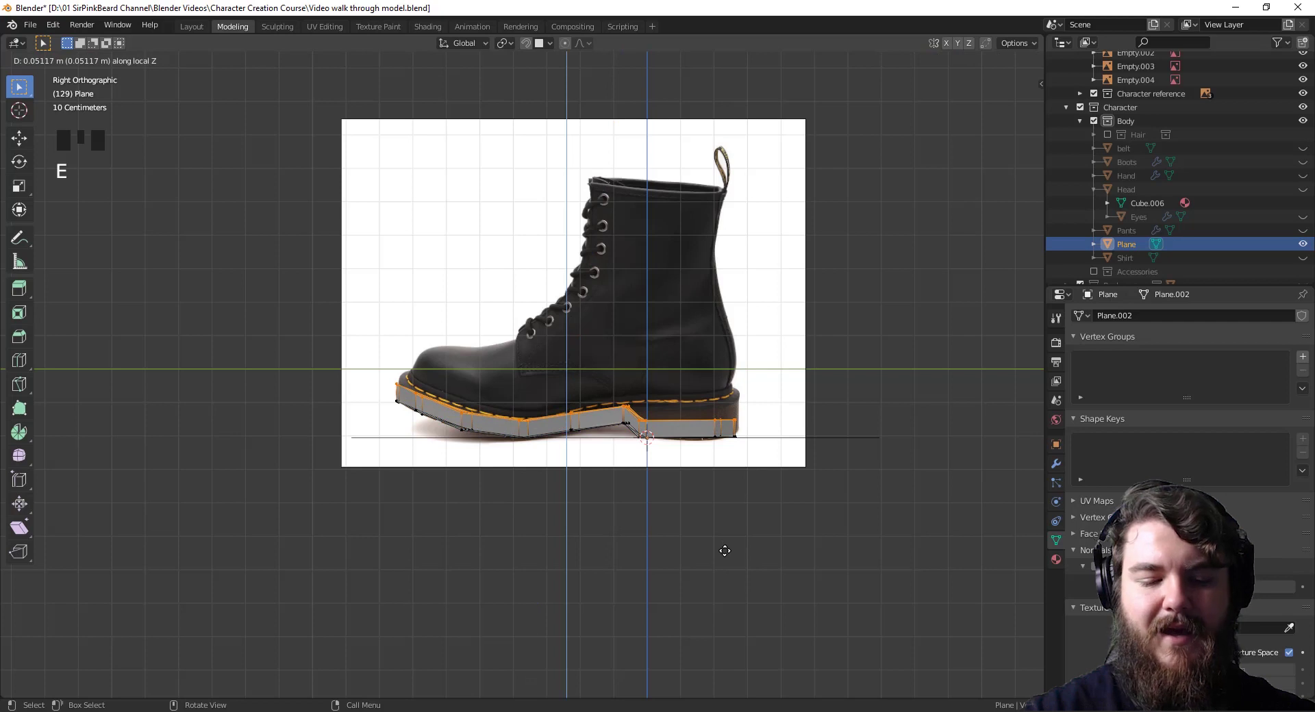
{"action": "left_click", "coordinate": [724, 551]}
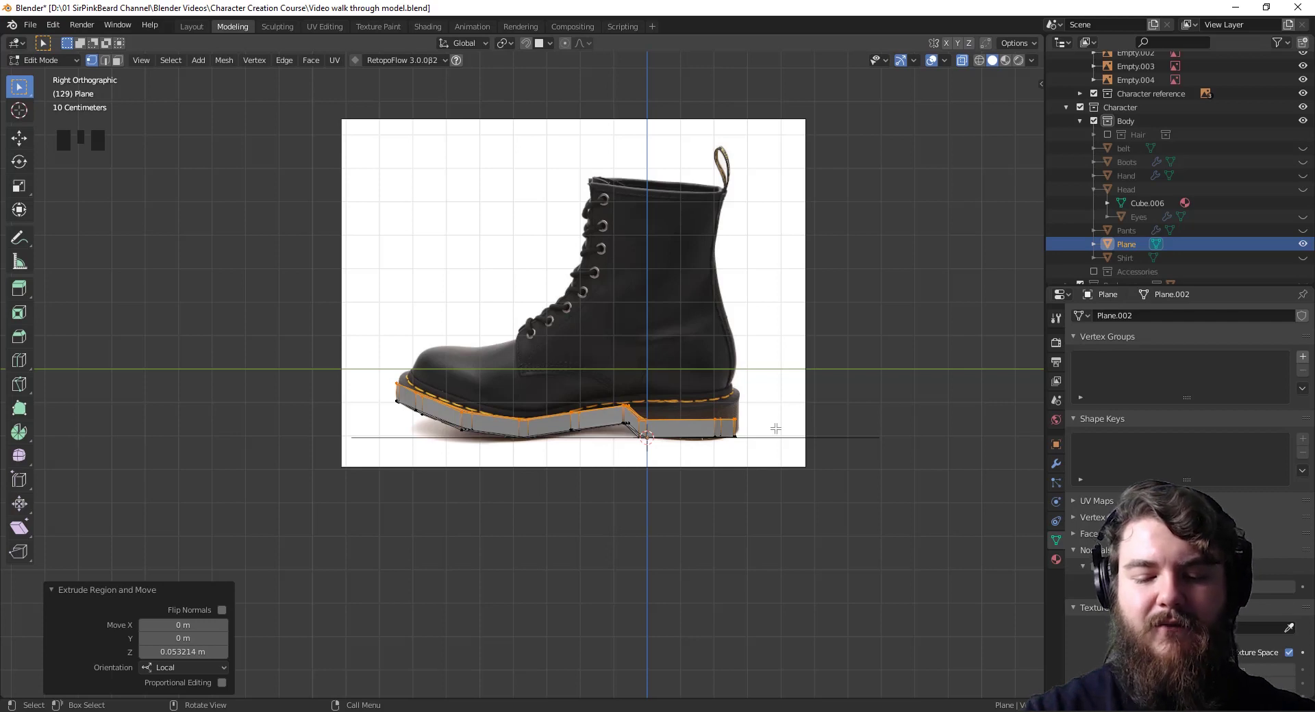
With X-ray off and vertex snapping on, raise the three upper heel faces about 0.042 m along Z, level with the adjoining waist edge
{"action": "middle_click_drag", "start_coordinate": [722, 439], "coordinate": [730, 471]}
{"action": "key", "text": "3"}
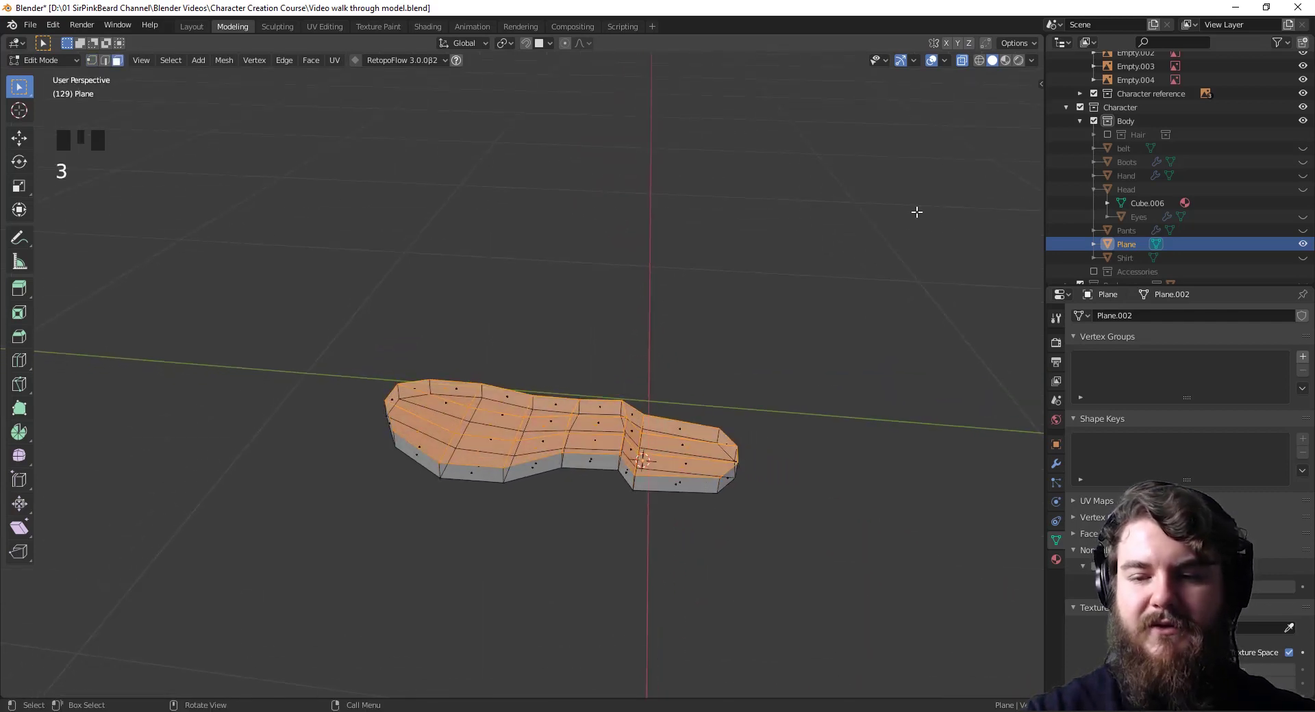
{"action": "left_click", "coordinate": [962, 61]}
{"action": "left_click", "coordinate": [691, 473]}
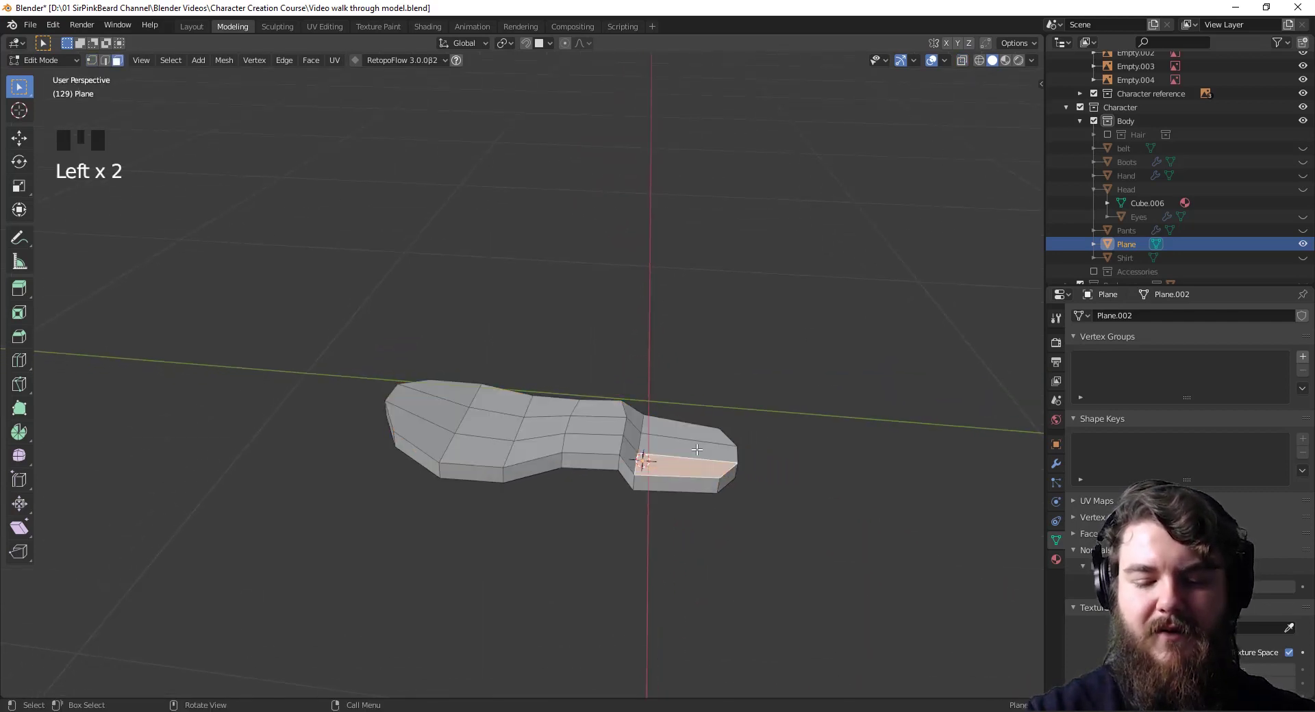
{"action": "left_click", "coordinate": [698, 438], "text": "shift"}
{"action": "left_click", "coordinate": [698, 438], "text": "shift"}
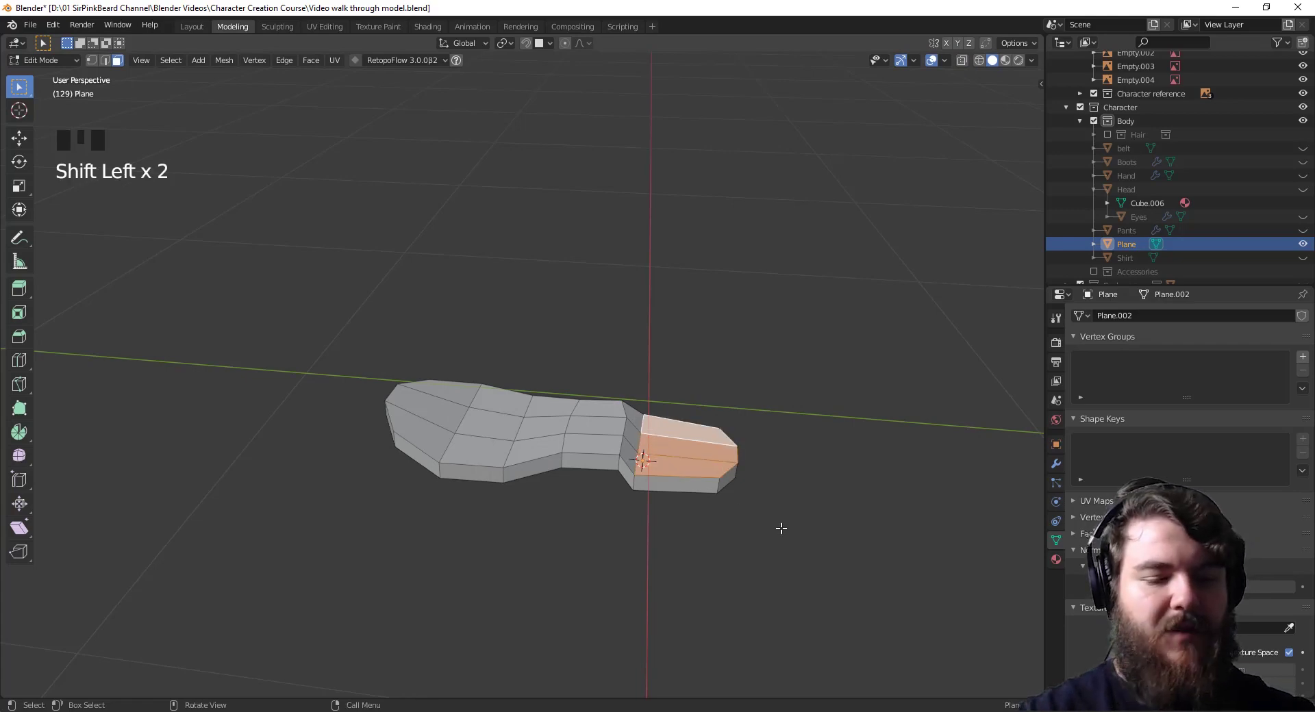
{"action": "key", "text": "KP_3"}
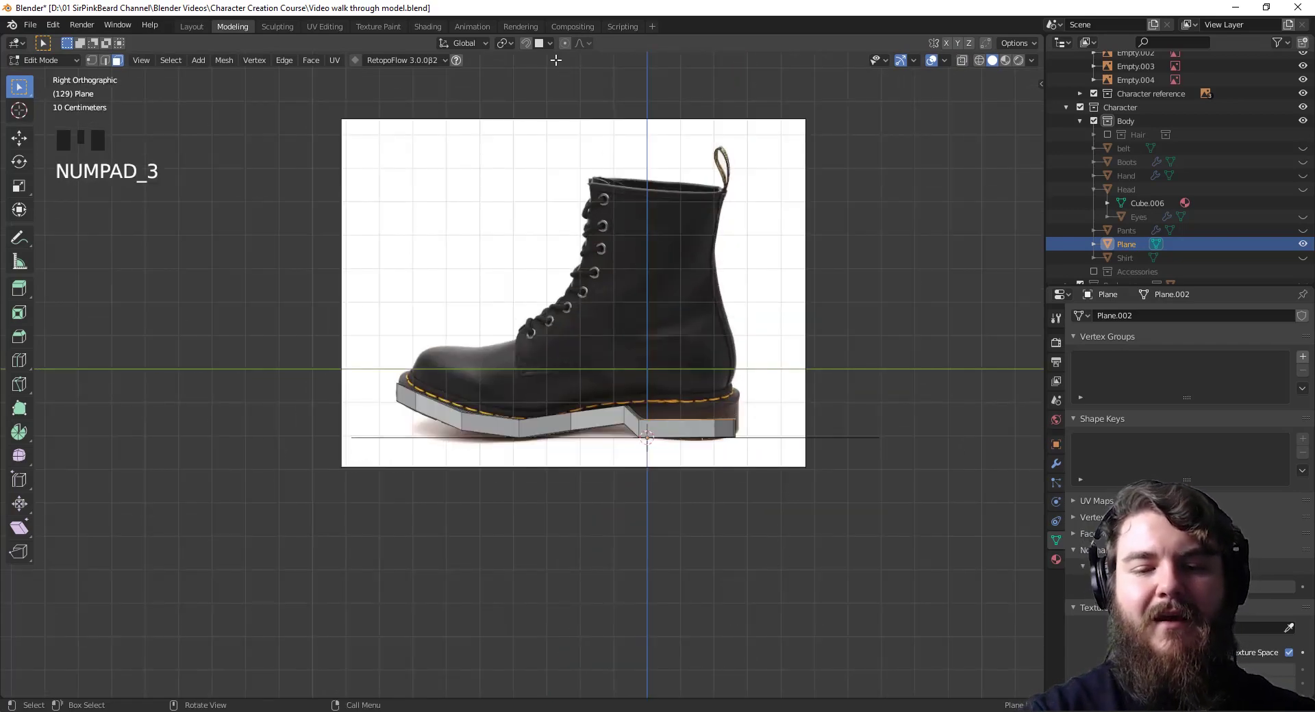
{"action": "left_click", "coordinate": [525, 43]}
{"action": "left_click", "coordinate": [542, 45]}
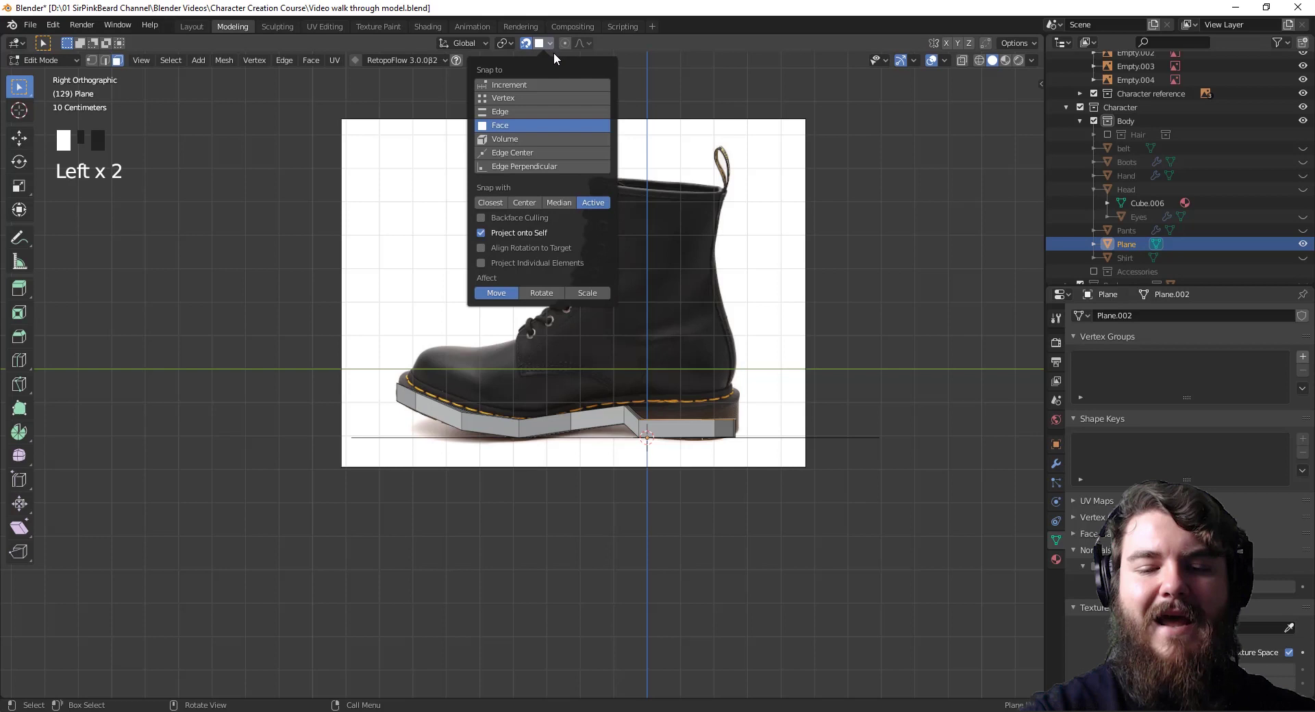
{"action": "left_click", "coordinate": [553, 97]}
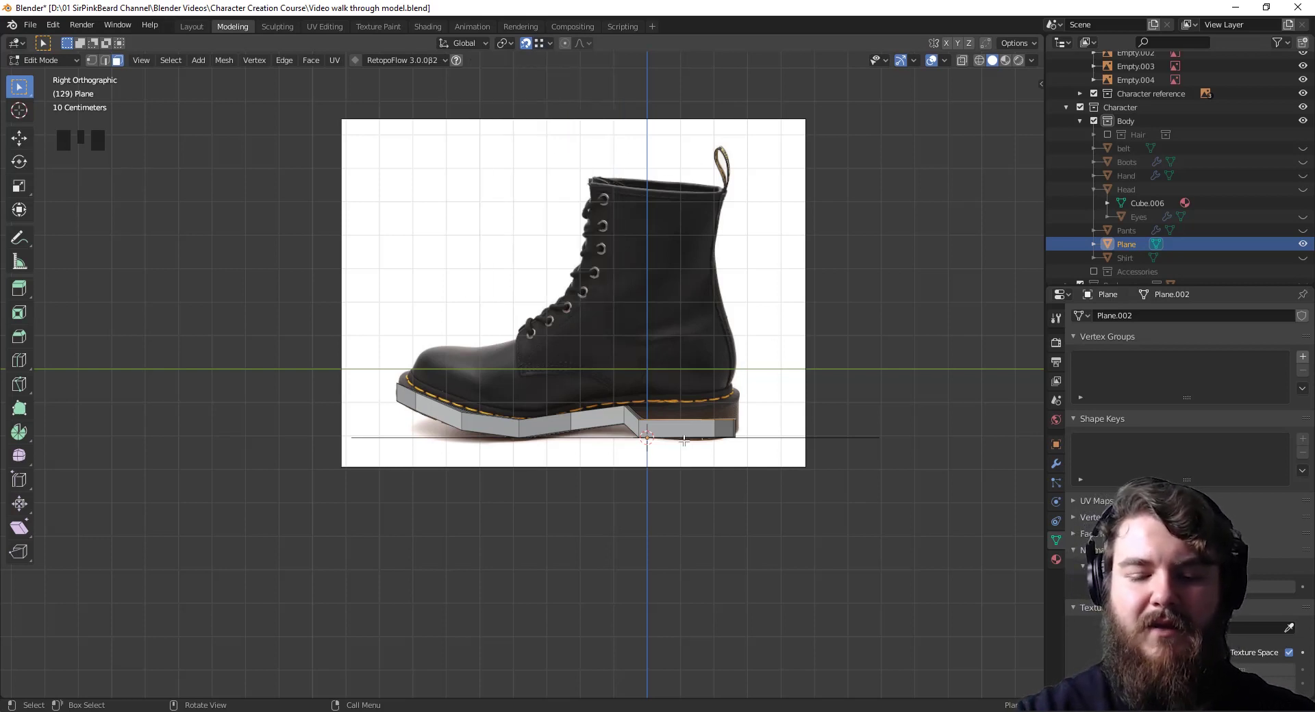
{"action": "key", "text": "g"}
{"action": "key", "text": "z"}
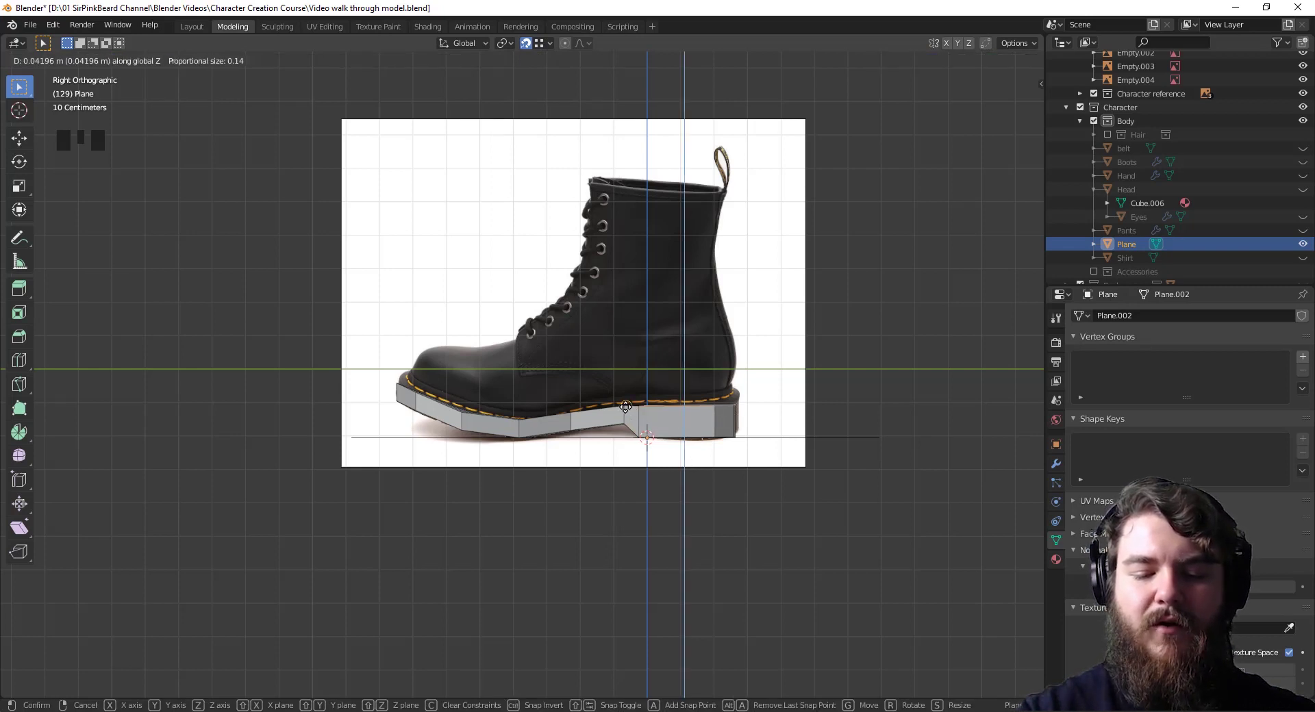
{"action": "left_click", "coordinate": [623, 406]}
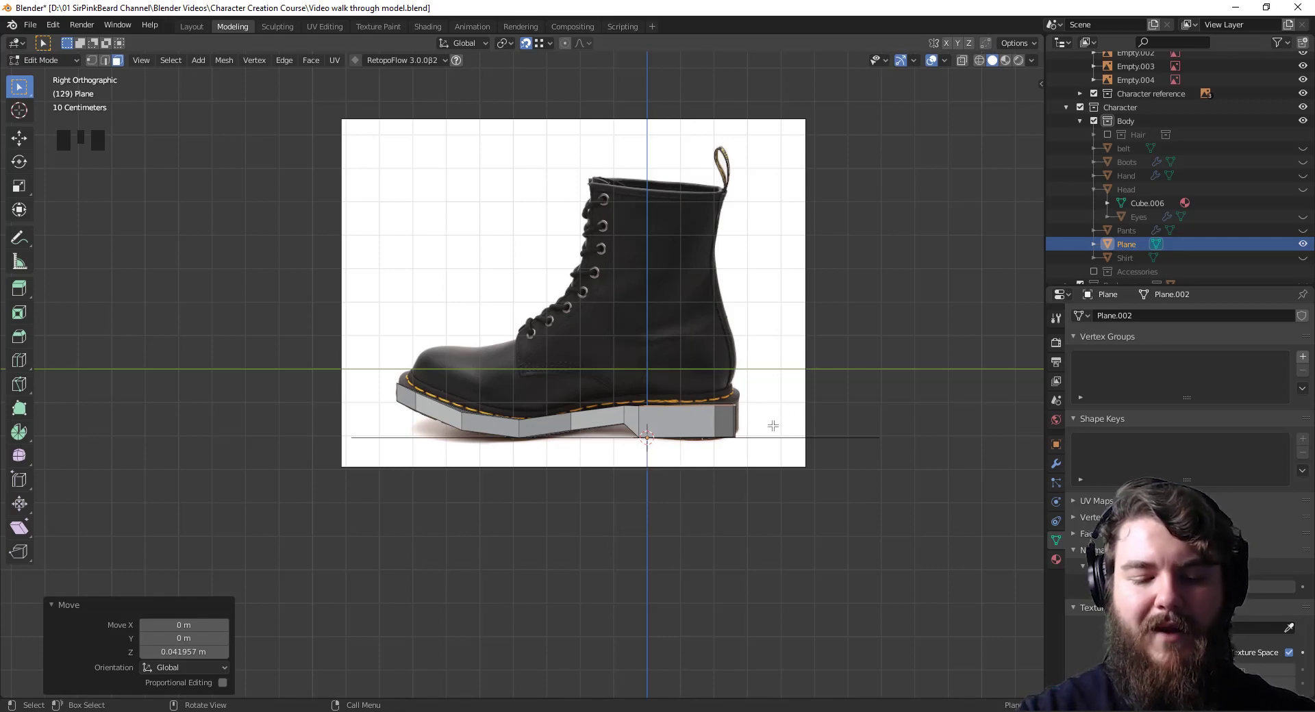
{"action": "middle_click_drag", "start_coordinate": [772, 426], "coordinate": [737, 542]}
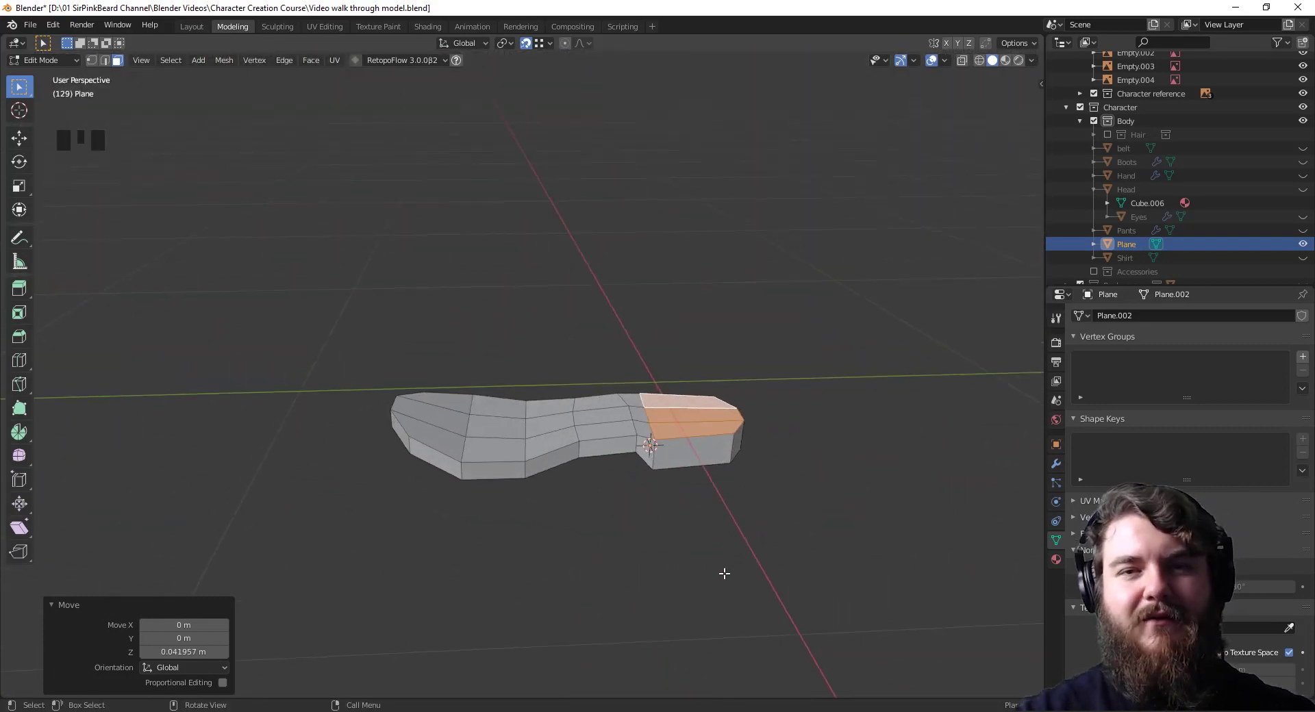
Turn off snapping and draw a freehand annotation at the toe in right view, marking where the upper meets the sole's lip
{"action": "key", "text": "KP_3"}
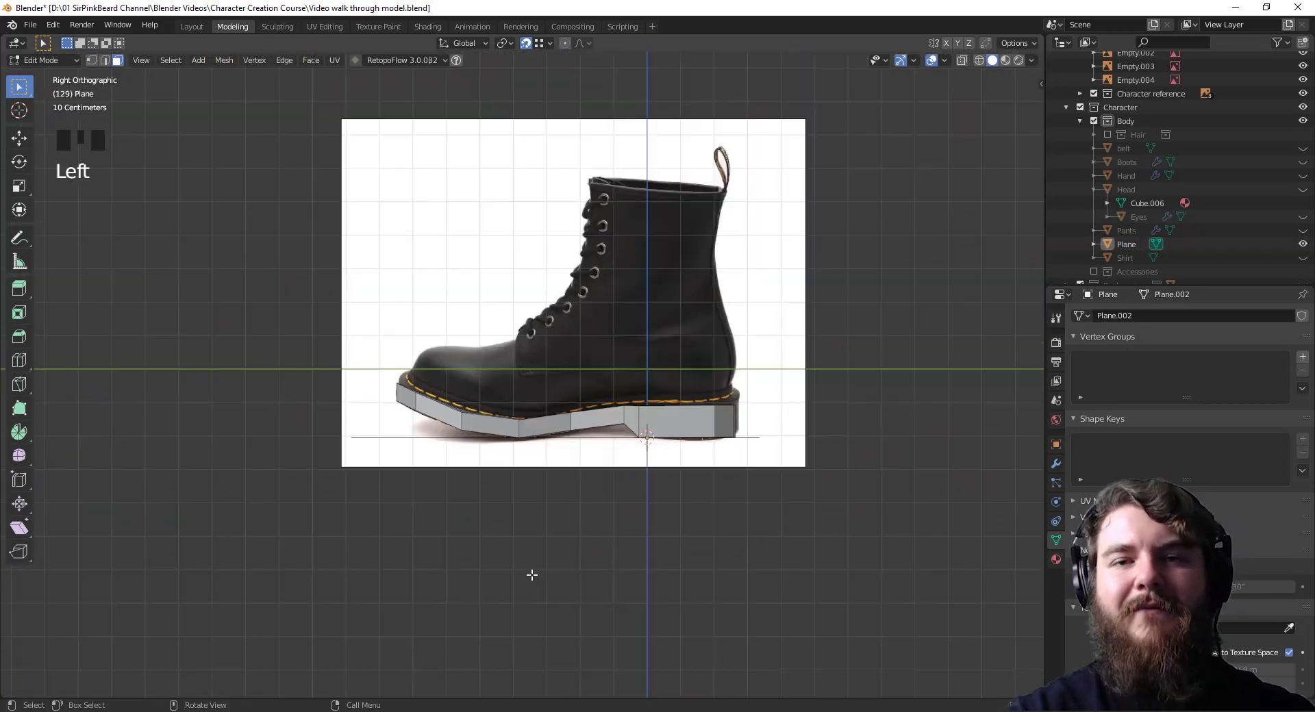
{"action": "left_click", "coordinate": [526, 43]}
{"action": "key", "text": "d"}
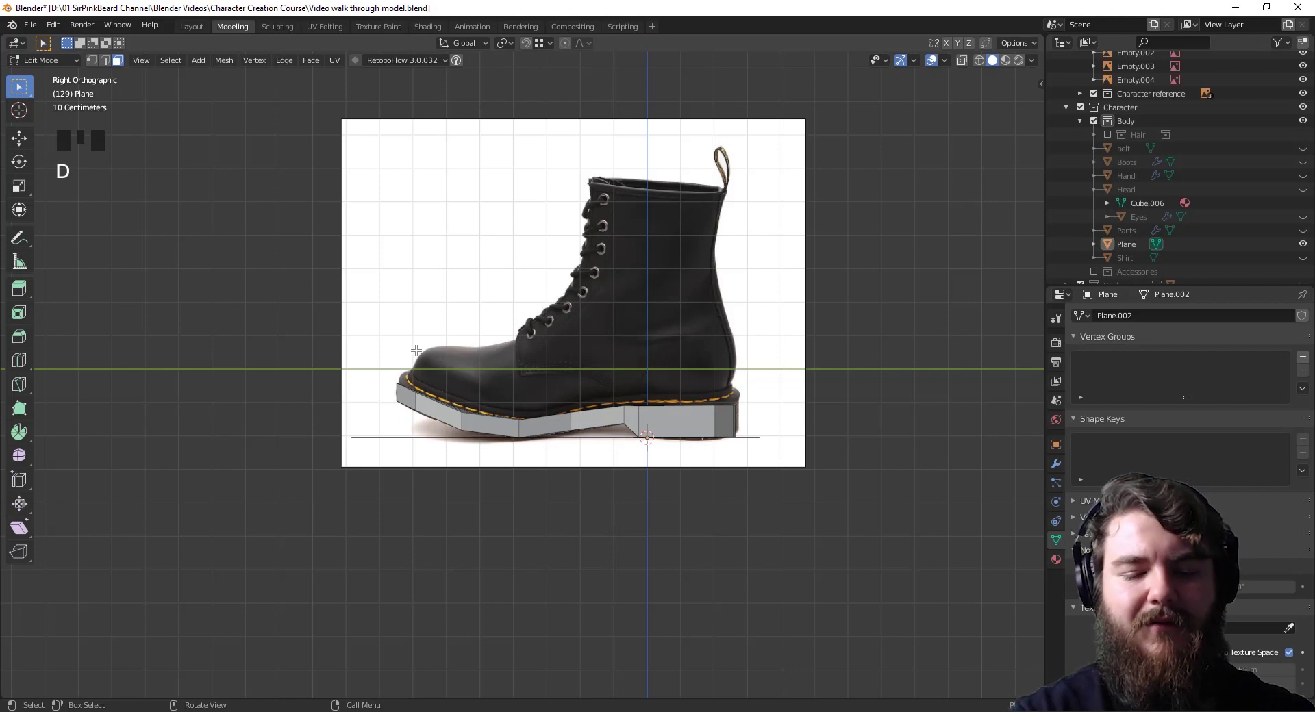
{"action": "mouse_move", "coordinate": [419, 350]}
{"action": "left_mouse_down"}
{"action": "mouse_move", "coordinate": [395, 366]}
{"action": "mouse_move", "coordinate": [376, 396]}
{"action": "mouse_move", "coordinate": [407, 369]}
{"action": "left_mouse_up"}
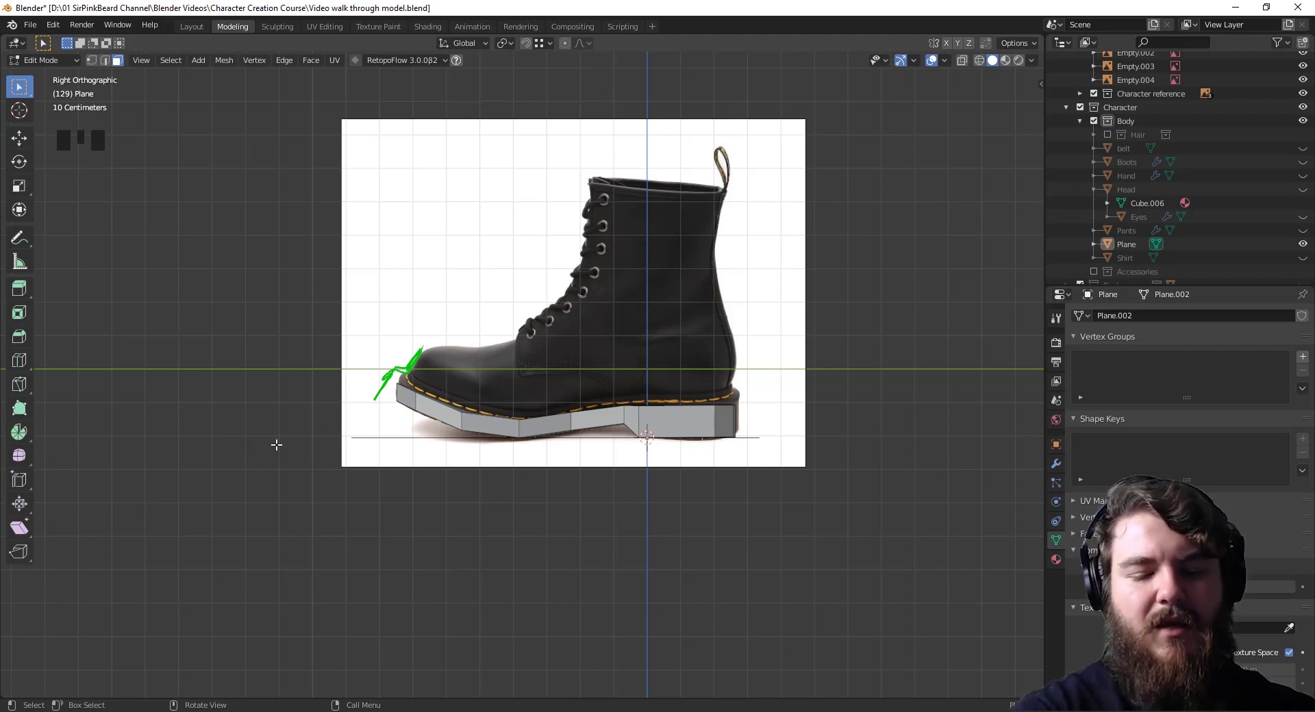
Inset all upper faces of the sole together by about 0.015 m
{"action": "middle_click_drag", "start_coordinate": [628, 426], "coordinate": [664, 387]}
{"action": "key", "text": "3"}
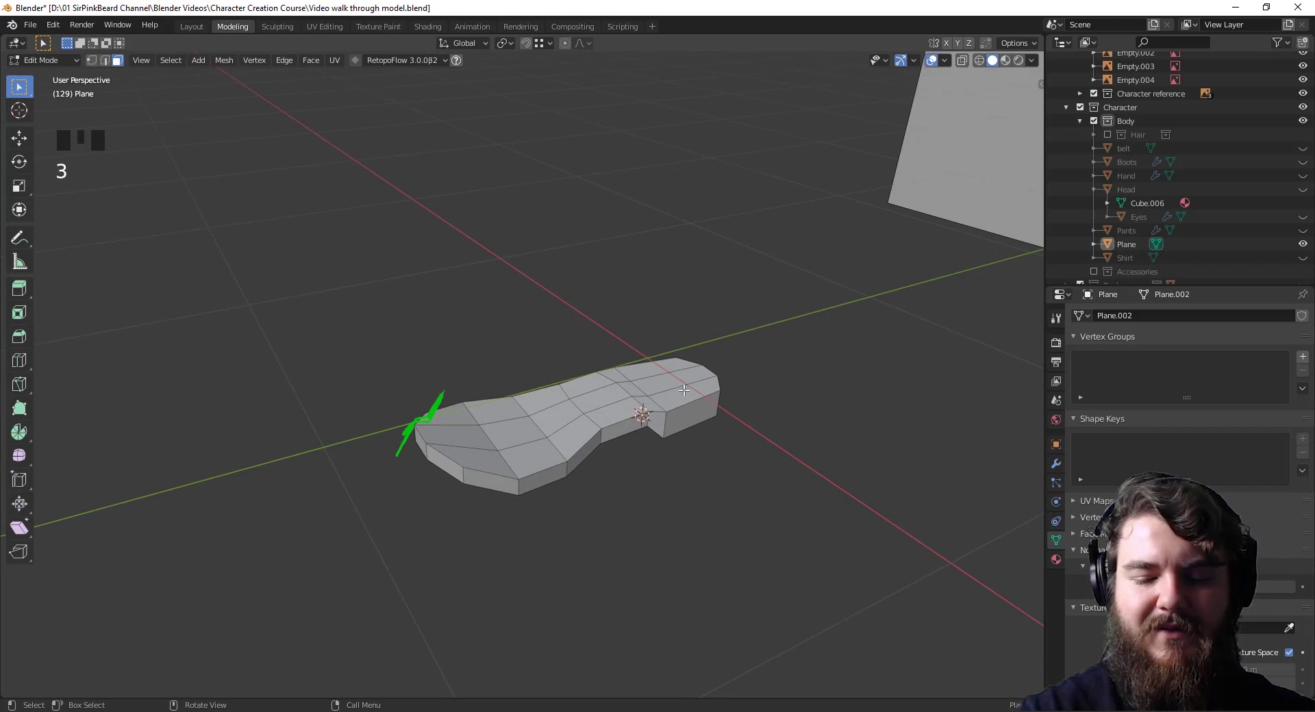
{"action": "left_click", "coordinate": [667, 382]}
{"action": "left_click", "coordinate": [678, 373], "text": "shift"}
{"action": "left_click", "coordinate": [654, 393], "text": "shift"}
{"action": "left_click", "coordinate": [640, 380], "text": "shift"}
{"action": "left_click", "coordinate": [631, 389], "text": "shift"}
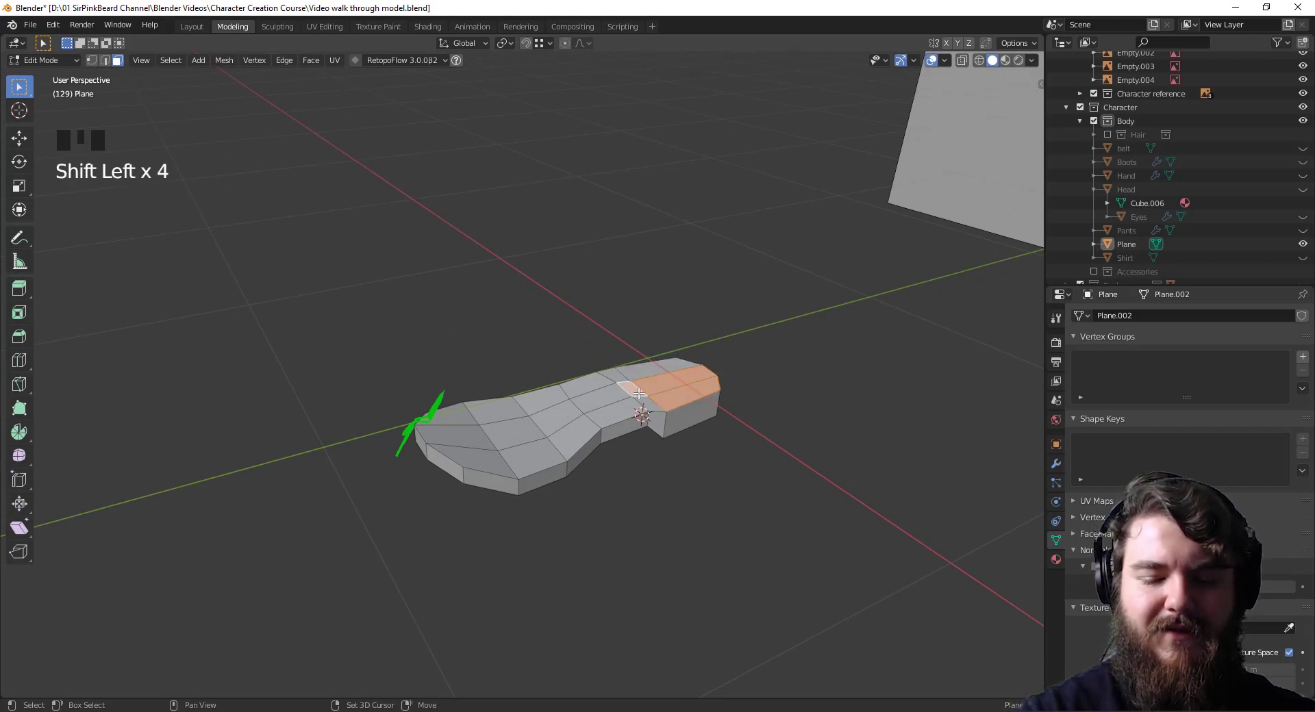
{"action": "key", "text": "c"}
{"action": "mouse_move", "coordinate": [632, 390]}
{"action": "left_mouse_down"}
{"action": "mouse_move", "coordinate": [575, 383]}
{"action": "mouse_move", "coordinate": [535, 430]}
{"action": "mouse_move", "coordinate": [489, 440]}
{"action": "mouse_move", "coordinate": [520, 445]}
{"action": "left_mouse_up"}
{"action": "right_click", "coordinate": [534, 439]}
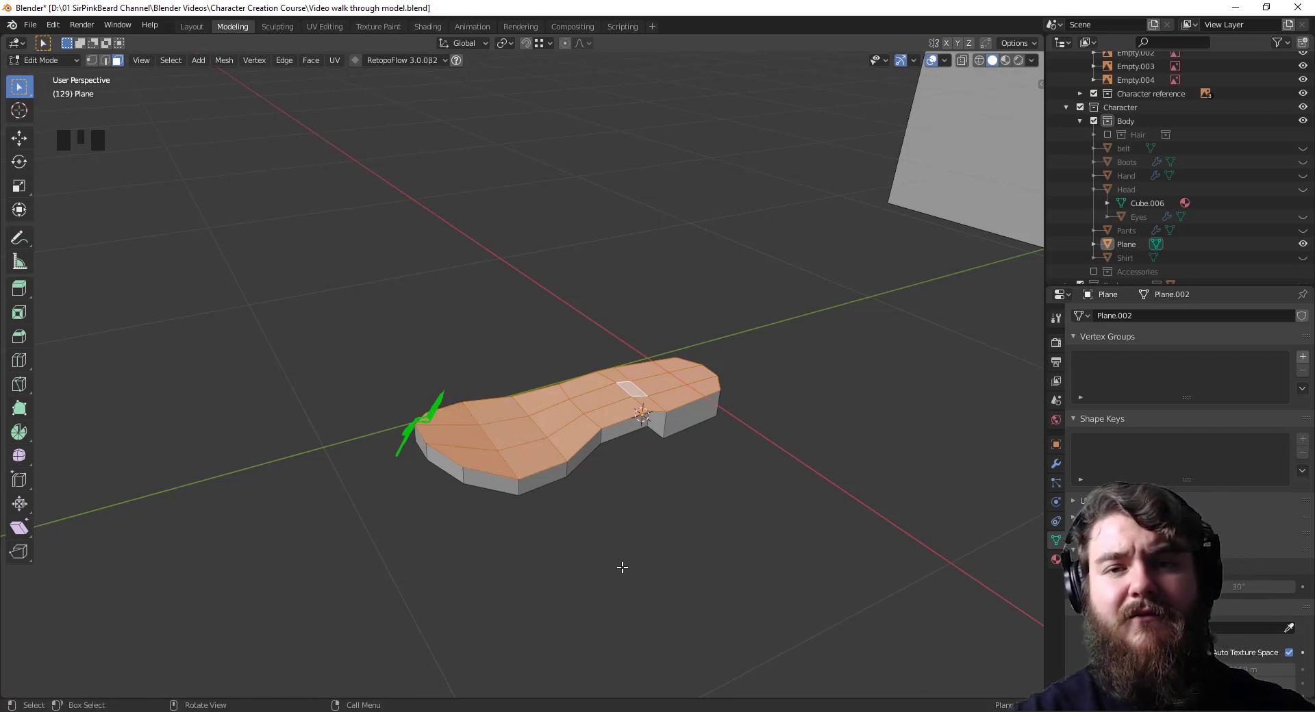
{"action": "middle_click_drag", "start_coordinate": [781, 522], "coordinate": [842, 518]}
{"action": "key", "text": "i"}
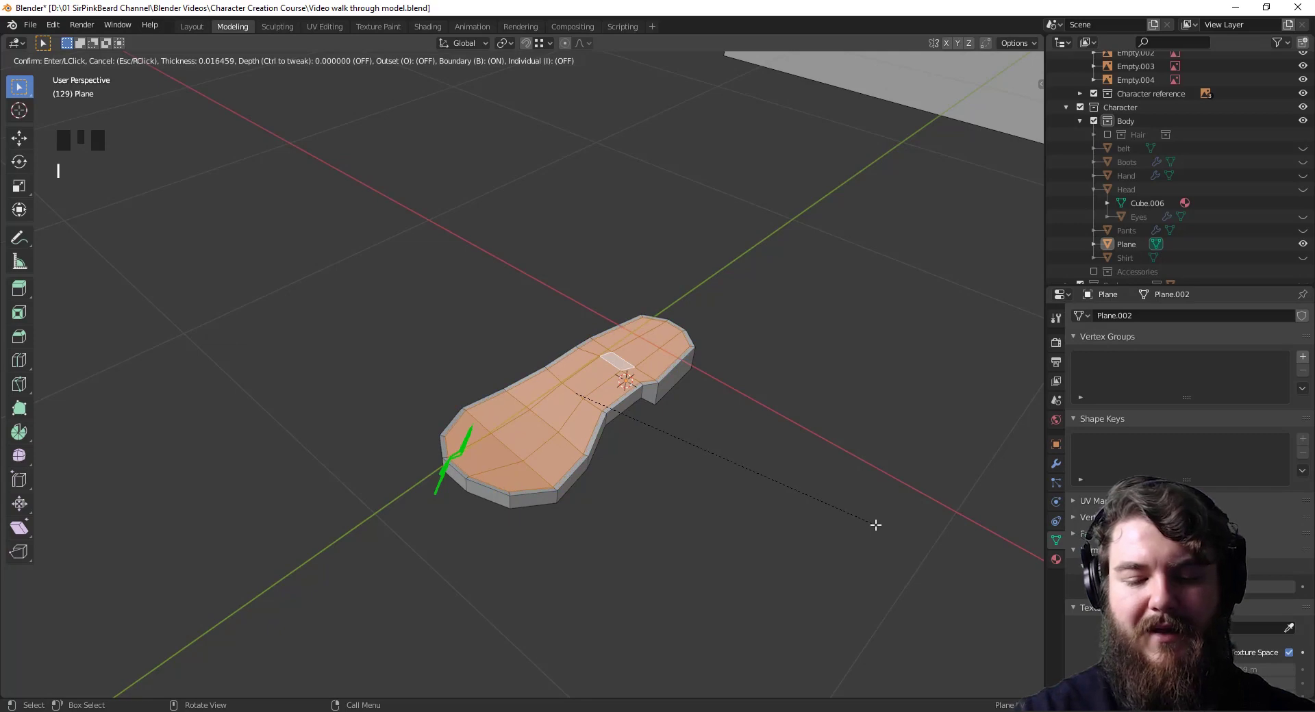
{"action": "left_click", "coordinate": [875, 522]}
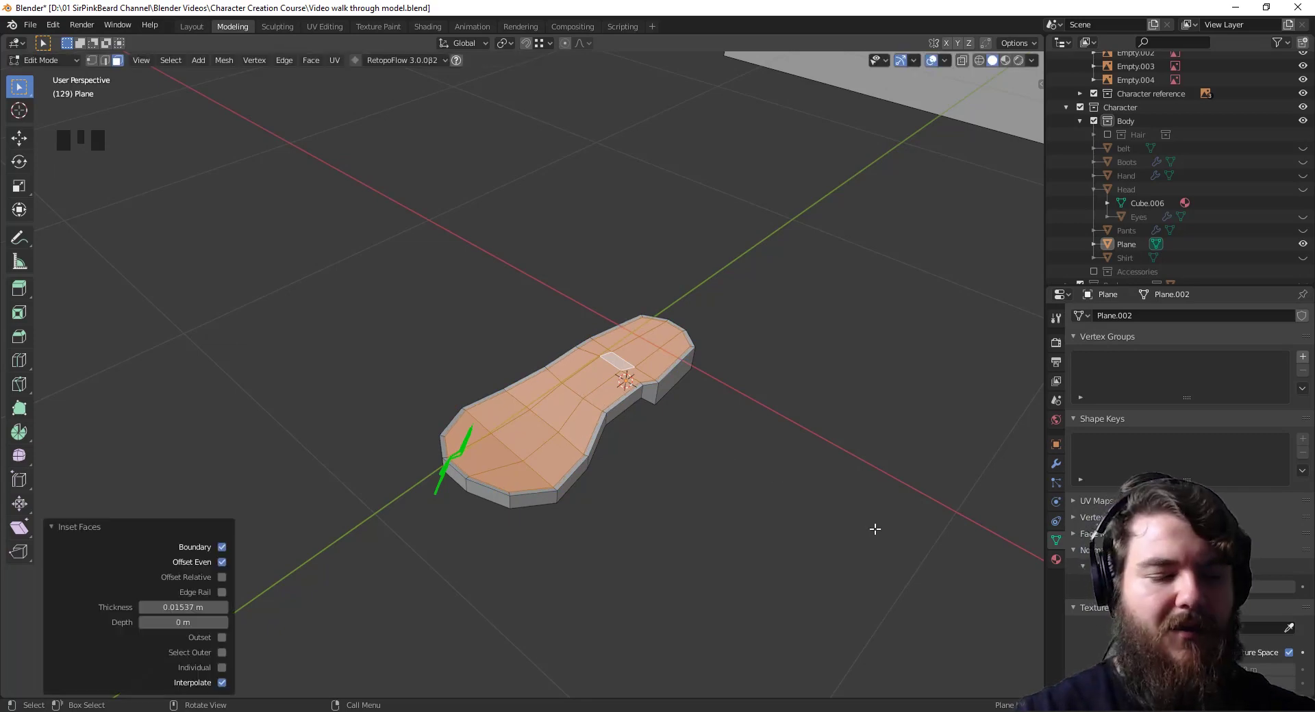
Extrude the inset upper faces about 0.027 m along their normal, up to the boot's stitching line in the side reference
{"action": "key", "text": "KP_3"}
{"action": "key", "text": "e"}
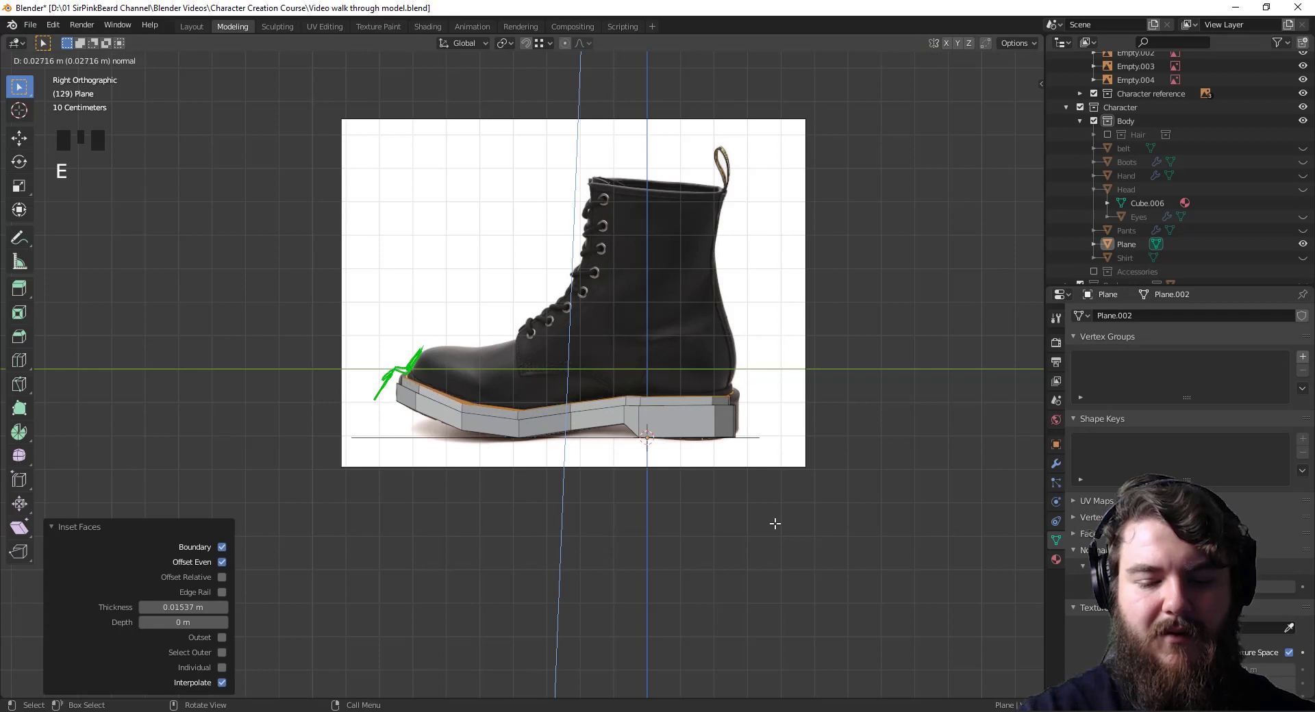
{"action": "left_click", "coordinate": [774, 525]}
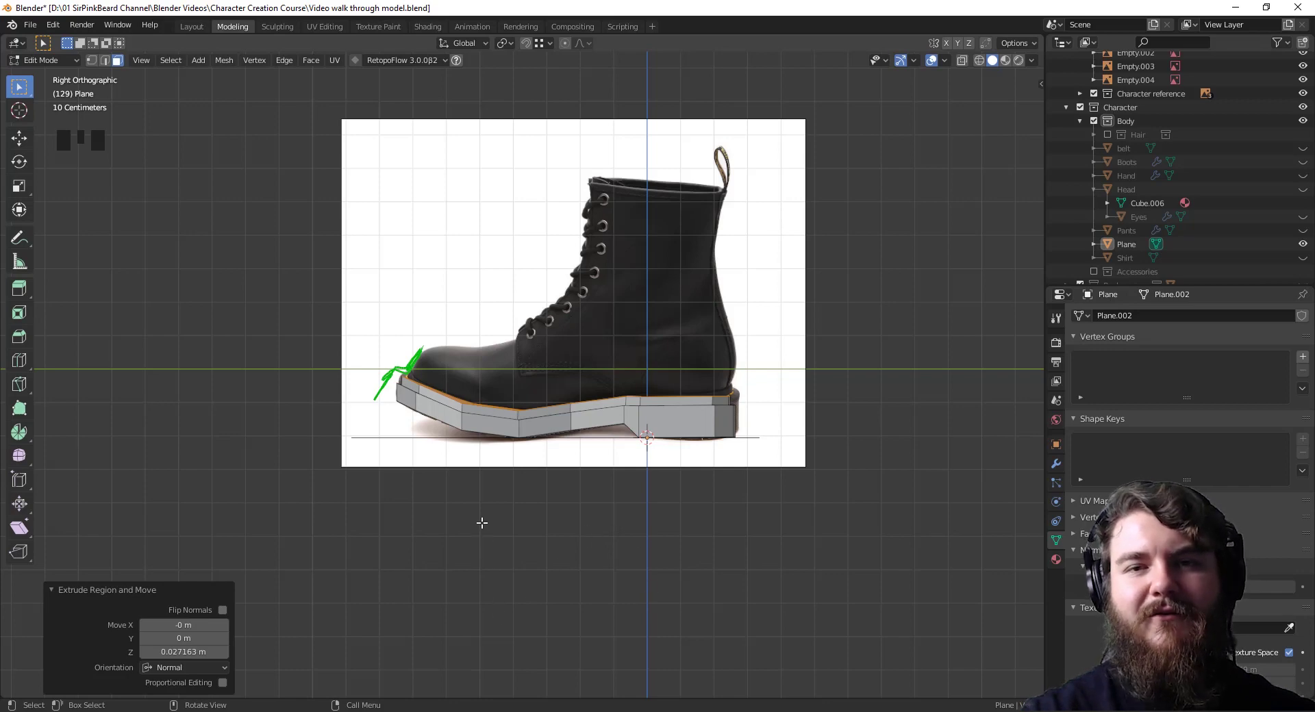
With X-ray on, move the front toe vertices of the raised lip about 0.015 m in Y and 0.003 m in Z to match the reference
{"action": "scroll", "coordinate": [708, 388], "scroll_direction": "up", "scroll_amount": 2}
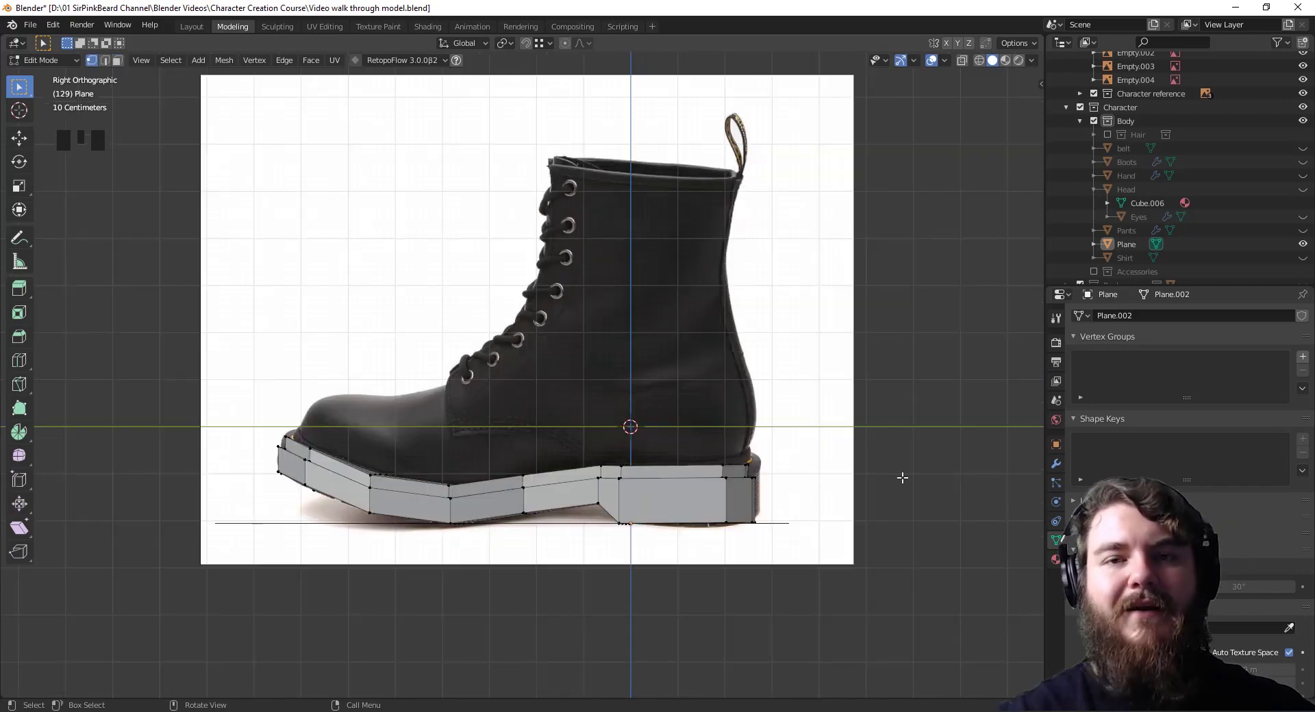
{"action": "key", "text": "1"}
{"action": "left_click", "coordinate": [958, 109]}
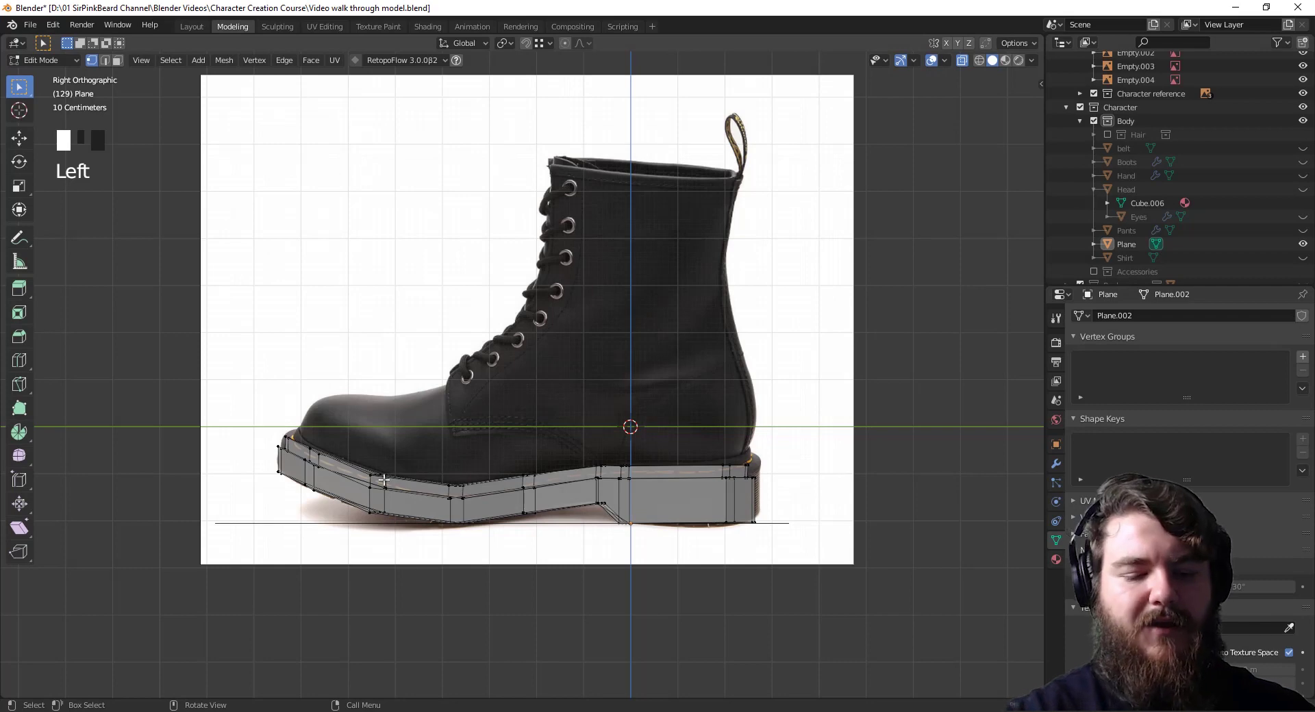
{"action": "left_click", "coordinate": [288, 436]}
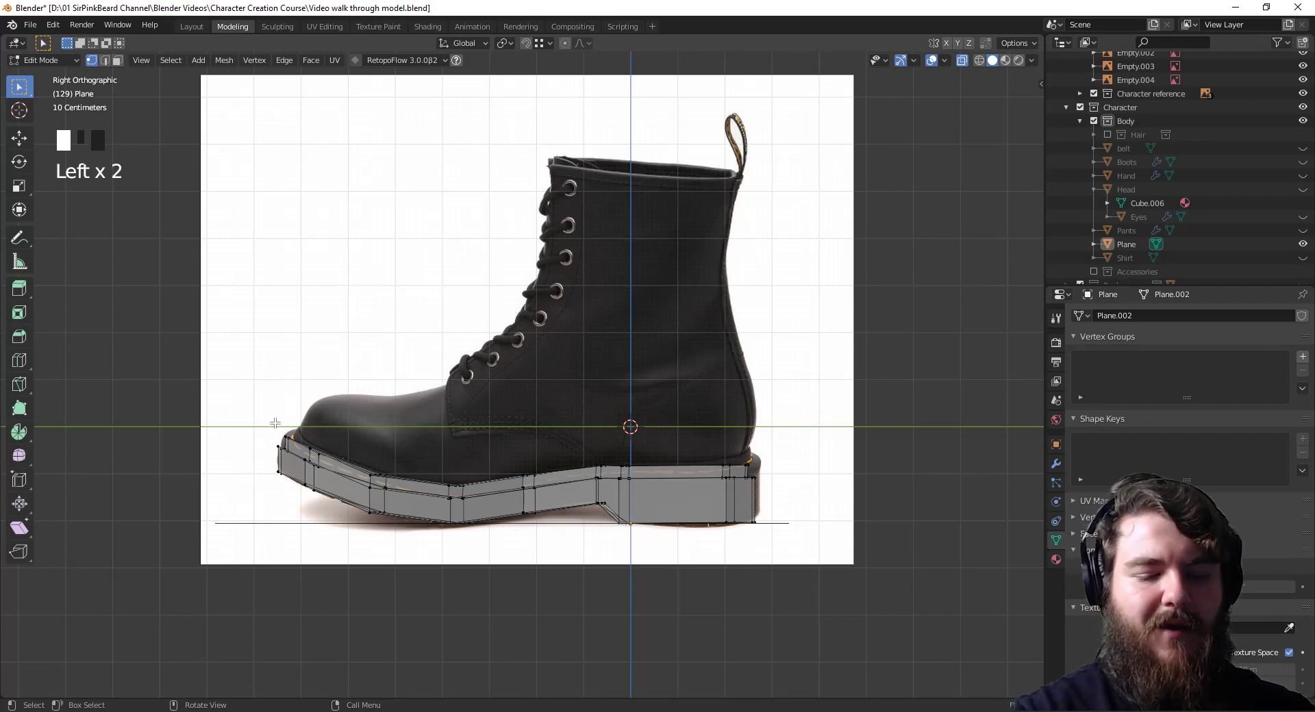
{"action": "key", "text": "g"}
{"action": "left_click", "coordinate": [312, 447]}
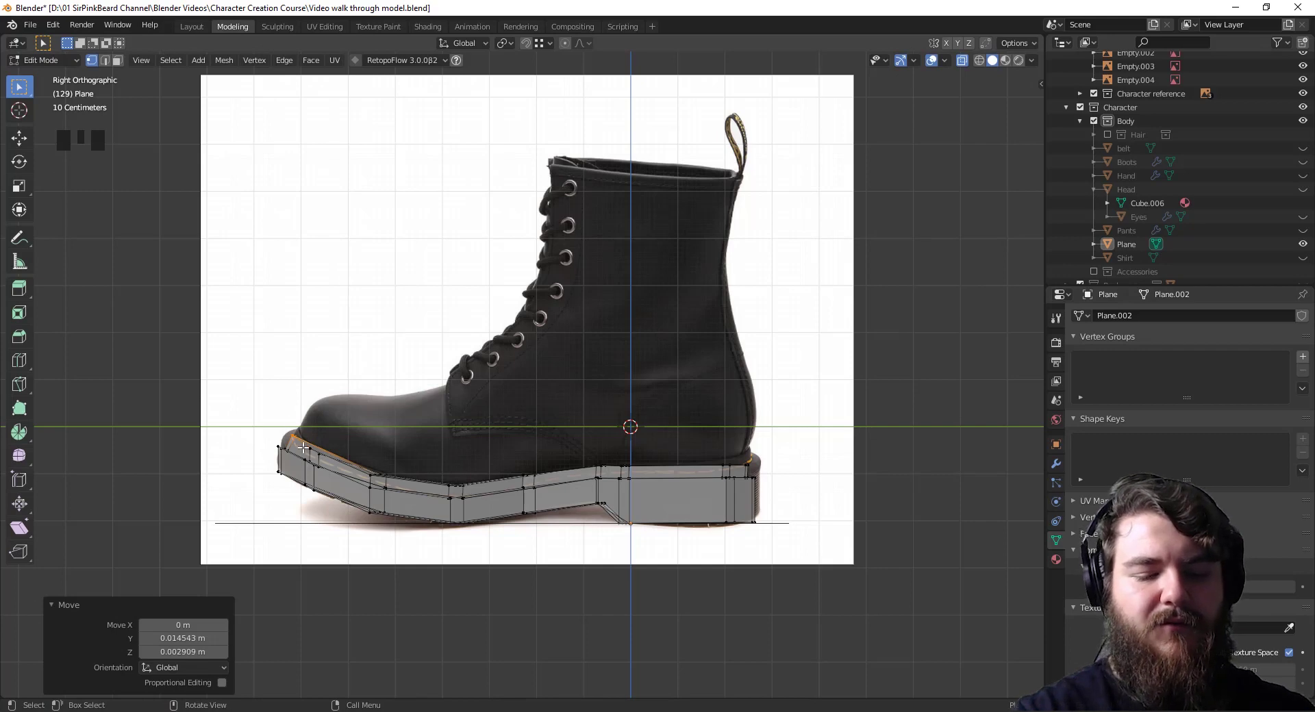
Extrude the front toe edge in four segments over the toe cap and vamp, following the reference profile to the base of the laces
{"action": "key", "text": "e"}
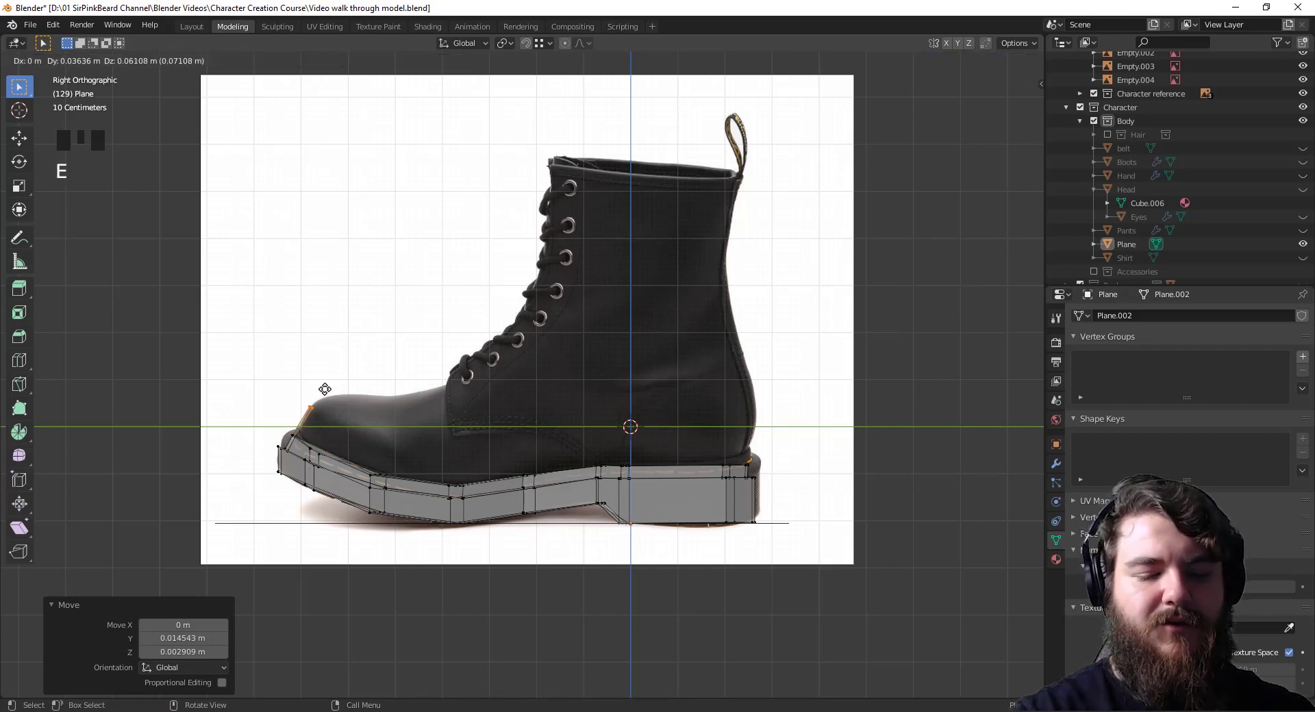
{"action": "left_click", "coordinate": [327, 384]}
{"action": "key", "text": "e"}
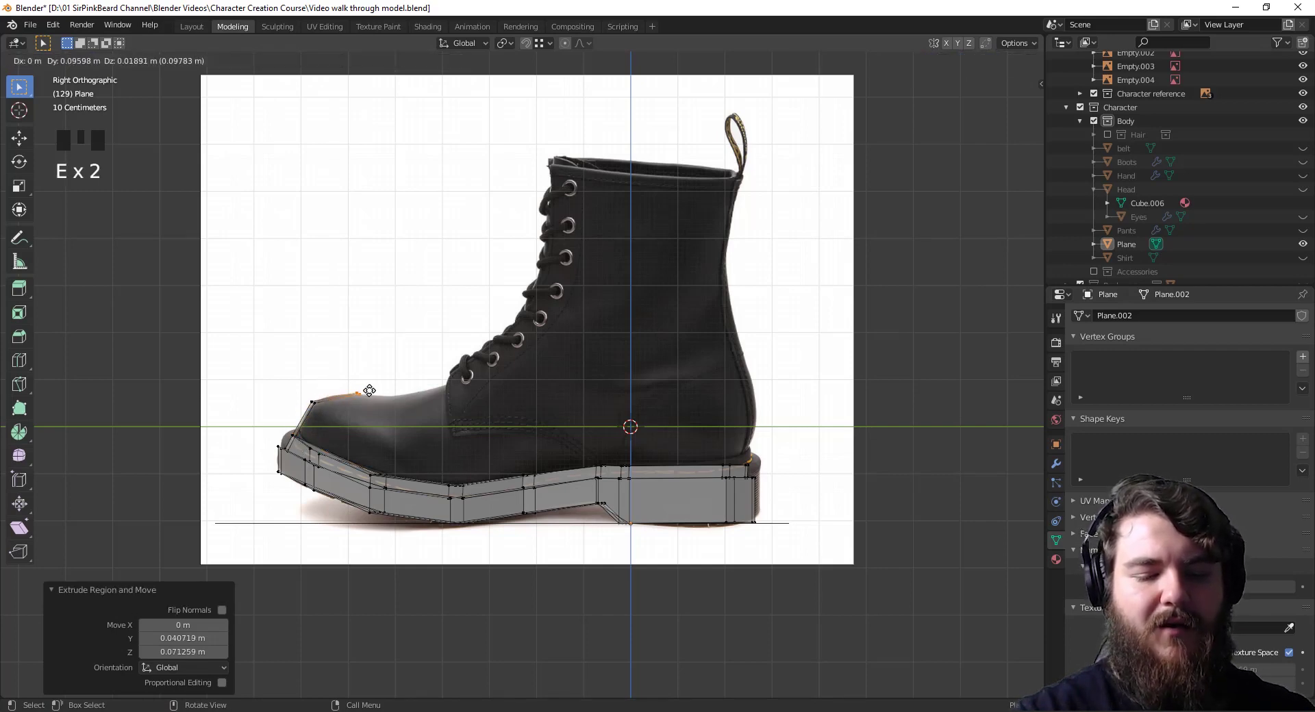
{"action": "left_click", "coordinate": [375, 391]}
{"action": "key", "text": "e"}
{"action": "left_click", "coordinate": [426, 395]}
{"action": "key", "text": "e"}
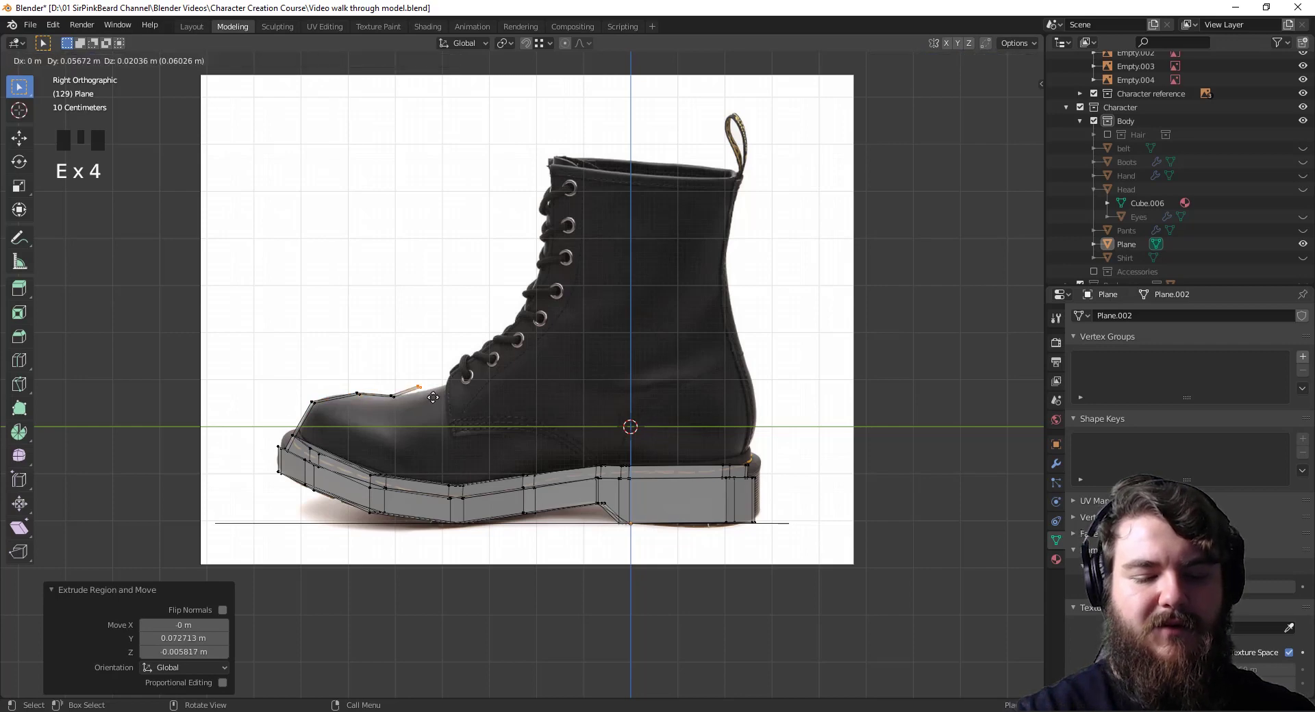
{"action": "left_click", "coordinate": [460, 396]}
Extrude the profile strip in three more segments along the lace line, ending at the front of the boot's collar
{"action": "key", "text": "e"}
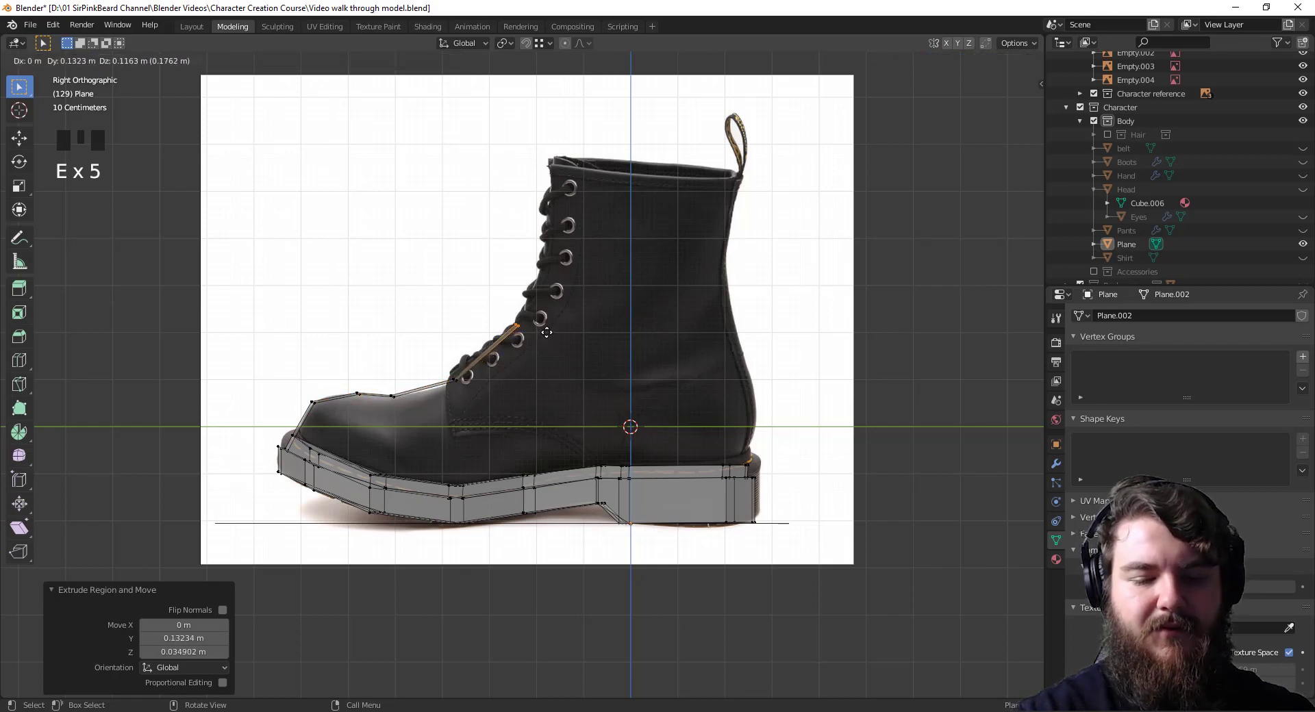
{"action": "left_click", "coordinate": [547, 329]}
{"action": "key", "text": "e"}
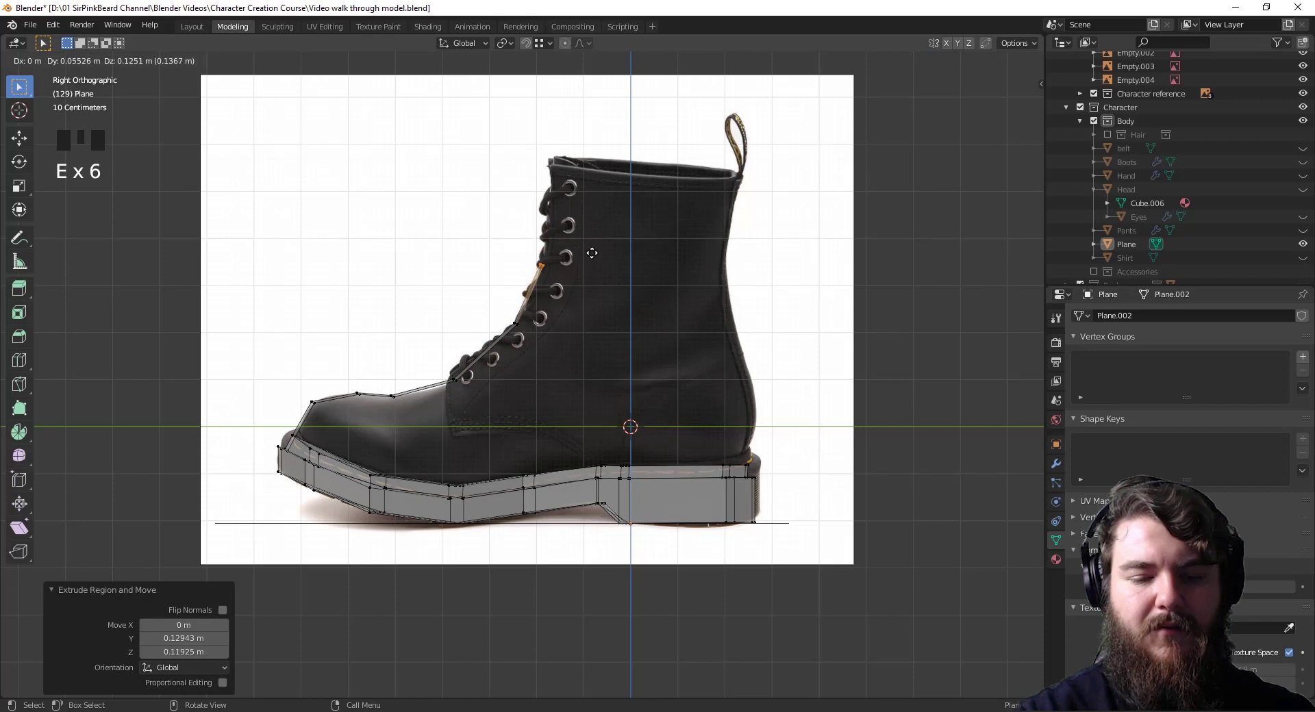
{"action": "left_click", "coordinate": [589, 261]}
{"action": "key", "text": "e"}
{"action": "left_click", "coordinate": [591, 156]}
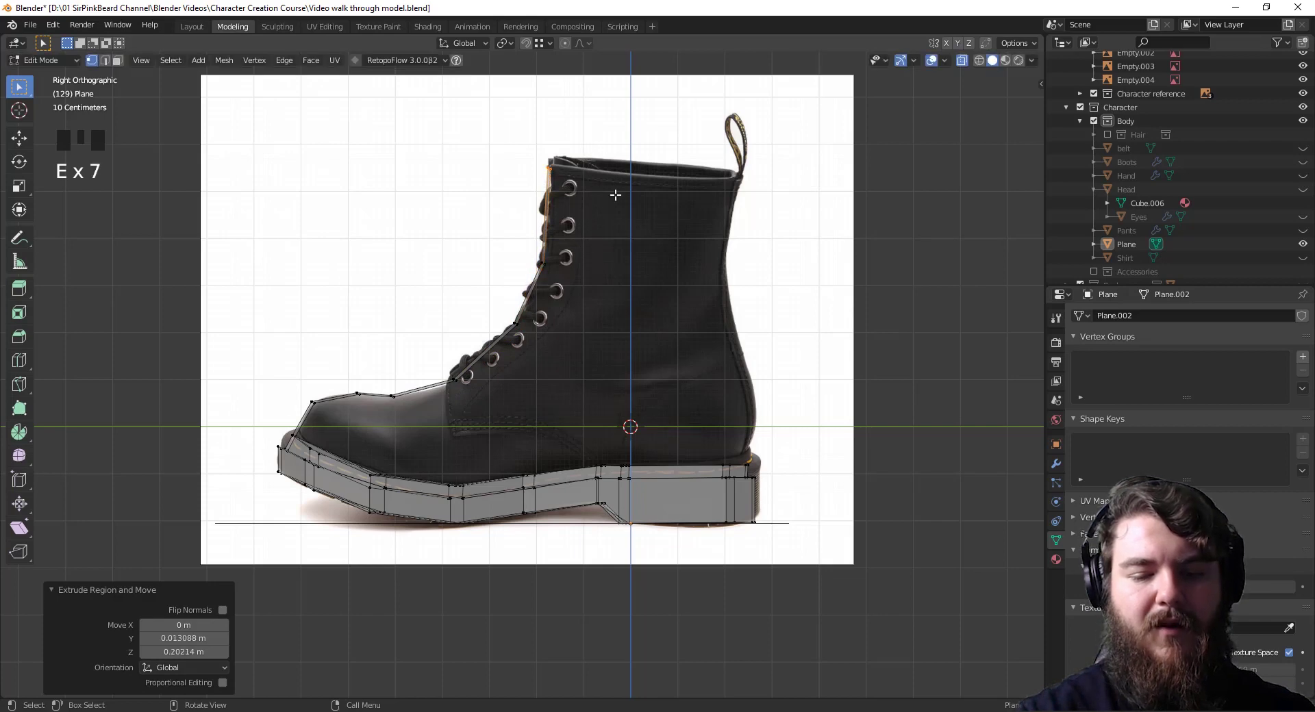
Extrude the rear heel edge upward in two segments about 0.108 m and 0.115 m high, following the heel curve in right view
{"action": "middle_click_drag", "start_coordinate": [787, 466], "coordinate": [743, 524]}
{"action": "key", "text": "2"}
{"action": "left_click", "coordinate": [743, 524]}
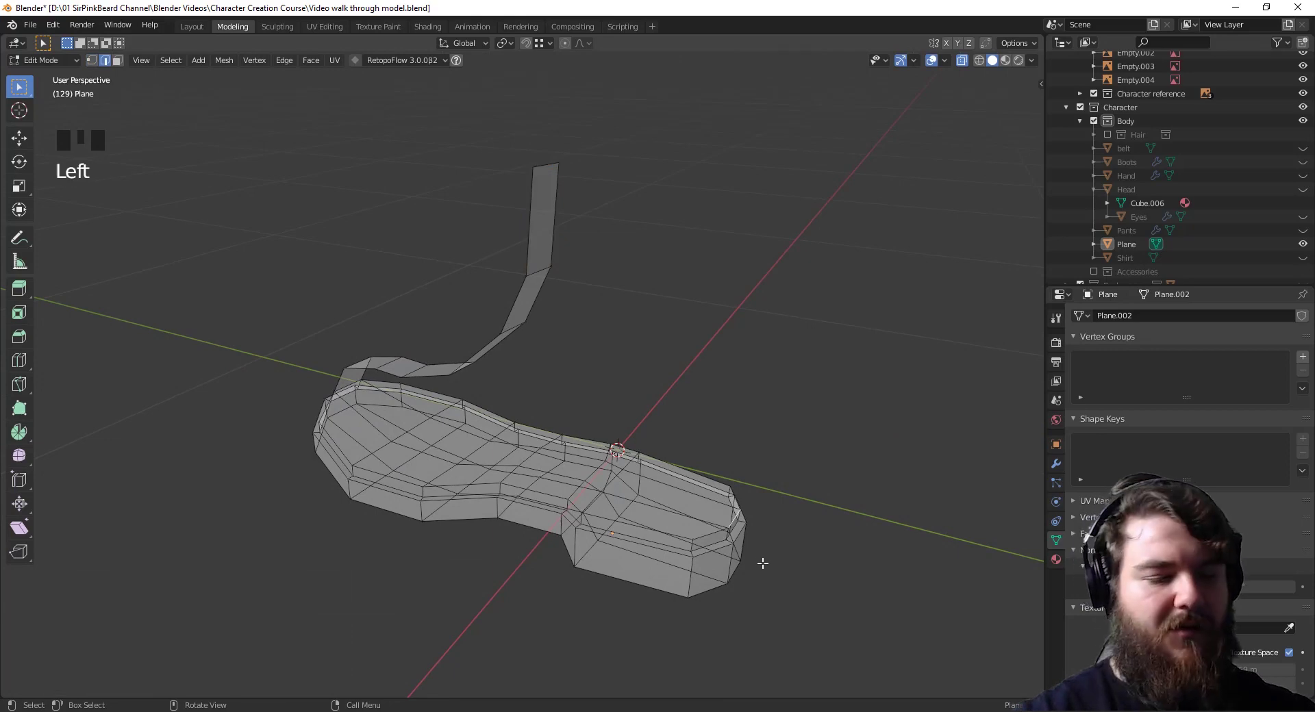
{"action": "key", "text": "KP_3"}
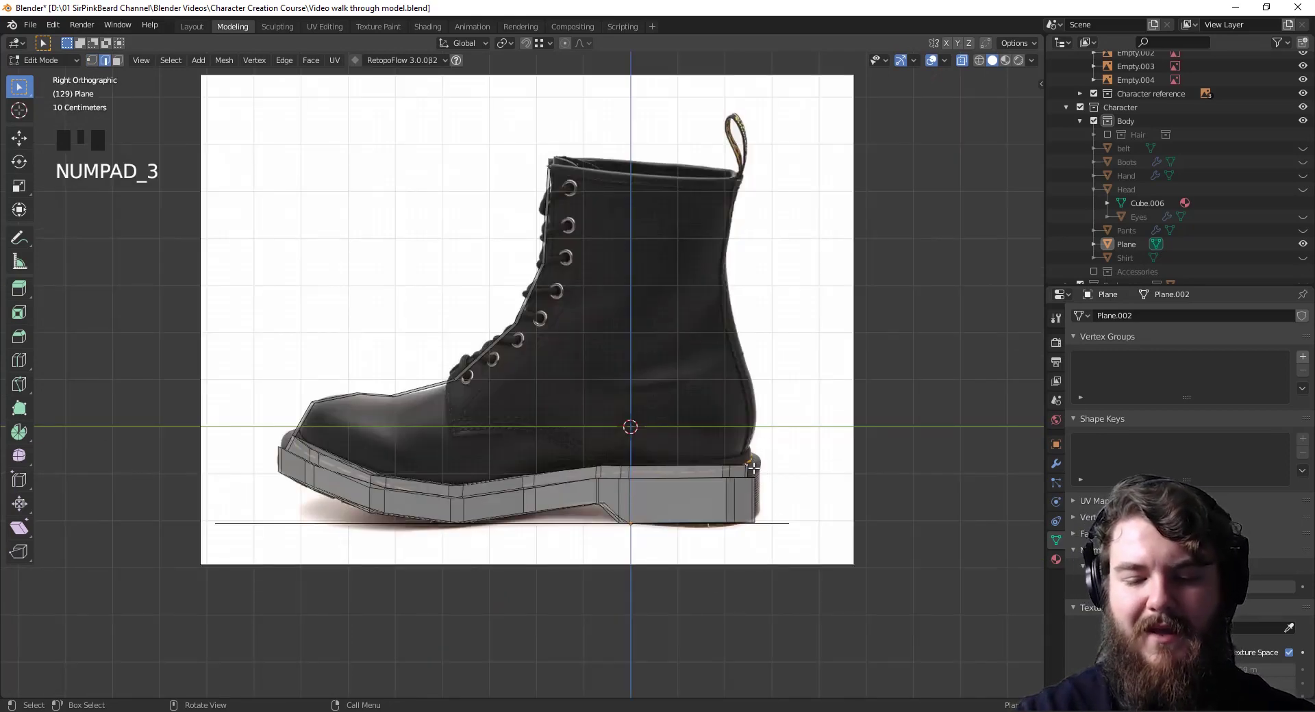
{"action": "key", "text": "e"}
{"action": "left_click", "coordinate": [763, 411]}
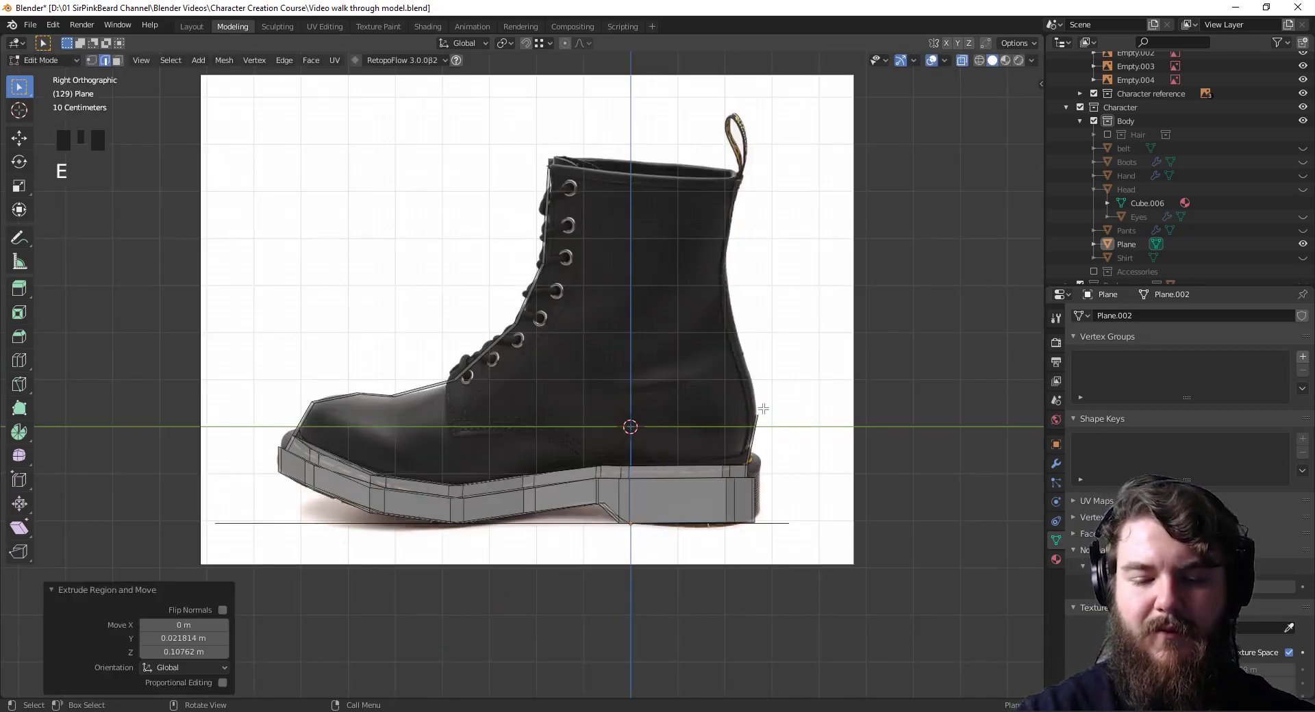
{"action": "key", "text": "e"}
{"action": "left_click", "coordinate": [757, 339]}
Extrude the heel strip in three more segments of roughly 0.13 m each, following the boot's back up to the collar
{"action": "key", "text": "e"}
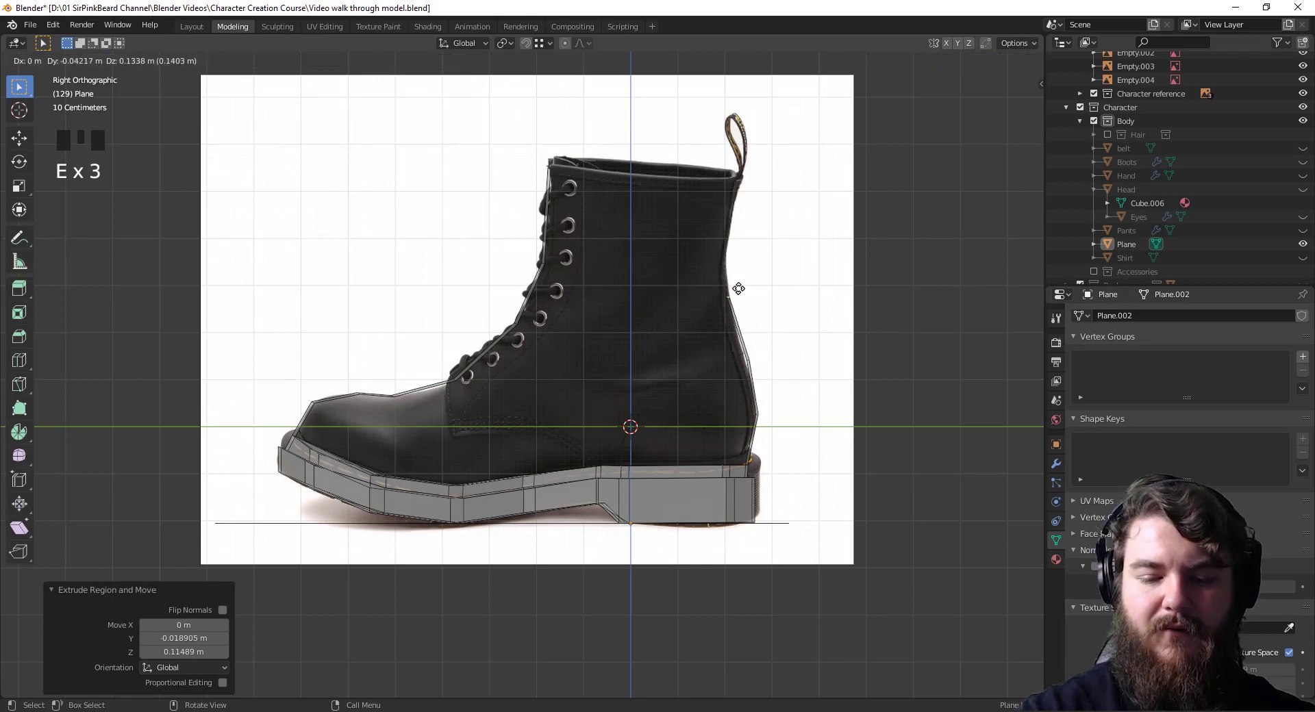
{"action": "left_click", "coordinate": [736, 284]}
{"action": "key", "text": "e"}
{"action": "left_click", "coordinate": [734, 213]}
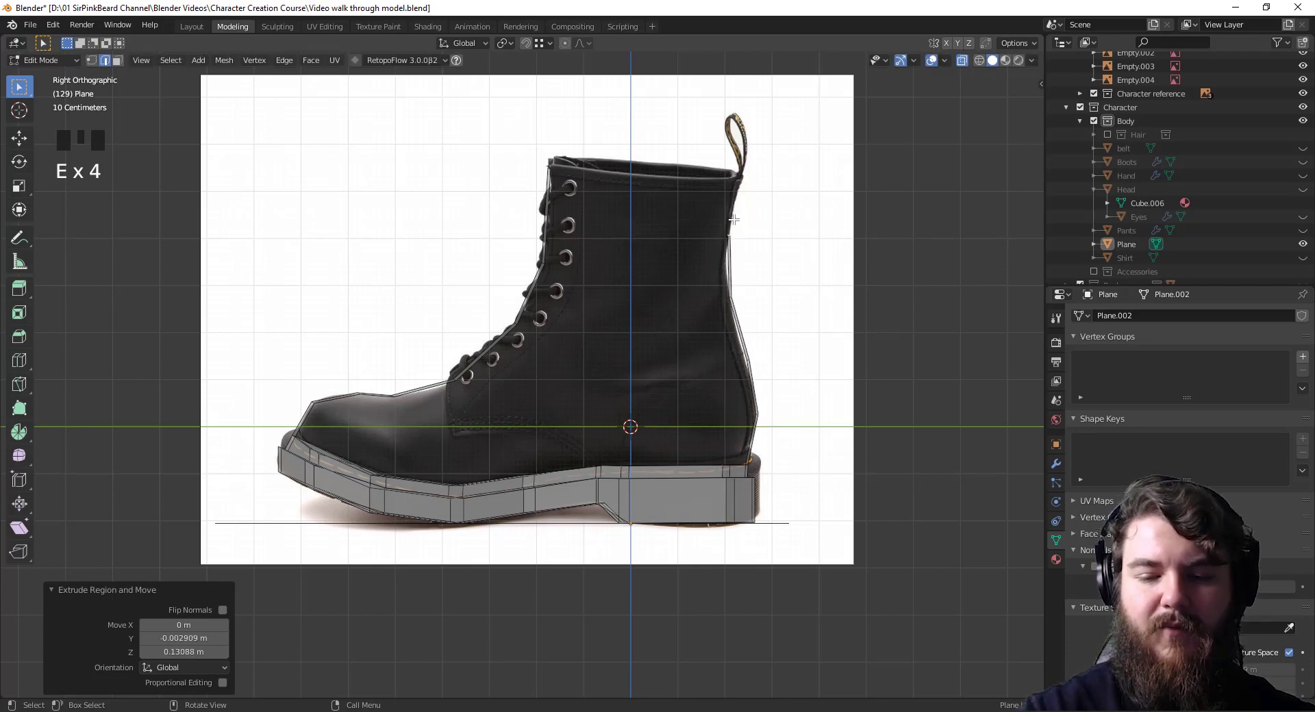
{"action": "key", "text": "e"}
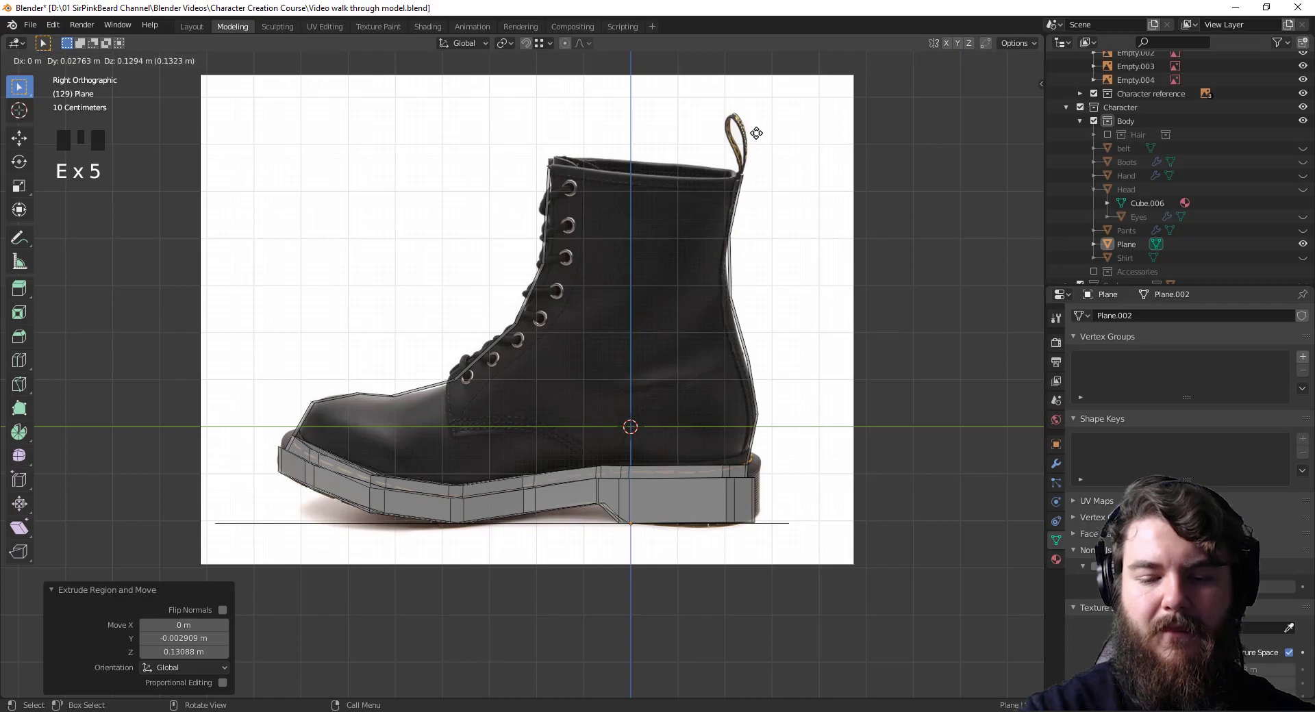
{"action": "left_click", "coordinate": [756, 132]}
With X-ray off, draw annotations in right view: a sweeping toe-to-heel curve, two vertical toe marks and a horizontal ankle line
{"action": "middle_click_drag", "start_coordinate": [747, 236], "coordinate": [841, 658]}
{"action": "key", "text": "3"}
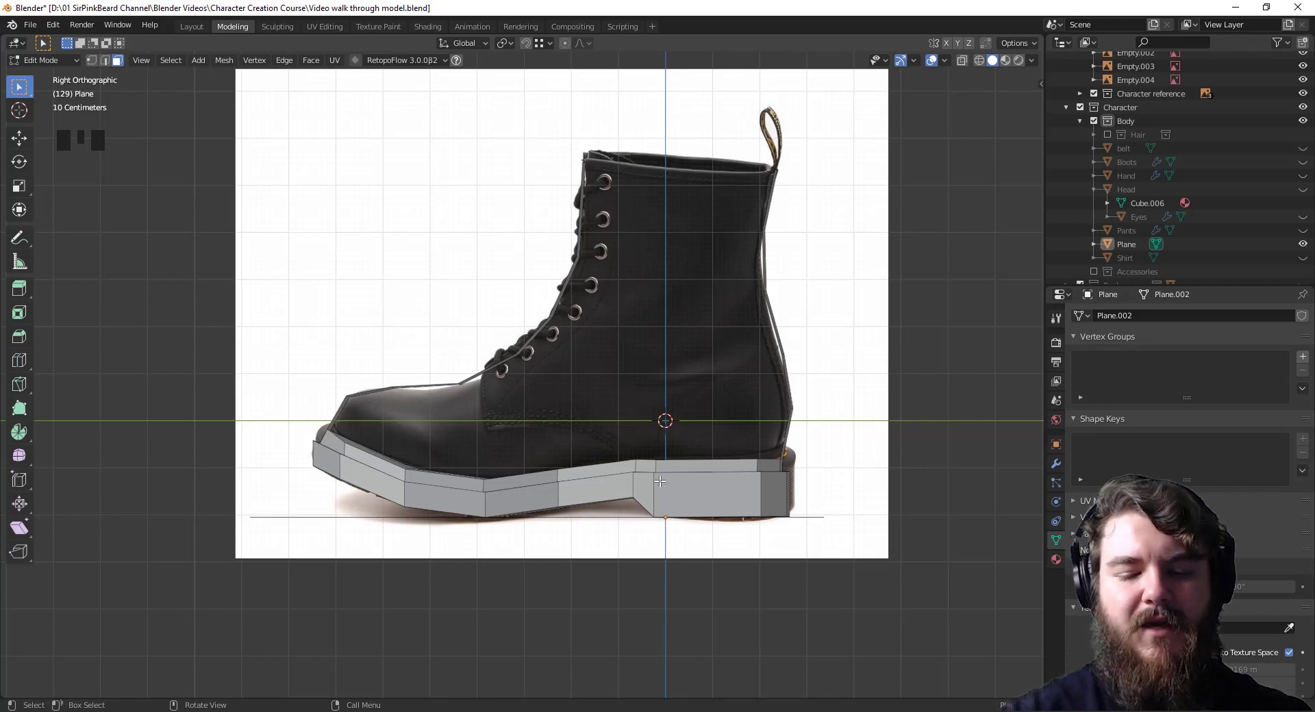
{"action": "mouse_move", "coordinate": [327, 401]}
{"action": "left_mouse_down"}
{"action": "mouse_move", "coordinate": [548, 442]}
{"action": "mouse_move", "coordinate": [815, 417]}
{"action": "mouse_move", "coordinate": [479, 442]}
{"action": "mouse_move", "coordinate": [316, 394]}
{"action": "left_mouse_up"}
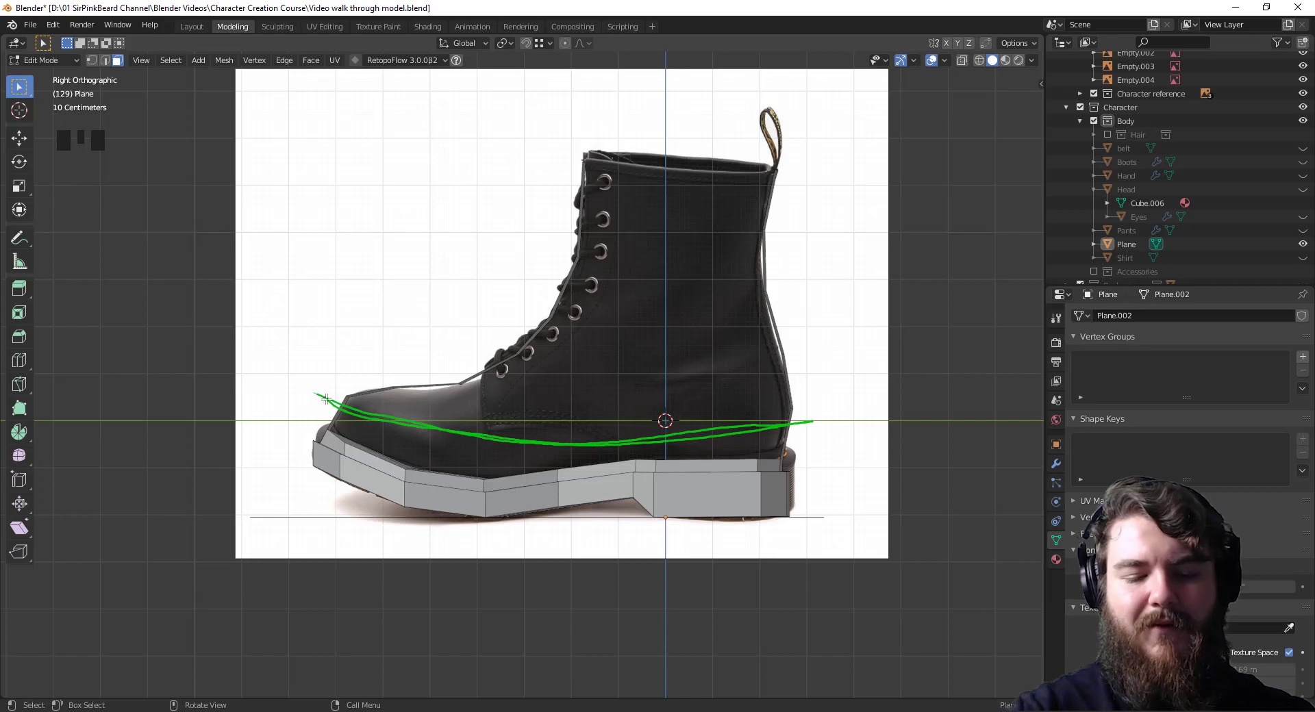
{"action": "left_click_drag", "start_coordinate": [378, 368], "coordinate": [375, 472]}
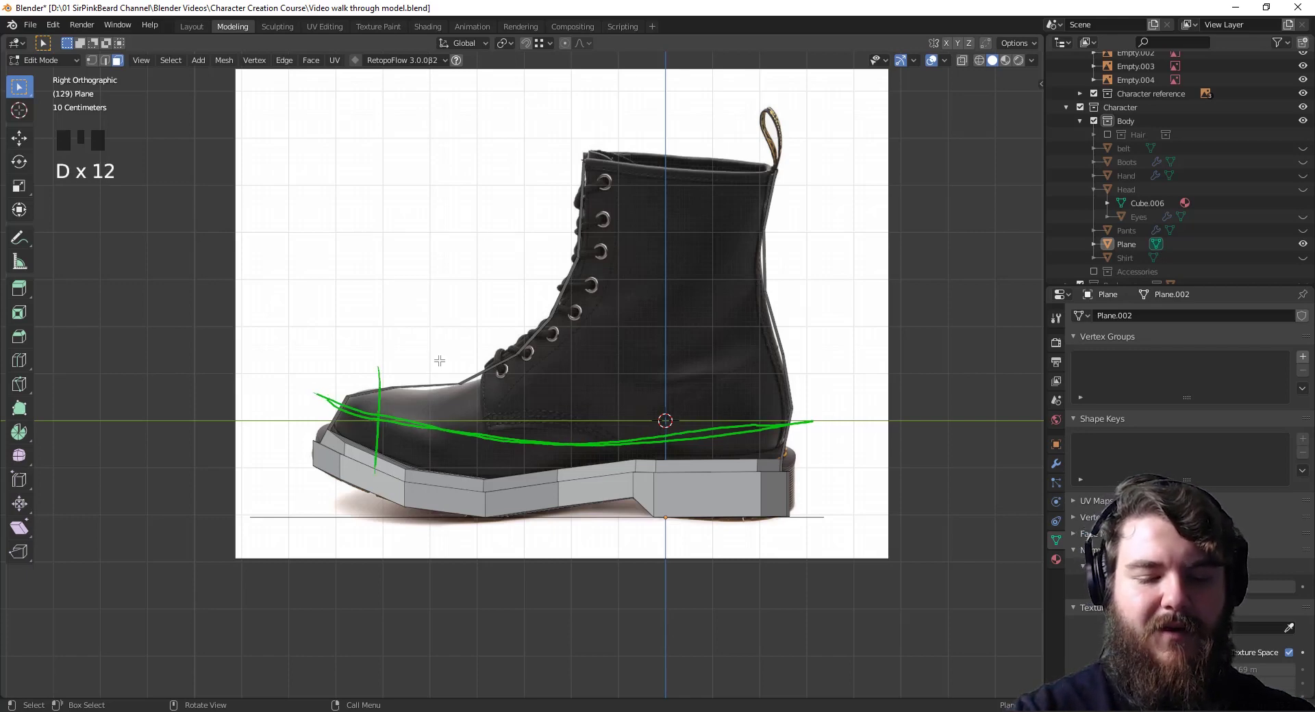
{"action": "left_click_drag", "start_coordinate": [439, 360], "coordinate": [436, 502]}
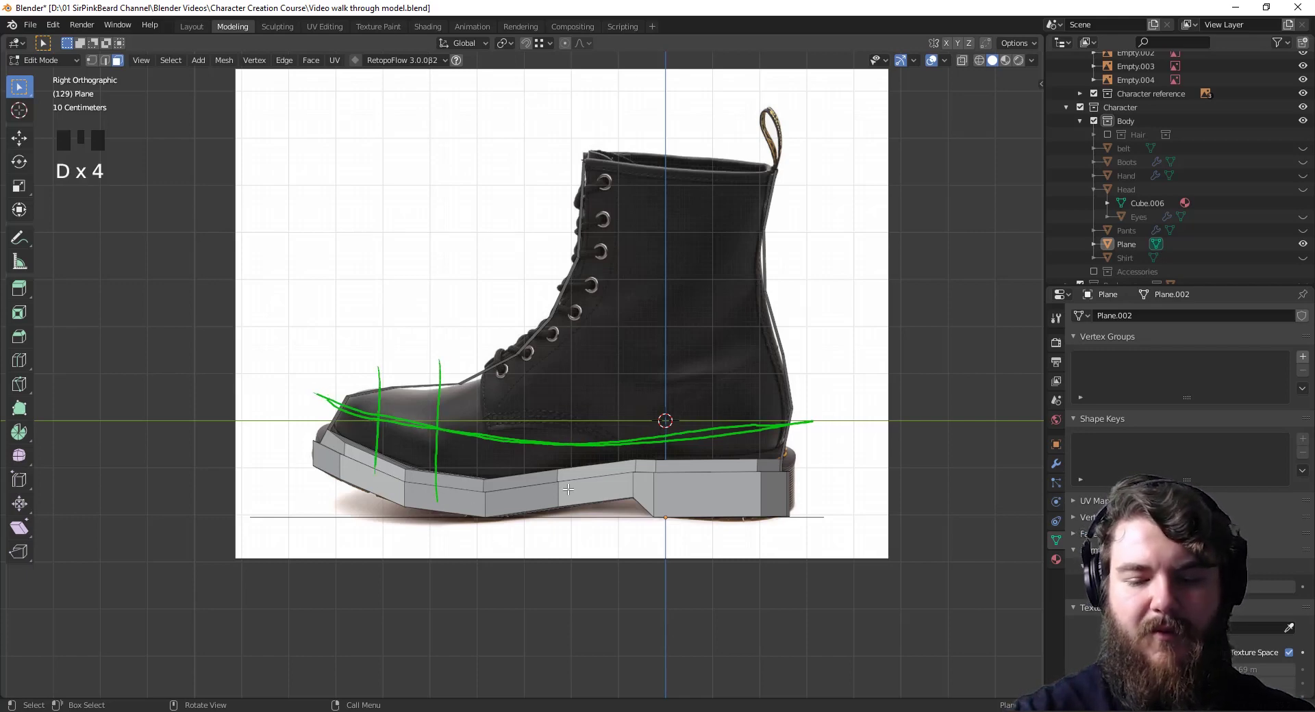
{"action": "left_click_drag", "start_coordinate": [819, 378], "coordinate": [481, 363]}
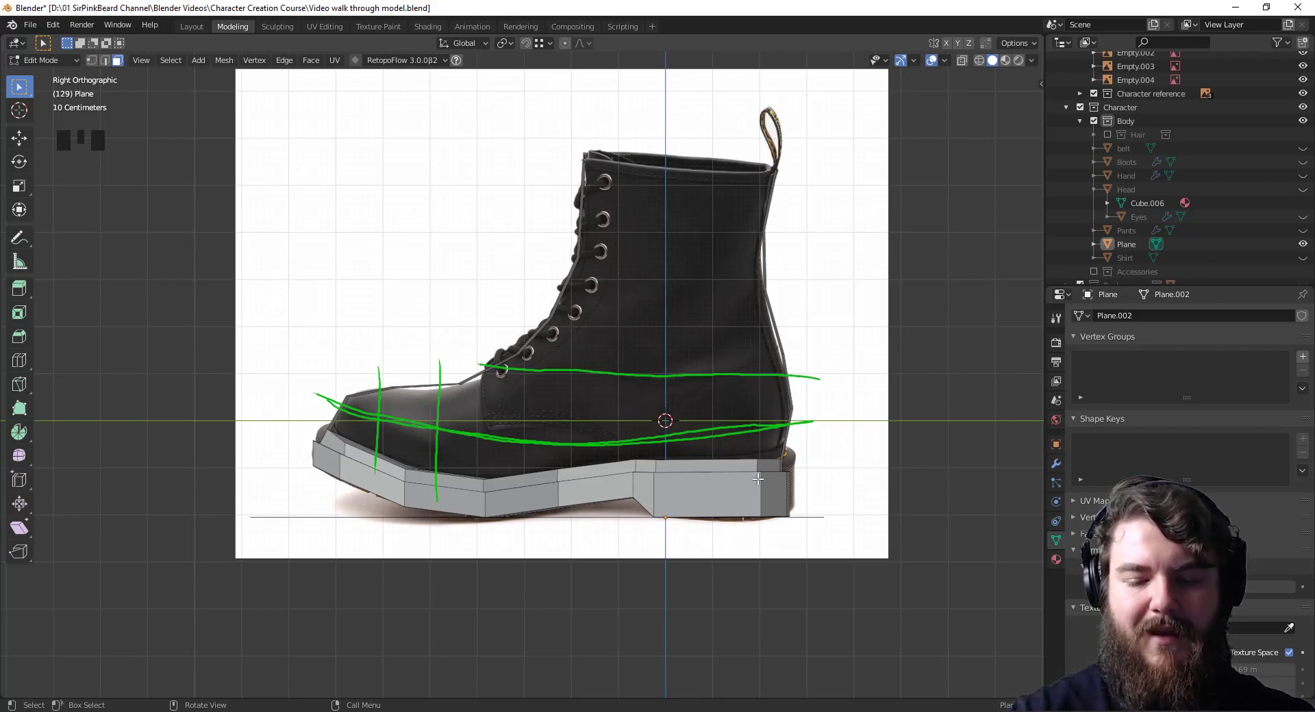
Extrude the upper lip's edge runs on both sides about 0.107 m along Z with snapping on, leaving out the toe and heel strips, and turn snapping off
{"action": "middle_click_drag", "start_coordinate": [758, 479], "coordinate": [722, 469]}
{"action": "key", "text": "2"}
{"action": "left_click", "coordinate": [723, 455]}
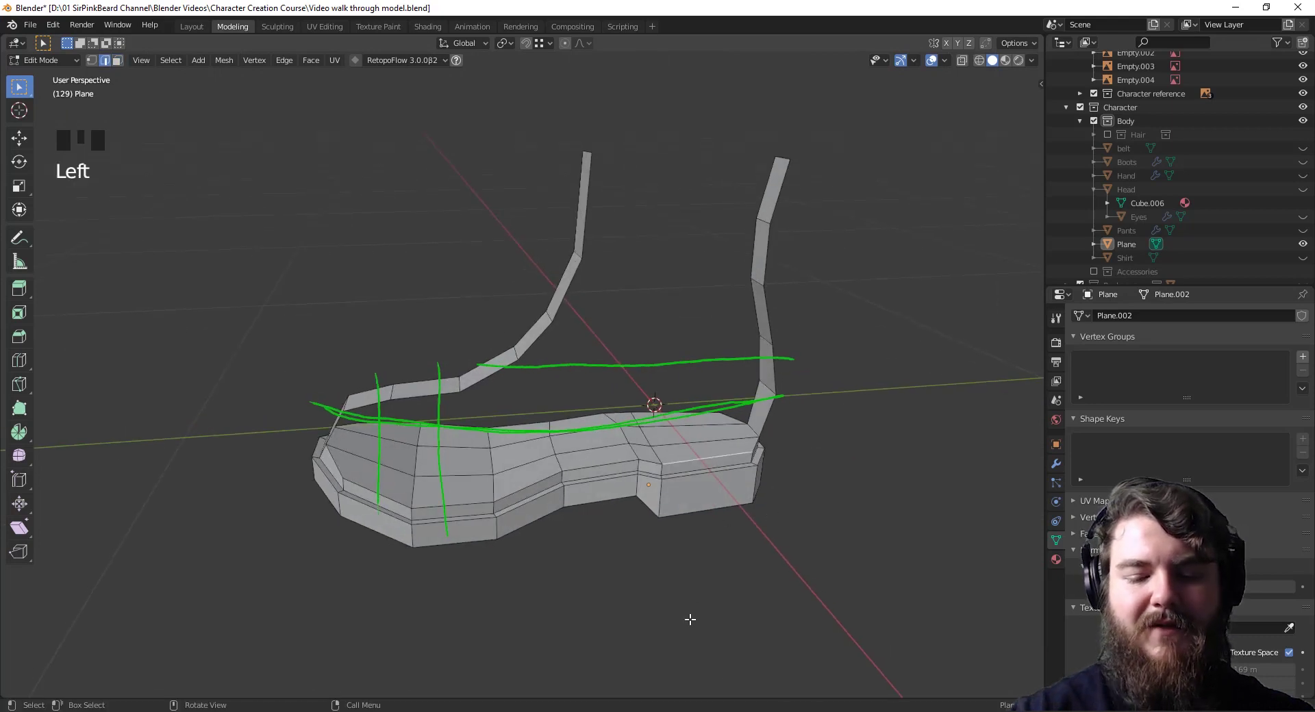
{"action": "left_click", "coordinate": [383, 496], "text": "ctrl"}
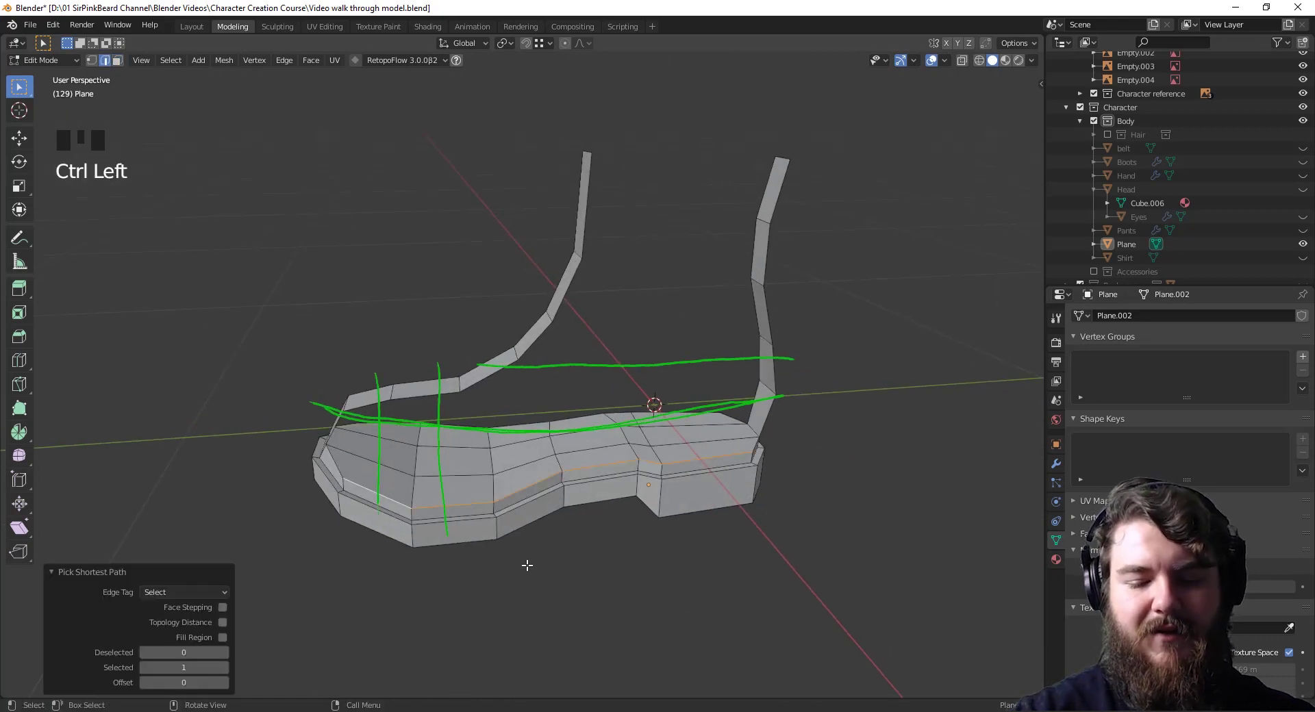
{"action": "middle_click_drag", "start_coordinate": [354, 486], "coordinate": [832, 495]}
{"action": "left_click", "coordinate": [346, 489], "text": "shift"}
{"action": "left_click", "coordinate": [695, 485], "text": "ctrl"}
{"action": "key", "text": "shift+Tab"}
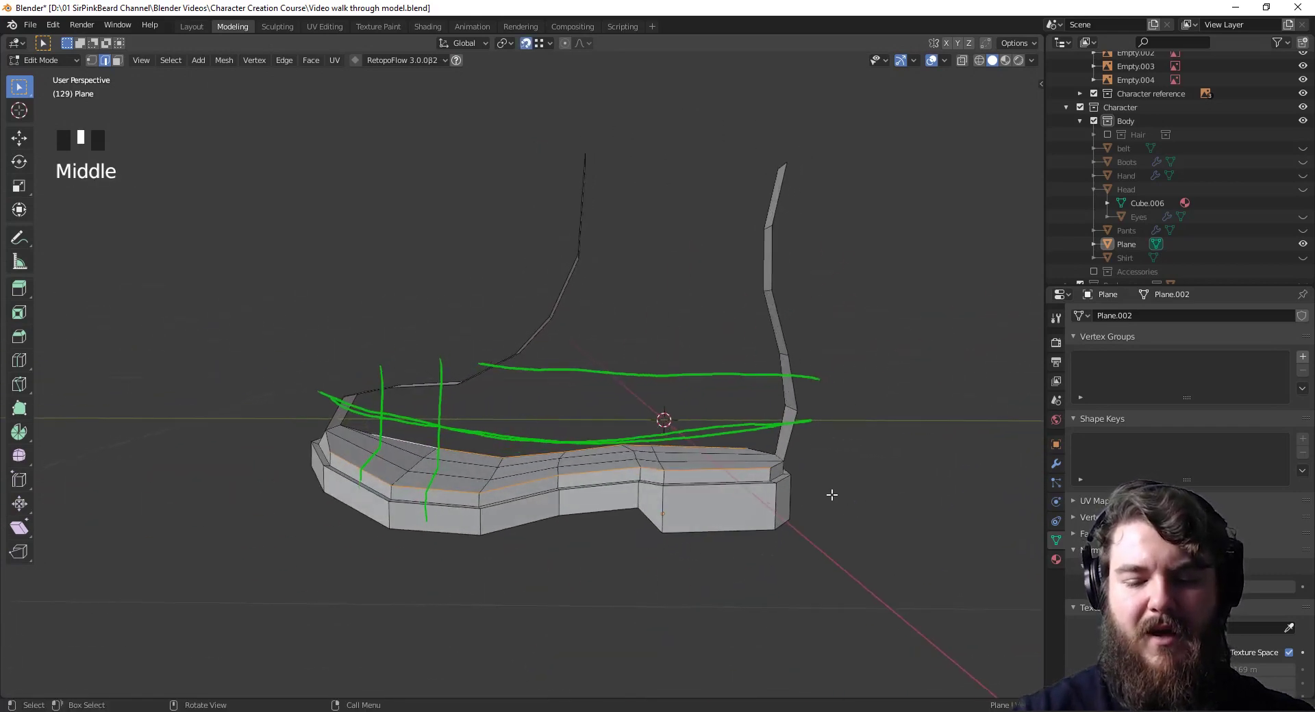
{"action": "key", "text": "e"}
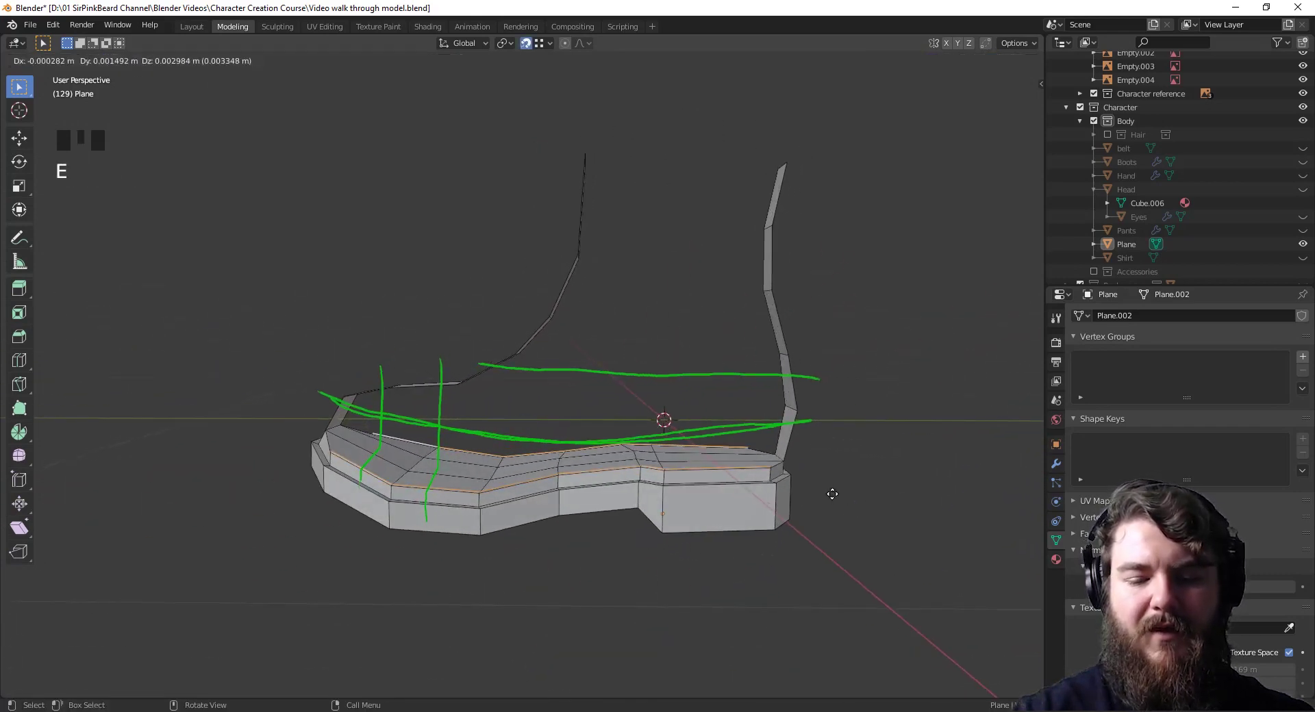
{"action": "key", "text": "z"}
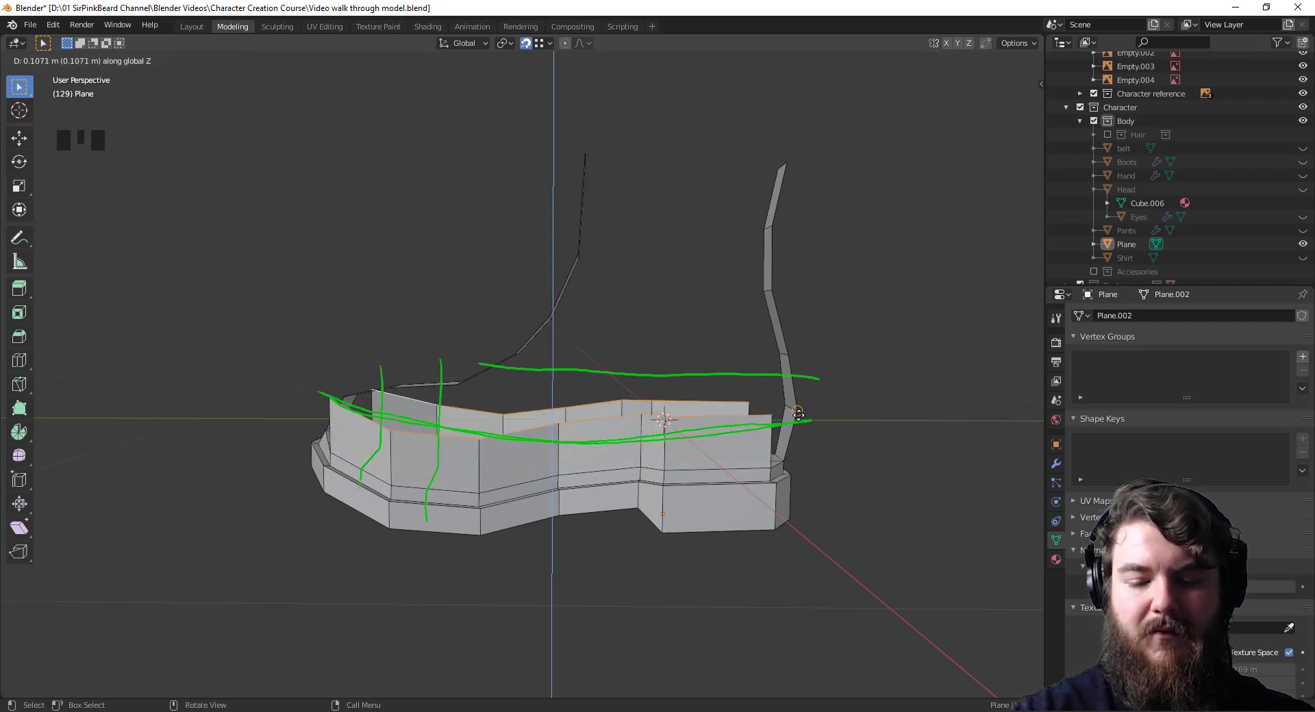
{"action": "left_click", "coordinate": [798, 411]}
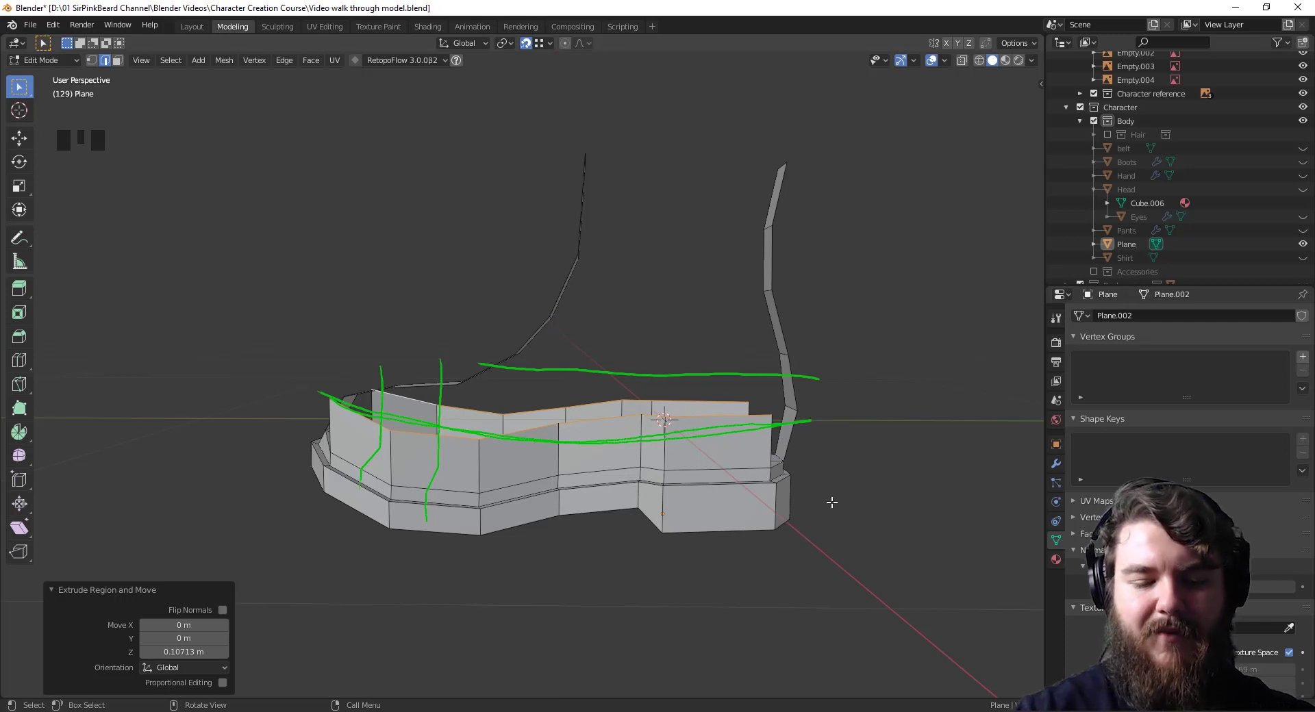
{"action": "key", "text": "shift+Tab"}
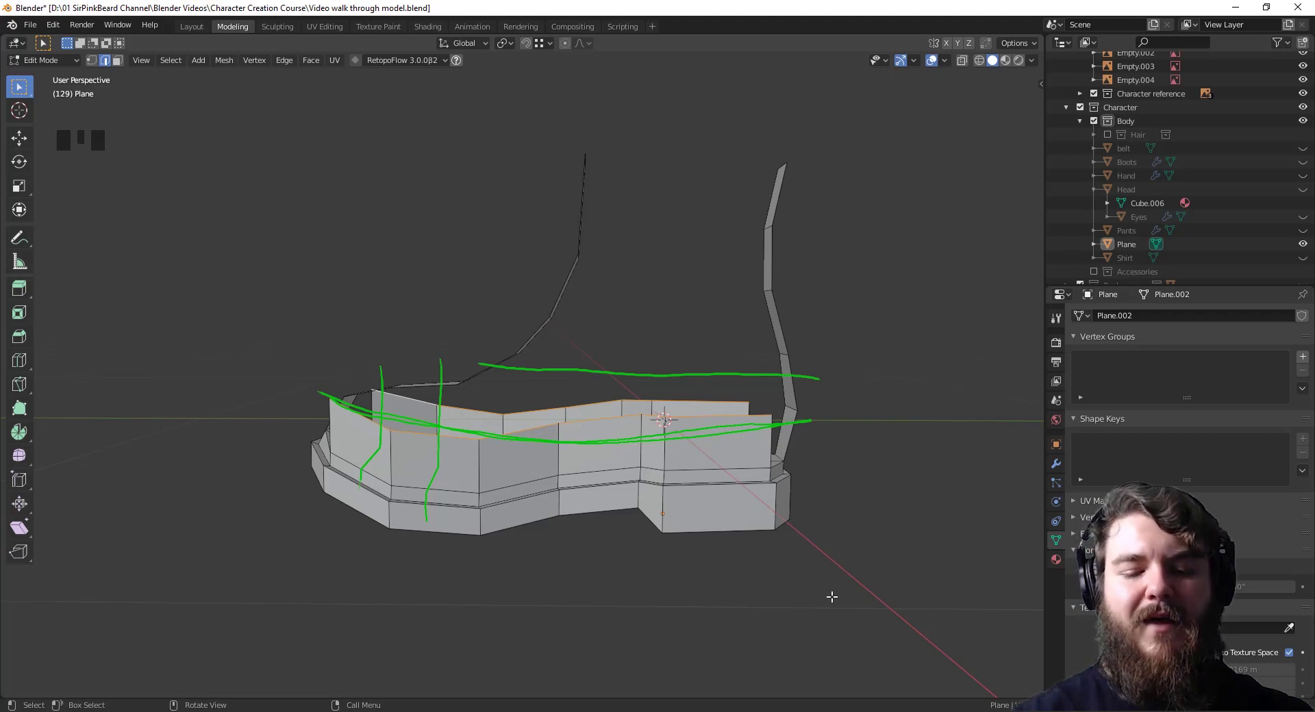
Flatten the extruded side walls' upper edges by scaling them to 0 along Z, and erase the sweeping toe-to-heel annotation
{"action": "key", "text": "s"}
{"action": "type", "text": "ze: 0.14"}
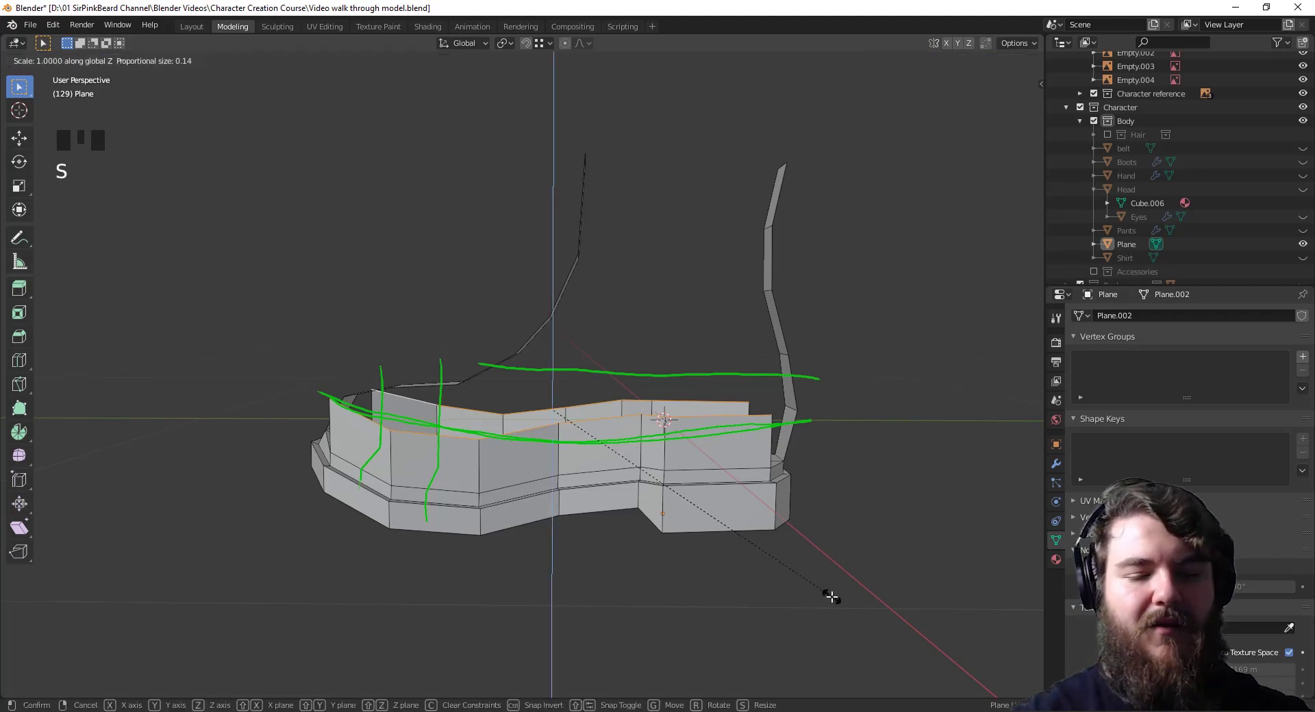
{"action": "type", "text": "0"}
{"action": "left_click", "coordinate": [831, 597]}
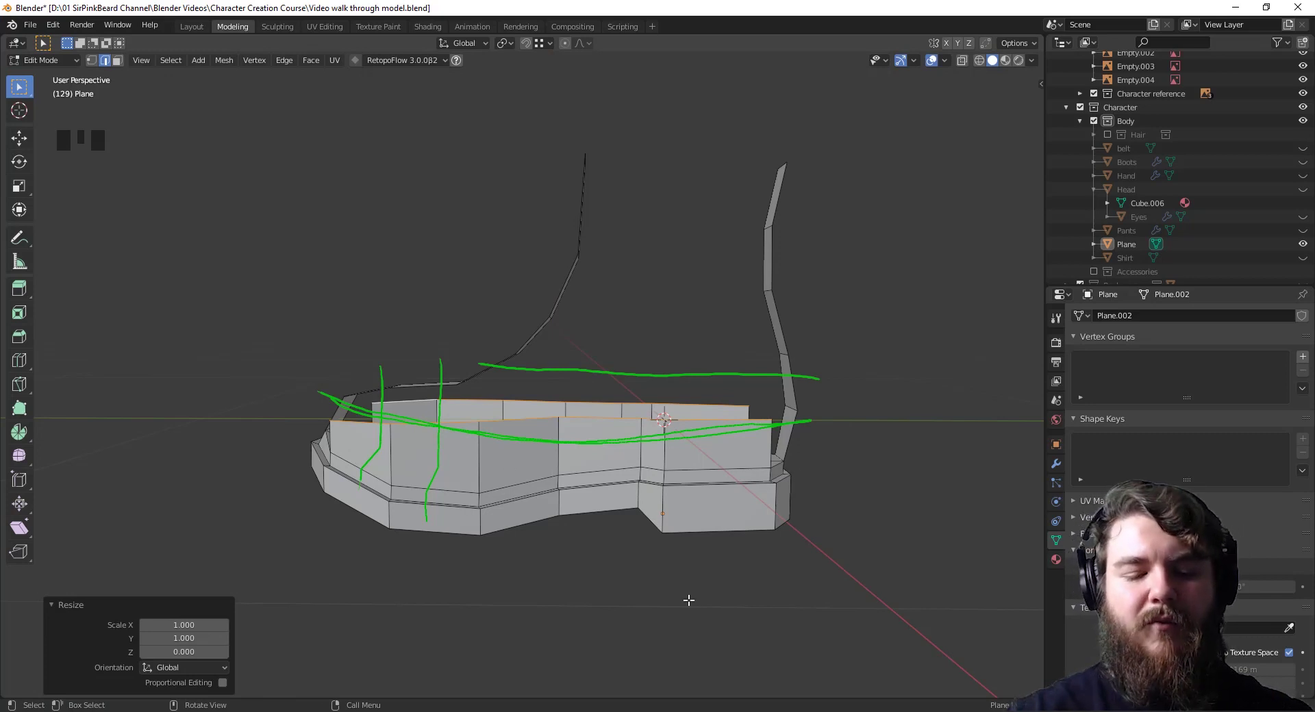
{"action": "middle_click_drag", "start_coordinate": [686, 494], "coordinate": [801, 399]}
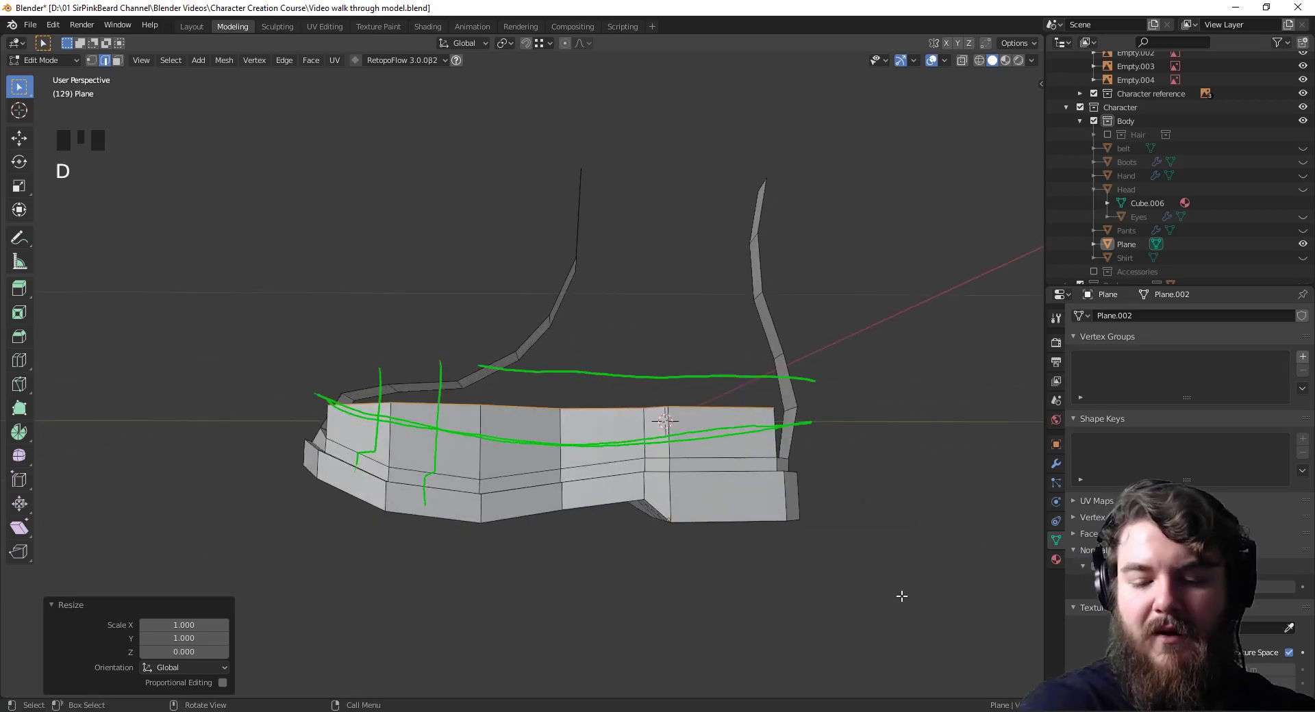
{"action": "mouse_move", "coordinate": [846, 455]}
{"action": "right_mouse_down"}
{"action": "mouse_move", "coordinate": [703, 472]}
{"action": "mouse_move", "coordinate": [514, 471]}
{"action": "mouse_move", "coordinate": [280, 417]}
{"action": "right_mouse_up"}
Select the two frontmost upper vertices of the side walls and scale them to about 0.828 along X, narrowing the toe
{"action": "mouse_move", "coordinate": [381, 469]}
{"action": "middle_mouse_down"}
{"action": "mouse_move", "coordinate": [701, 481]}
{"action": "mouse_move", "coordinate": [676, 552]}
{"action": "mouse_move", "coordinate": [490, 591]}
{"action": "middle_mouse_up"}
{"action": "key", "text": "1"}
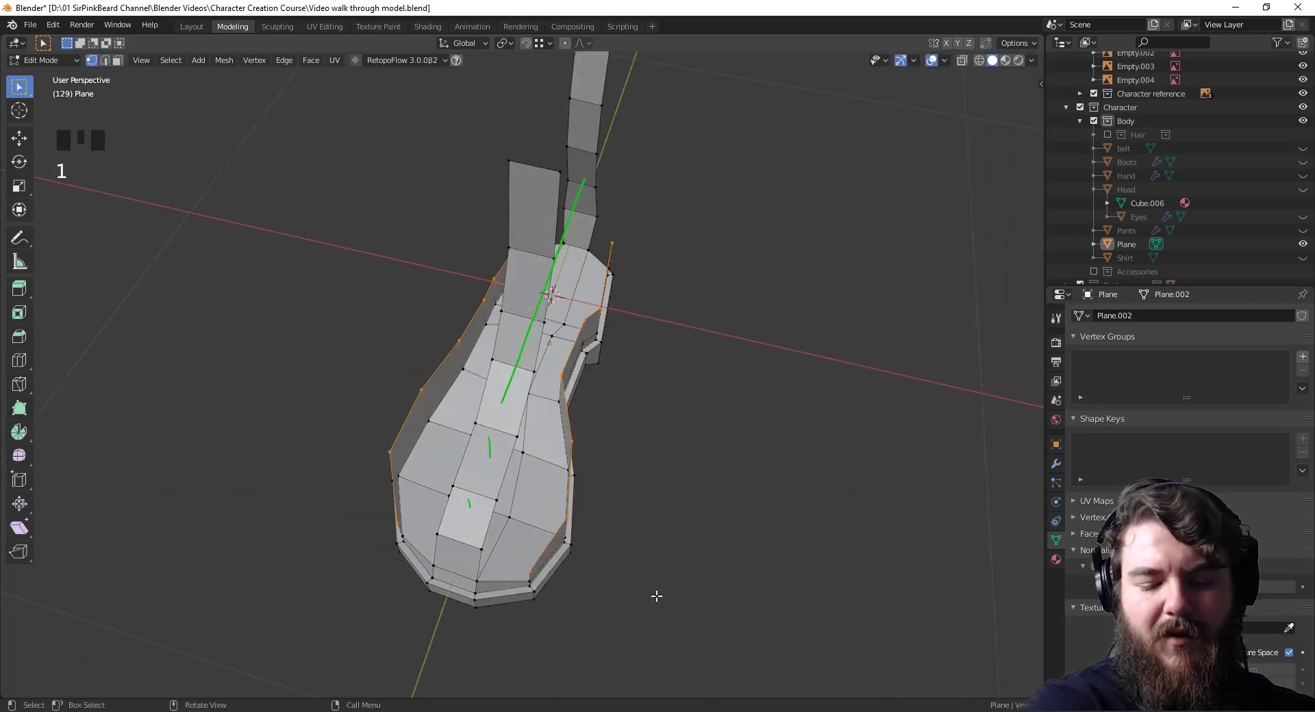
{"action": "middle_click_drag", "start_coordinate": [613, 559], "coordinate": [692, 529]}
{"action": "left_click", "coordinate": [647, 498]}
{"action": "left_click", "coordinate": [643, 501]}
{"action": "left_click", "coordinate": [593, 520], "text": "shift"}
{"action": "key", "text": "s"}
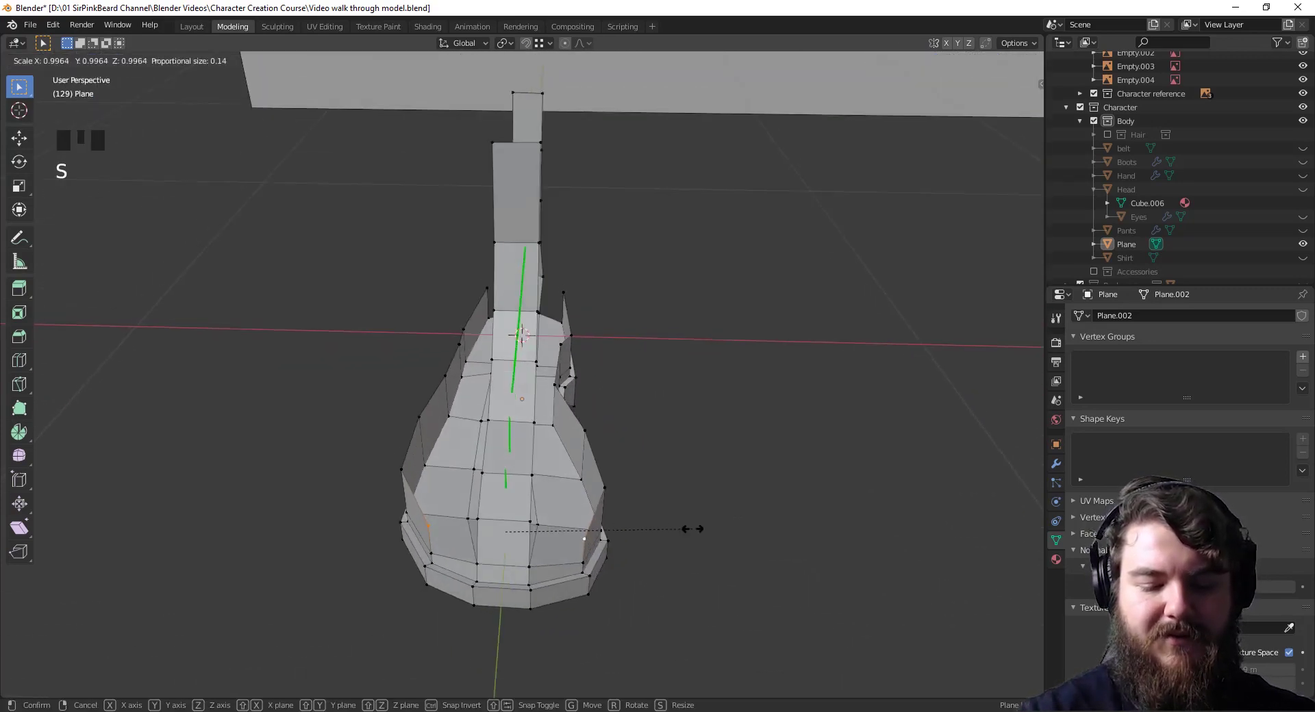
{"action": "left_click", "coordinate": [610, 564]}
In right view, move the two front upper wall vertices back about 0.04 m and up 0.017 m, and fill faces to the toe strip
{"action": "middle_click_drag", "start_coordinate": [611, 564], "coordinate": [411, 446]}
{"action": "key", "text": "KP_3"}
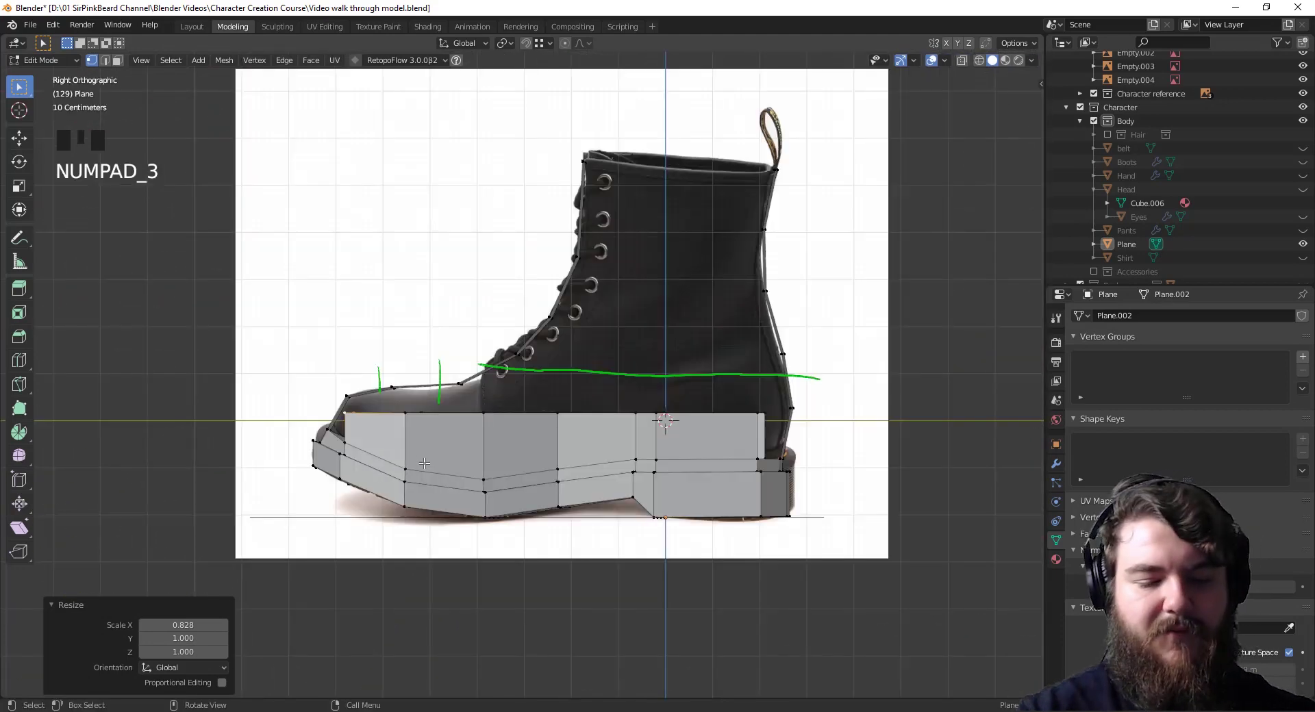
{"action": "key", "text": "g"}
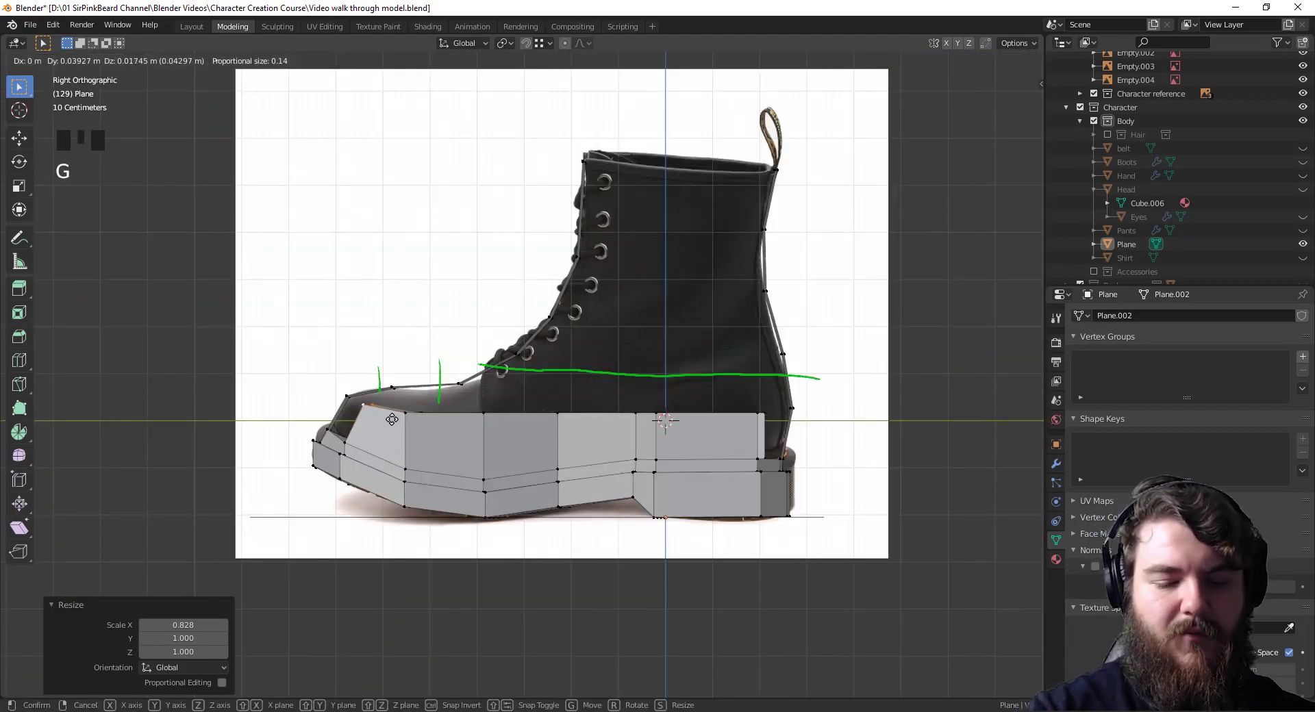
{"action": "left_click", "coordinate": [394, 421]}
{"action": "middle_click_drag", "start_coordinate": [395, 420], "coordinate": [577, 620]}
{"action": "left_click", "coordinate": [440, 529]}
{"action": "key", "text": "f"}
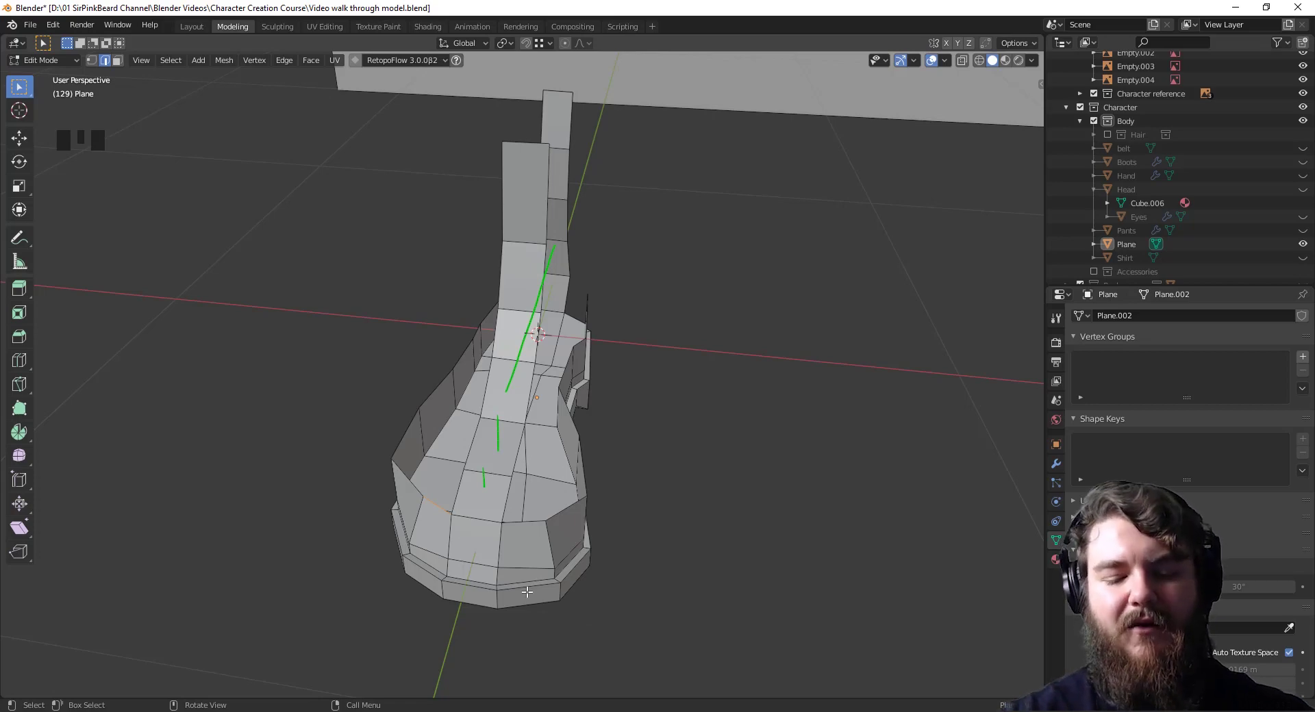
Select the next pair of upper side-wall vertices behind the toe and scale them to 0.863 along X
{"action": "middle_click_drag", "start_coordinate": [544, 607], "coordinate": [586, 601]}
{"action": "key", "text": "1"}
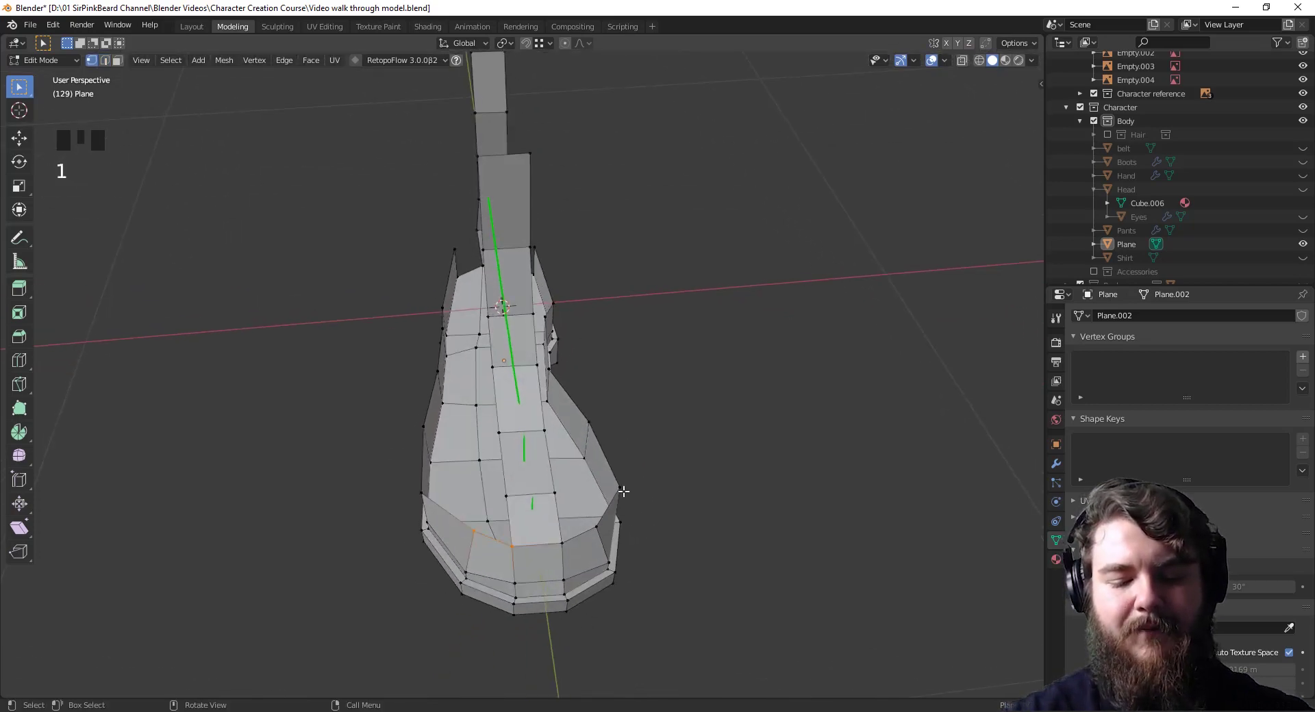
{"action": "left_click", "coordinate": [619, 488]}
{"action": "left_click", "coordinate": [422, 491], "text": "shift"}
{"action": "key", "text": "s"}
{"action": "key", "text": "x"}
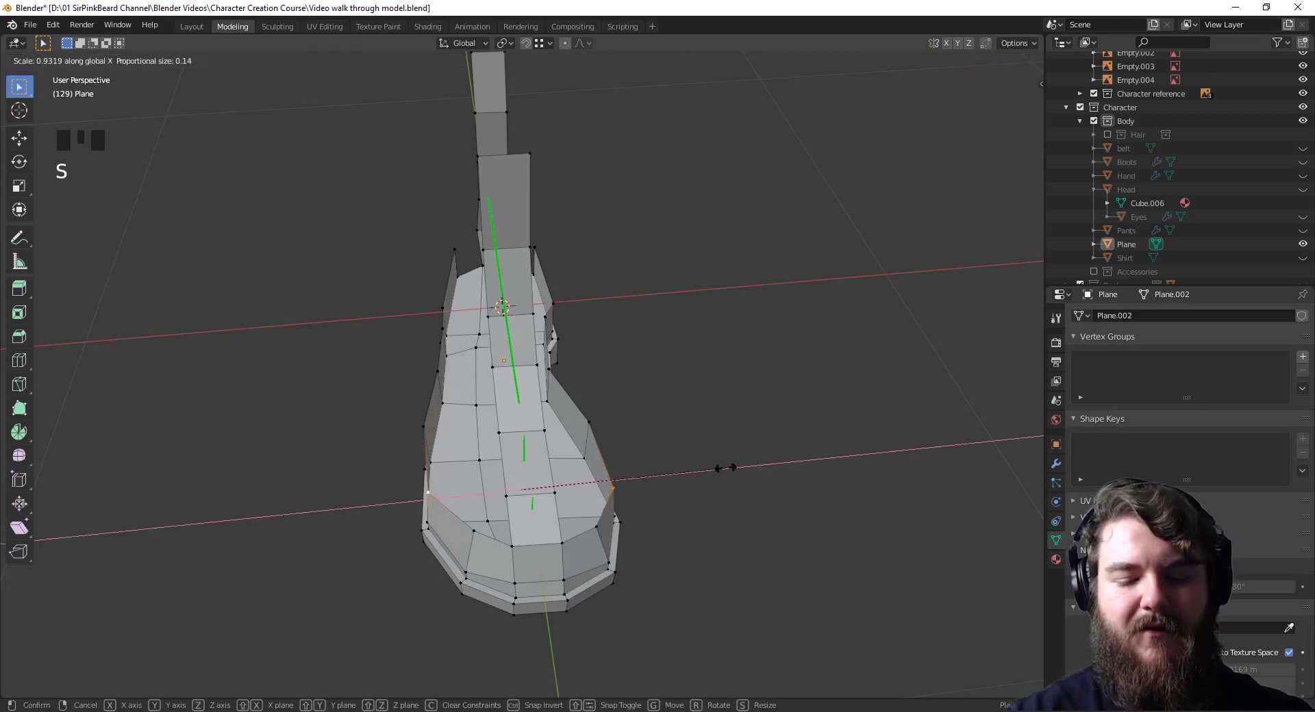
{"action": "left_click", "coordinate": [712, 467]}
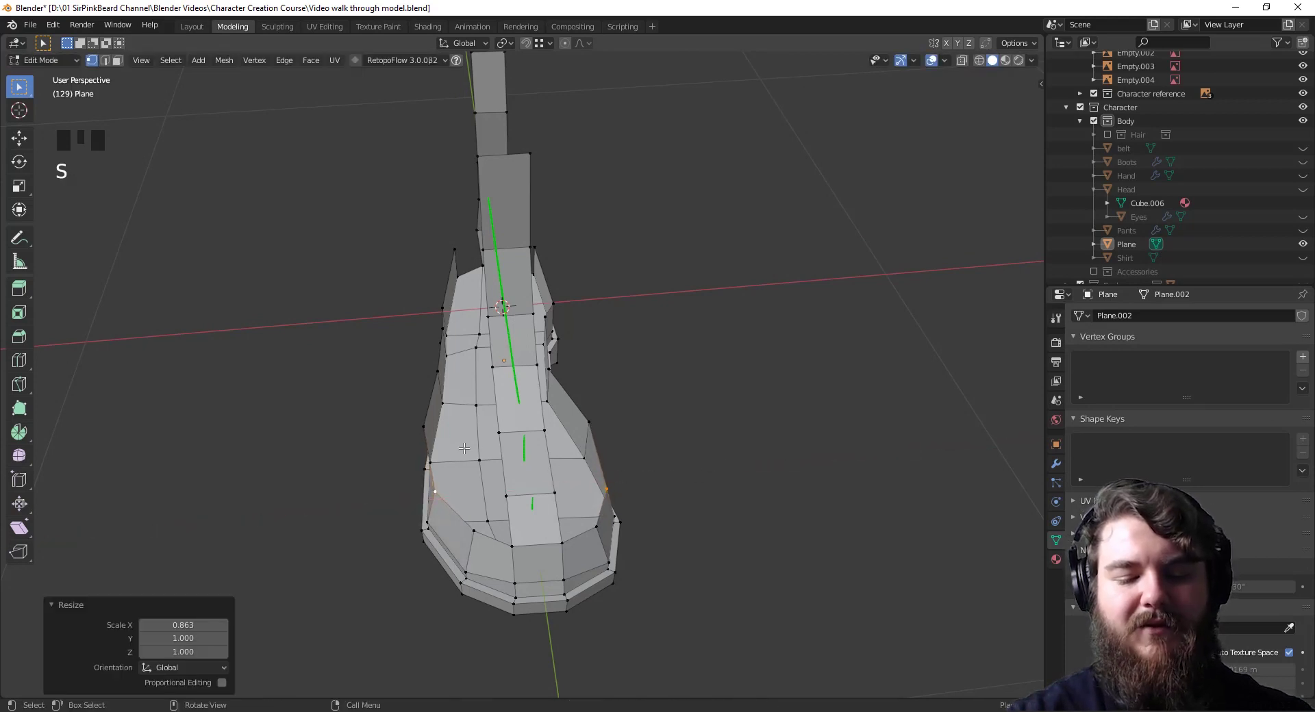
Select the following pair of upper side-wall vertices toward the heel and scale them to about 0.94 along X
{"action": "left_click", "coordinate": [428, 426]}
{"action": "left_click", "coordinate": [583, 423], "text": "shift"}
{"action": "key", "text": "s"}
{"action": "key", "text": "x"}
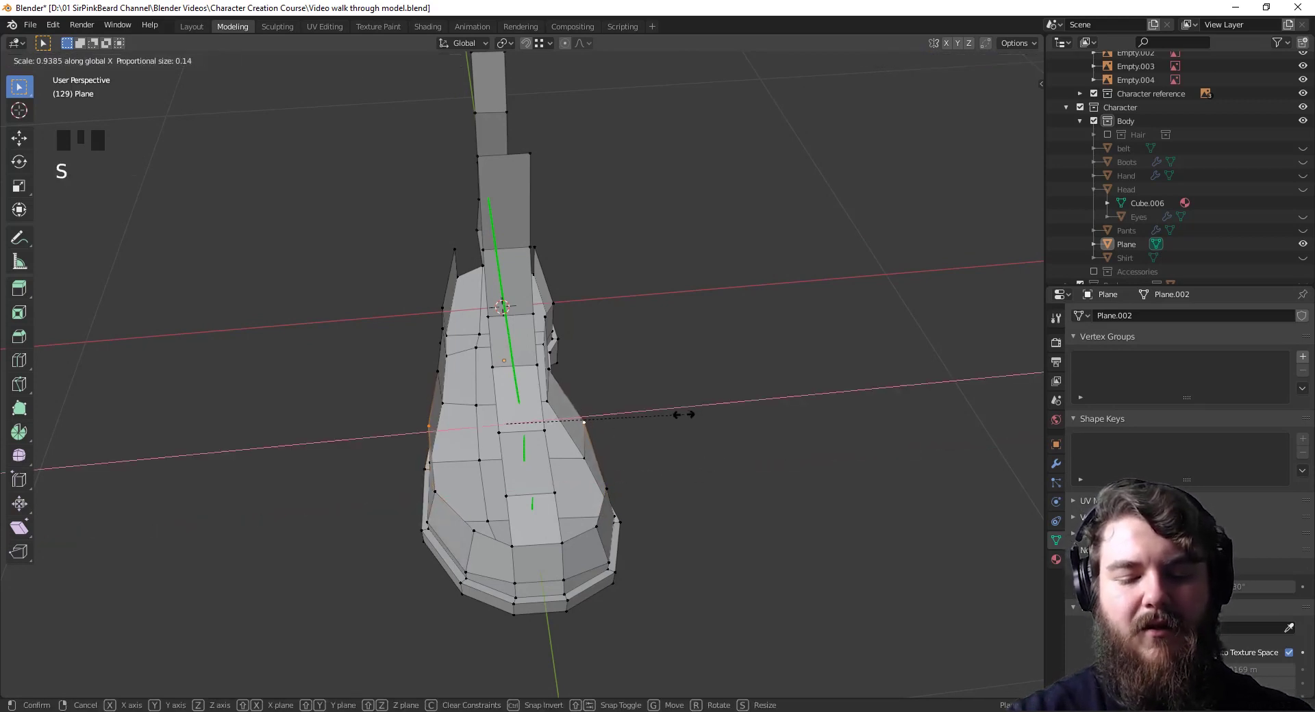
{"action": "left_click", "coordinate": [684, 414]}
Fill the remaining gaps on top of the toe with faces between the side walls and the central strip
{"action": "middle_click_drag", "start_coordinate": [685, 420], "coordinate": [544, 503]}
{"action": "key", "text": "2"}
{"action": "left_click", "coordinate": [354, 406]}
{"action": "left_click", "coordinate": [568, 507]}
{"action": "key", "text": "f"}
{"action": "key", "text": "f"}
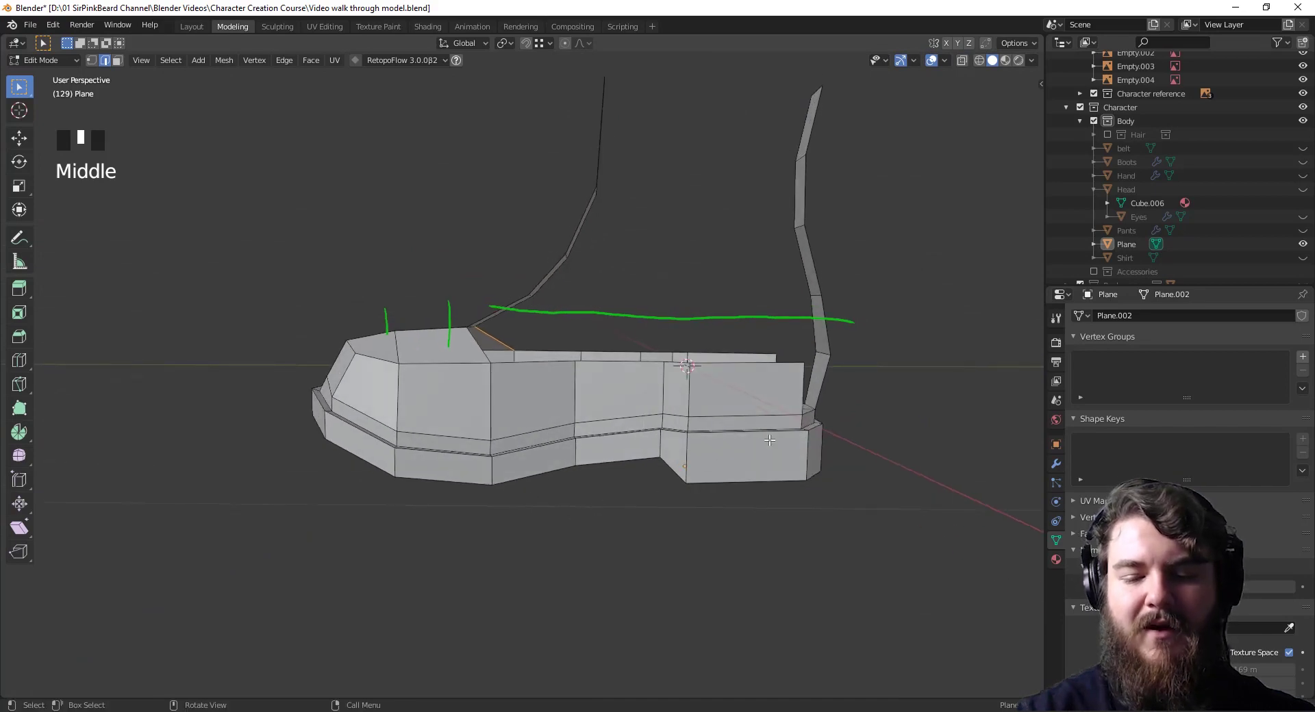
Fill faces between the side walls' rear edges and the heel strip to close the back of the boot
{"action": "middle_click_drag", "start_coordinate": [770, 440], "coordinate": [584, 481], "text": "shift"}
{"action": "left_click", "coordinate": [694, 456]}
{"action": "key", "text": "f"}
{"action": "left_click", "coordinate": [694, 445]}
{"action": "left_click", "coordinate": [480, 506]}
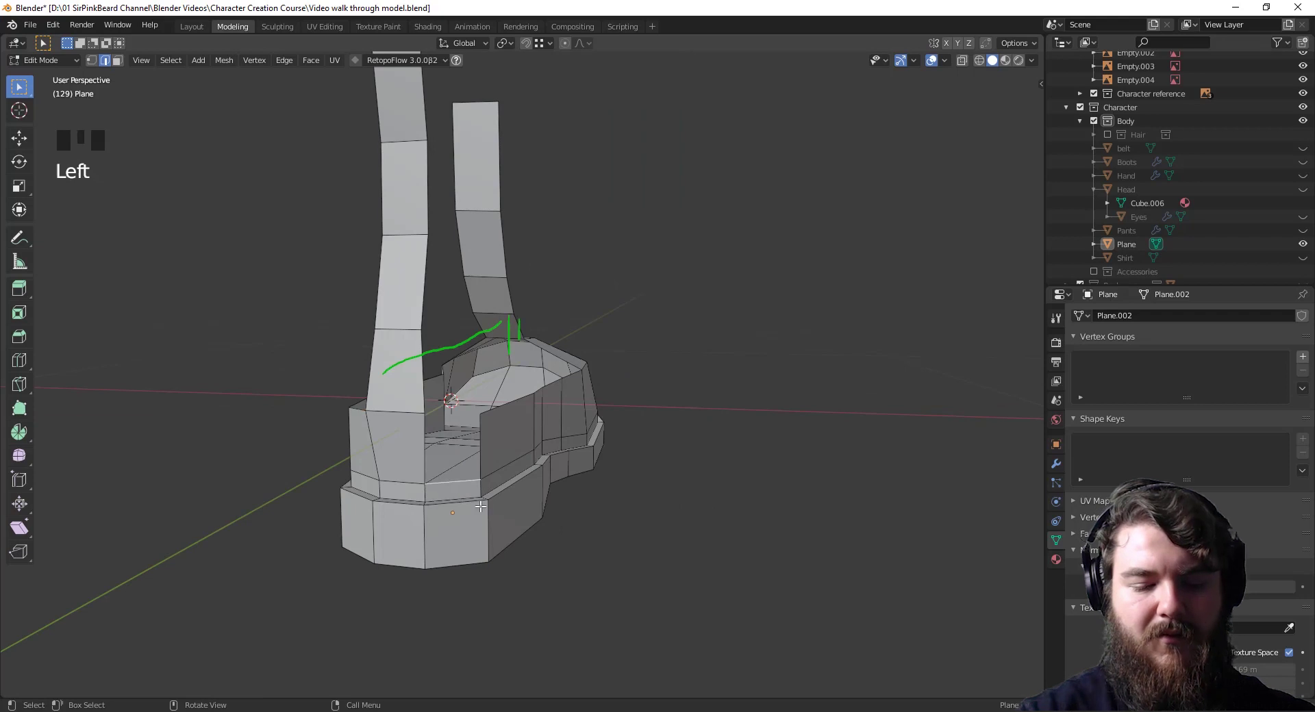
Select the two upper heel corner vertices of the side walls and scale them slightly inward along X
{"action": "middle_click_drag", "start_coordinate": [481, 506], "coordinate": [619, 517]}
{"action": "left_click", "coordinate": [472, 539], "text": "shift"}
{"action": "key", "text": "s"}
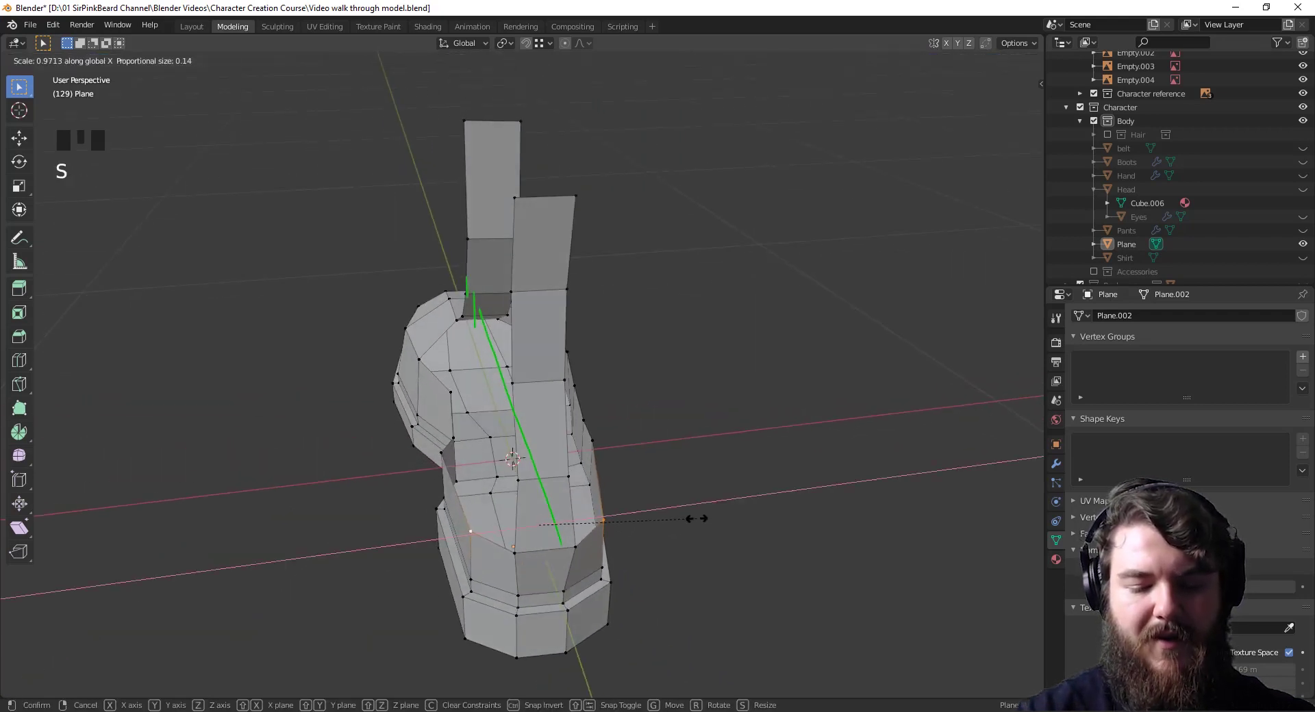
{"action": "left_click", "coordinate": [692, 518]}
Select the heel strip's edge level with the side walls' upper rim and scale it to about 0.72 along X
{"action": "left_click", "coordinate": [570, 554]}
{"action": "key", "text": "2"}
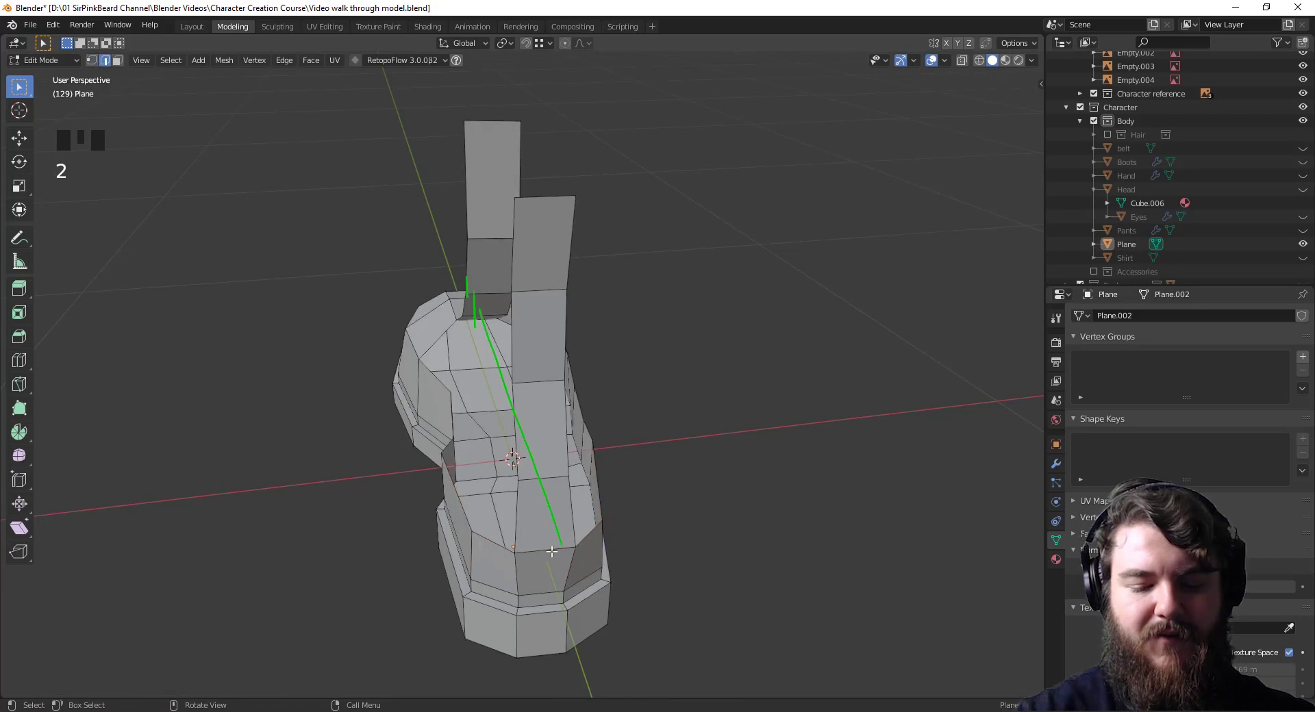
{"action": "left_click", "coordinate": [552, 551]}
{"action": "key", "text": "s"}
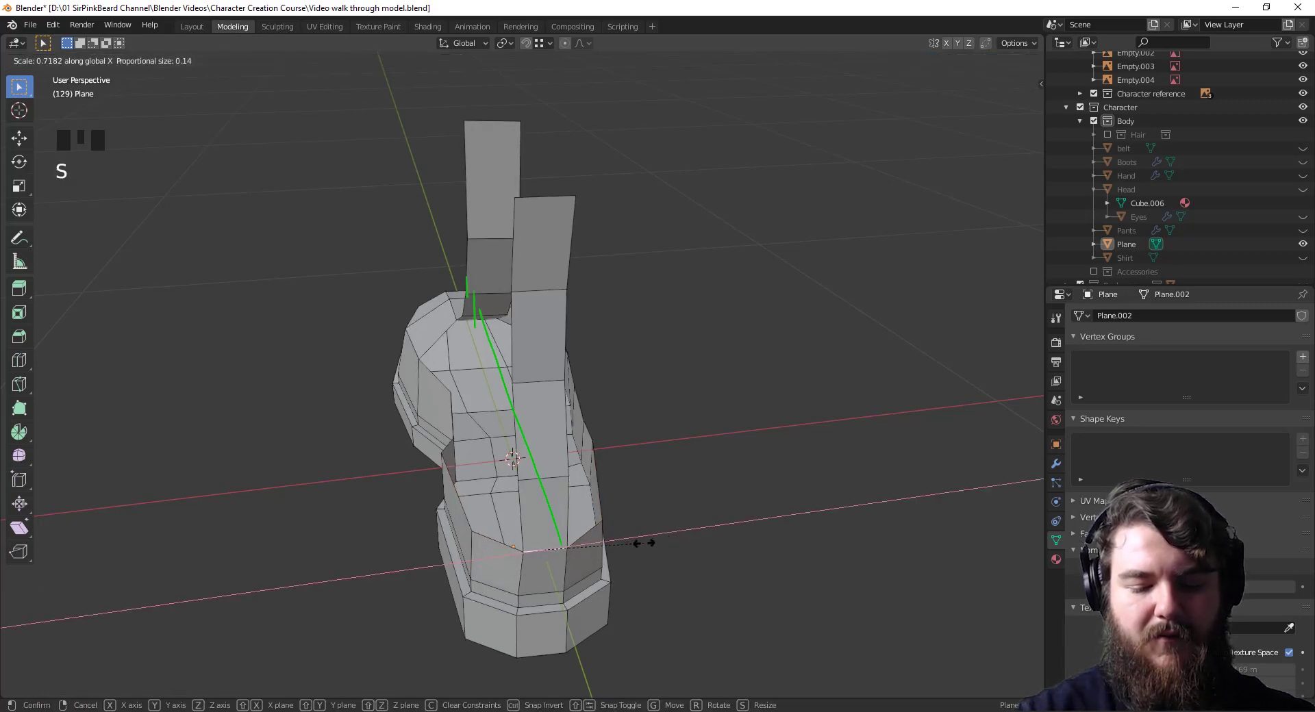
{"action": "left_click", "coordinate": [644, 543]}
In Object Mode, erase the annotated toe marks and ankle line, and return to Edit Mode
{"action": "middle_click_drag", "start_coordinate": [644, 543], "coordinate": [742, 552]}
{"action": "key", "text": "Tab"}
{"action": "key", "text": "d"}
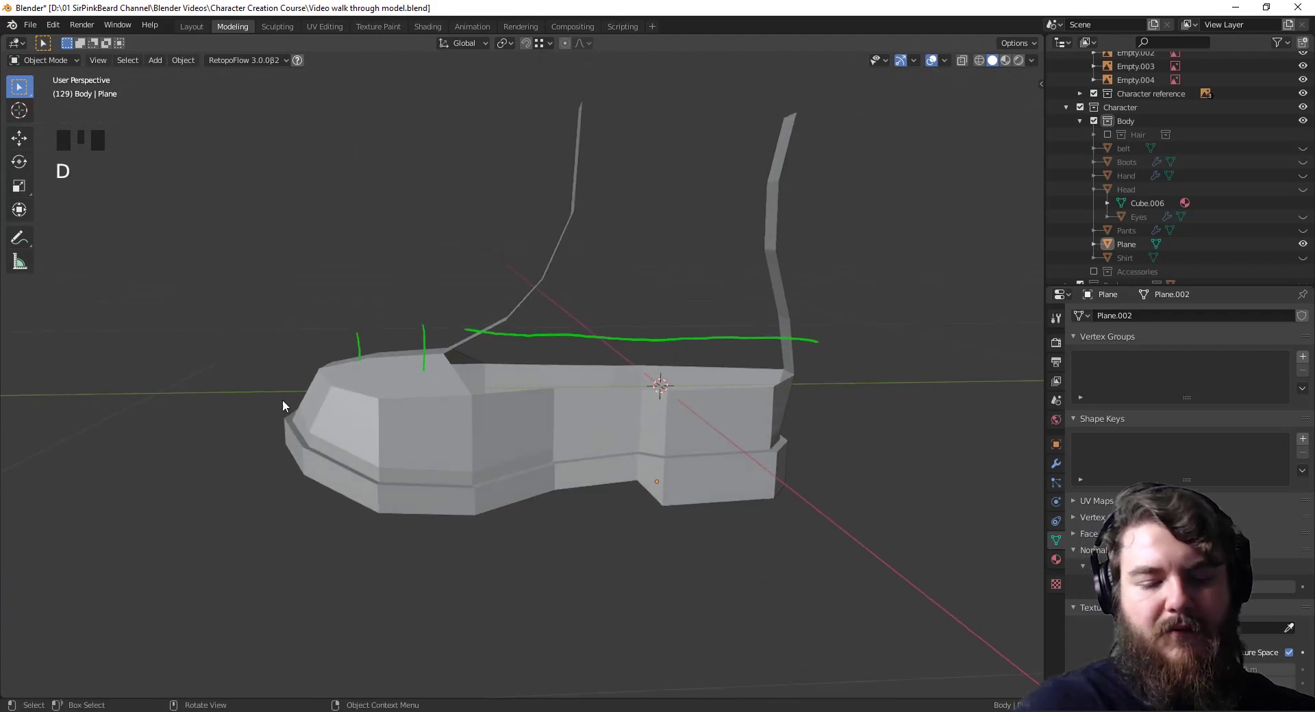
{"action": "mouse_move", "coordinate": [282, 406]}
{"action": "right_mouse_down"}
{"action": "mouse_move", "coordinate": [235, 329]}
{"action": "mouse_move", "coordinate": [531, 407]}
{"action": "right_mouse_up"}
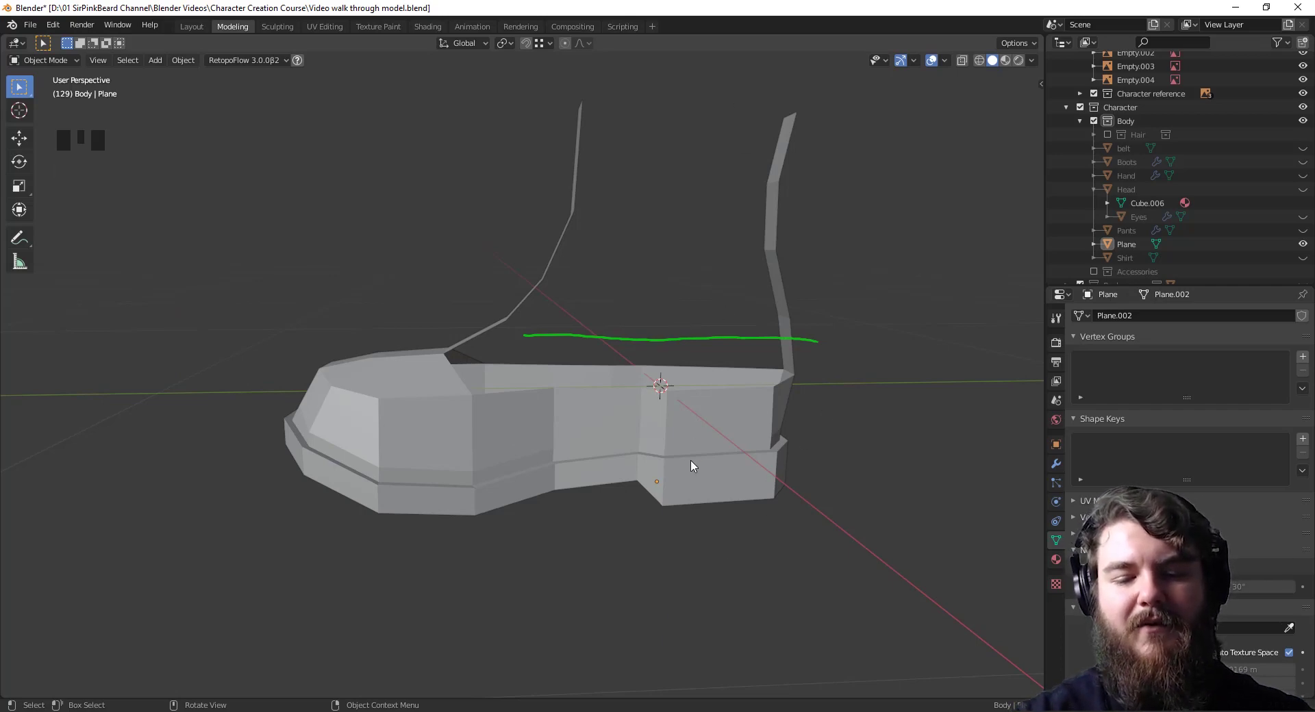
{"action": "key", "text": "Tab"}
Select the middle run of faces on the boot's inner sole and delete their vertices, opening up the interior
{"action": "key", "text": "KP_3"}
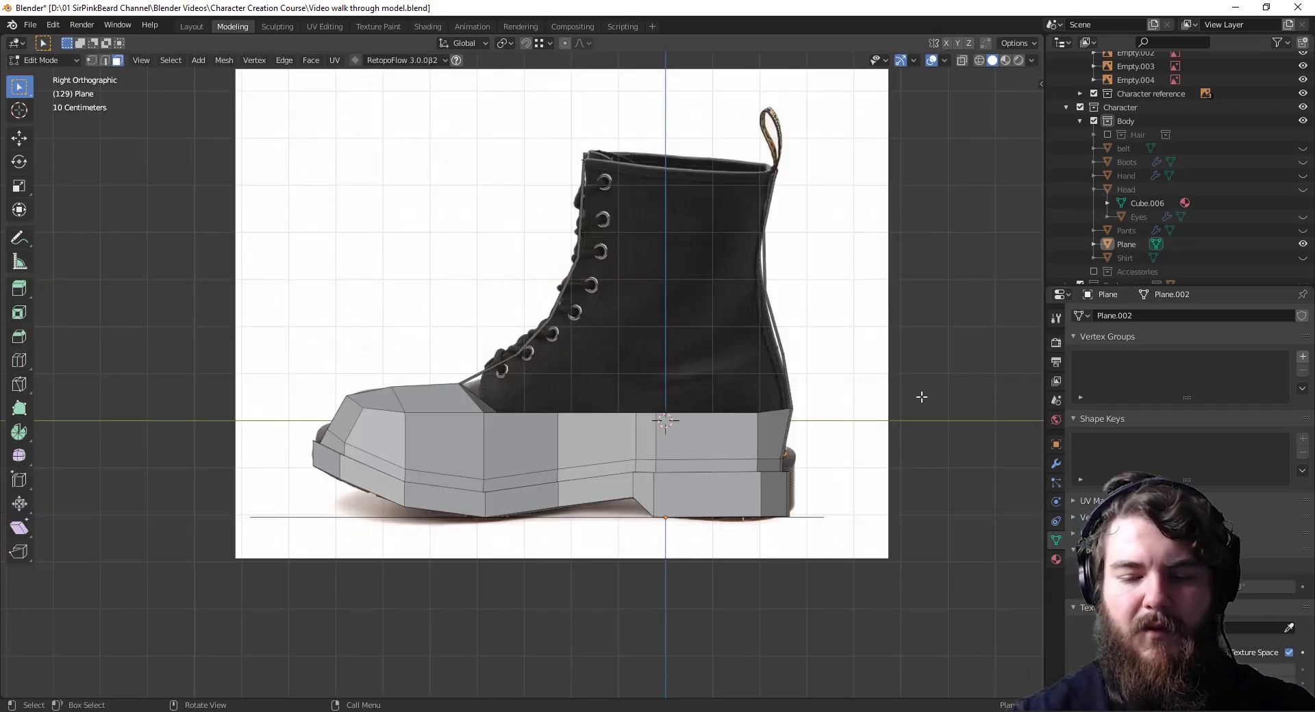
{"action": "middle_click_drag", "start_coordinate": [922, 397], "coordinate": [591, 515]}
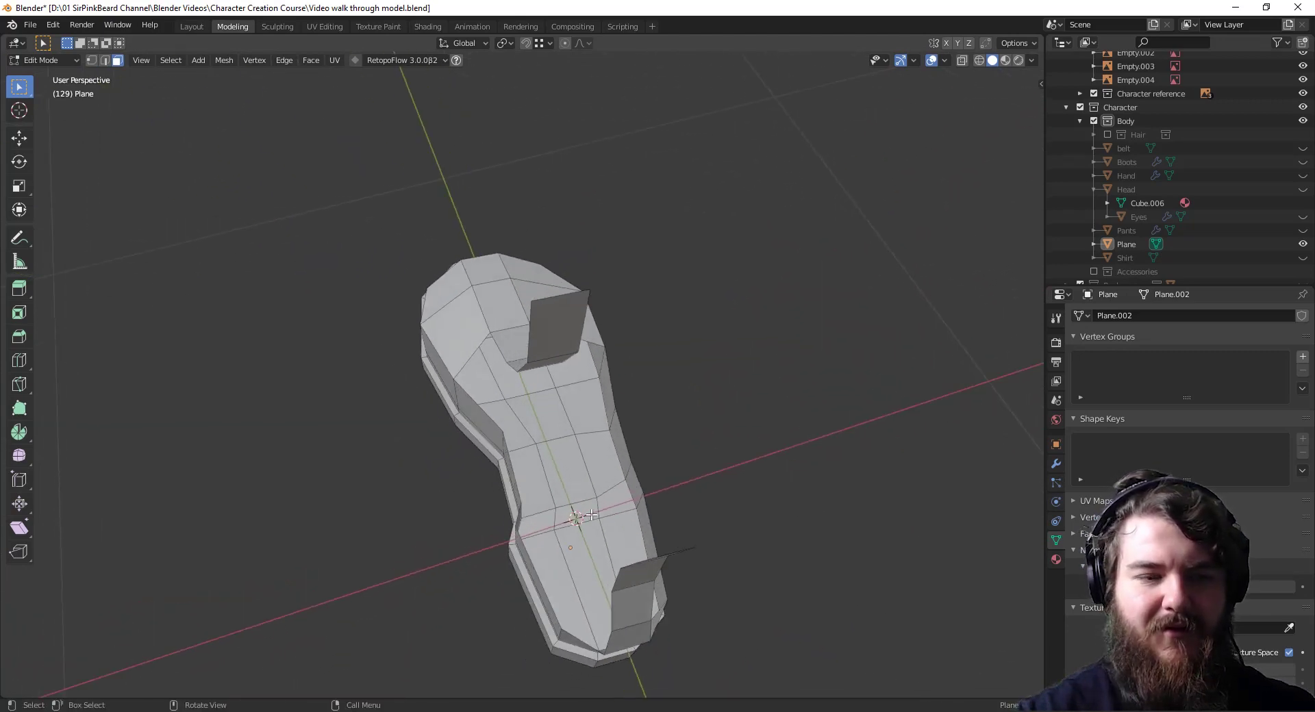
{"action": "left_click", "coordinate": [605, 511]}
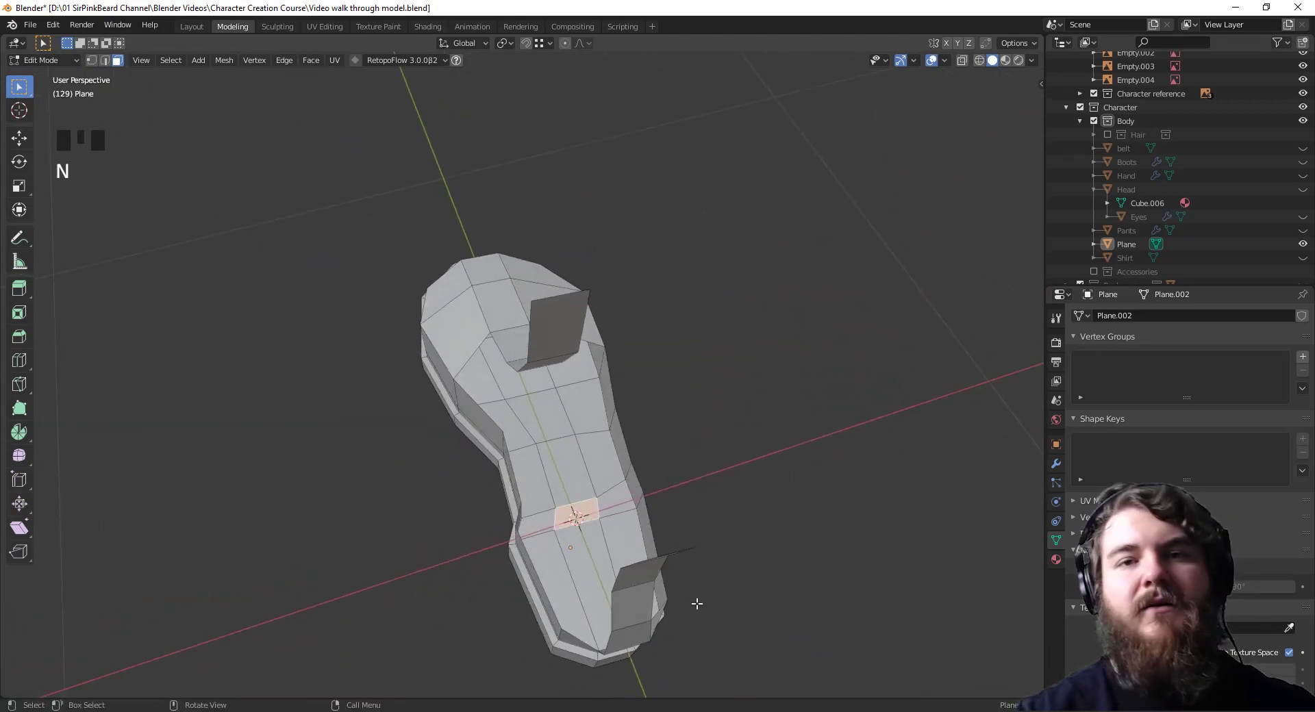
{"action": "left_click", "coordinate": [585, 488], "text": "shift"}
{"action": "left_click", "coordinate": [561, 445], "text": "shift"}
{"action": "left_click", "coordinate": [530, 387], "text": "shift"}
{"action": "middle_click_drag", "start_coordinate": [637, 449], "coordinate": [716, 453]}
{"action": "key", "text": "x"}
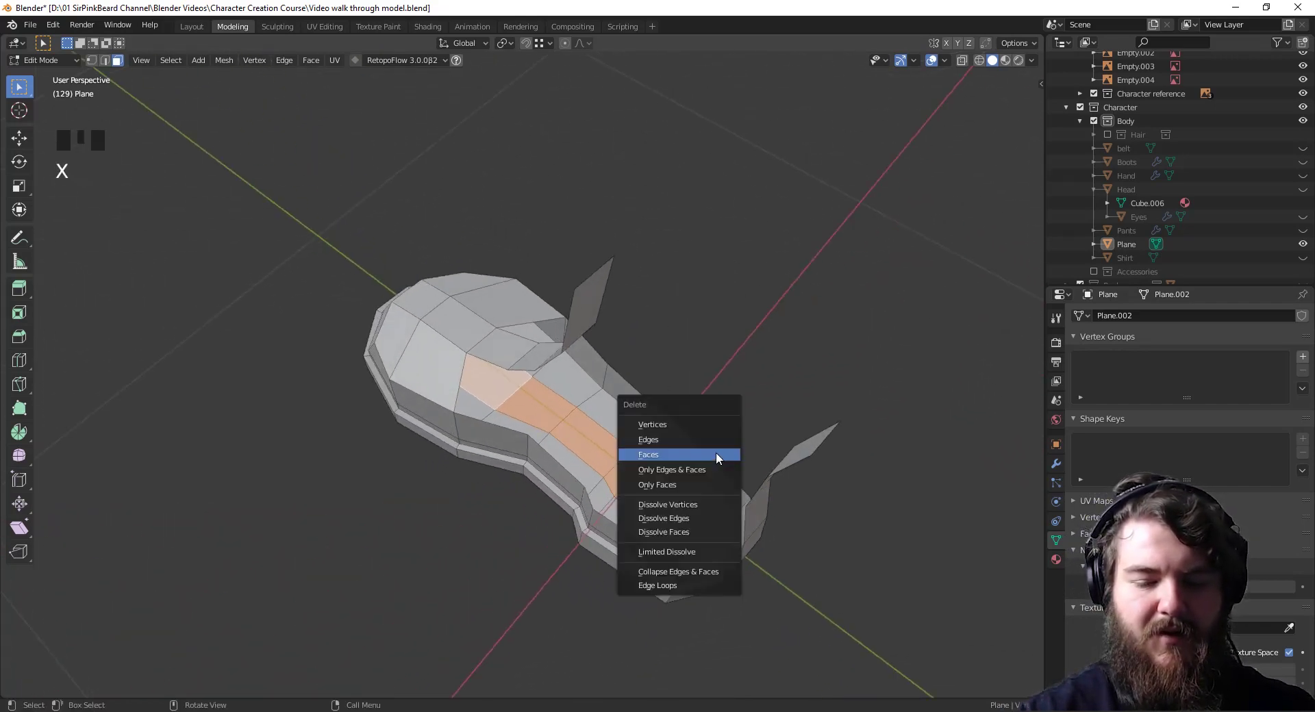
{"action": "left_click", "coordinate": [725, 425]}
{"action": "middle_click_drag", "start_coordinate": [850, 445], "coordinate": [907, 426]}
{"action": "key", "text": "Tab"}
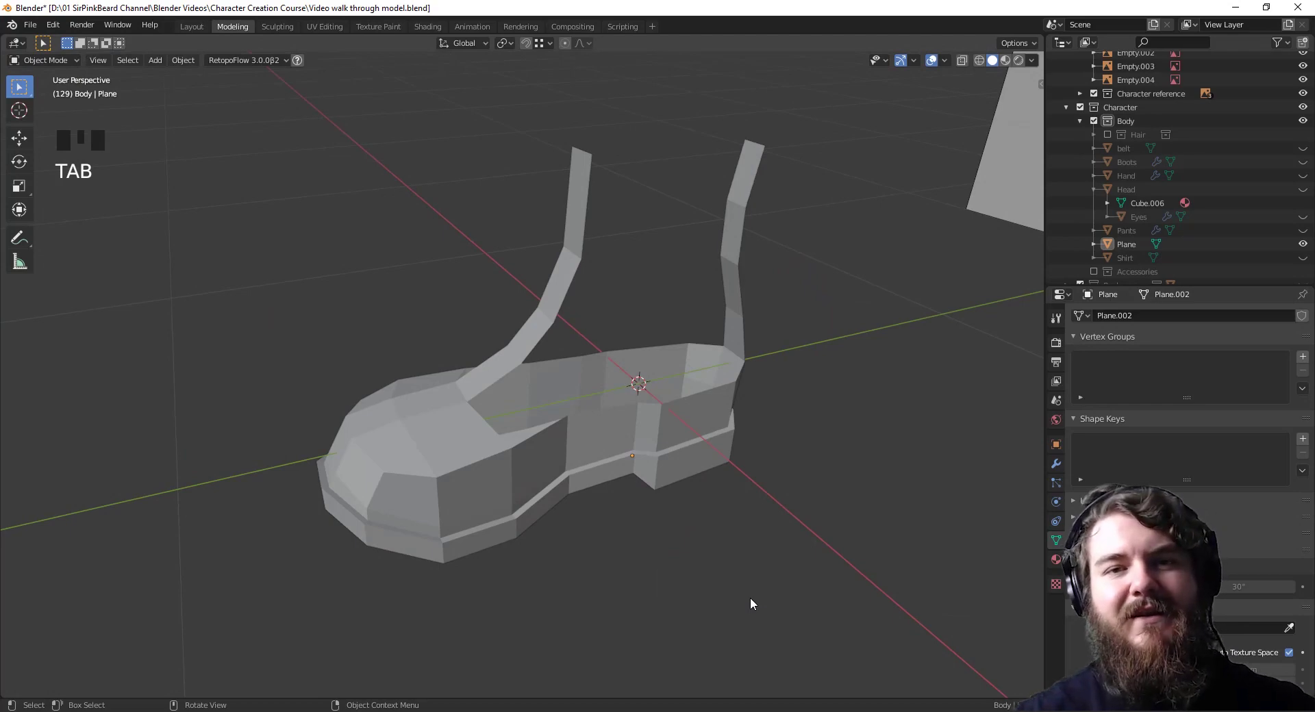
{"action": "key", "text": "Tab"}
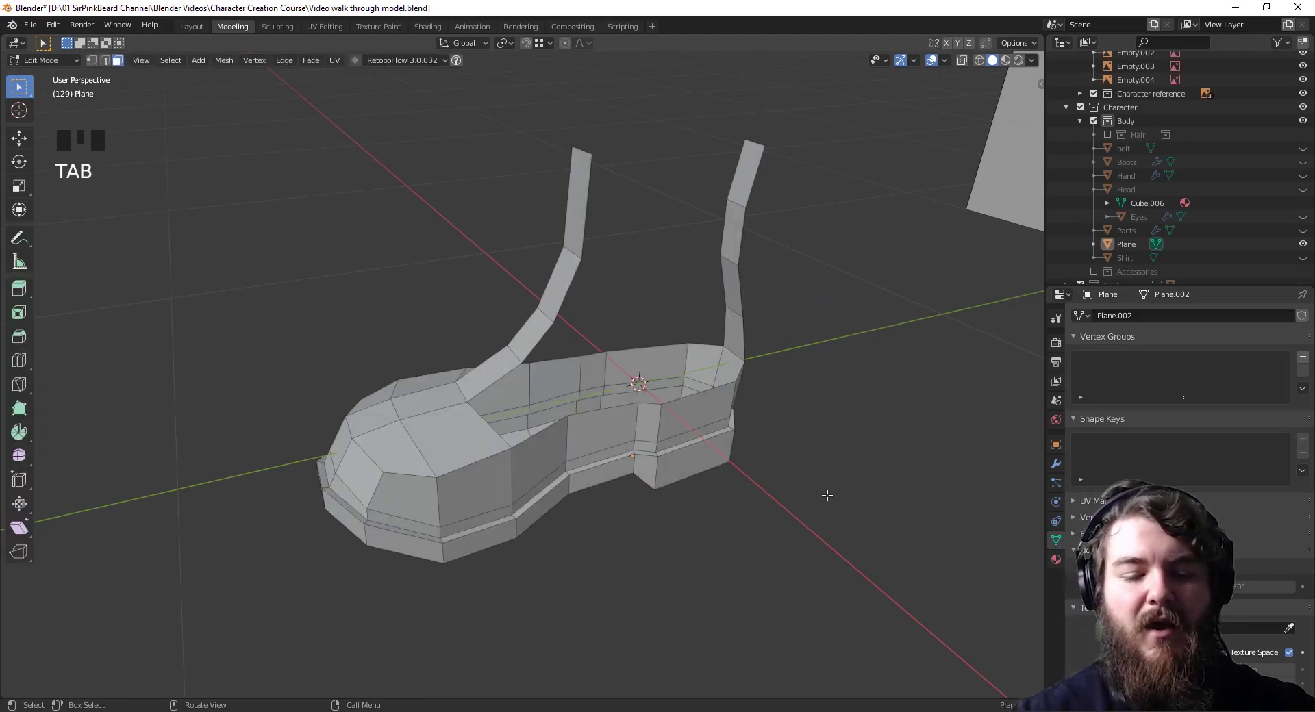
Select the edge where the front strip meets the toe cap and move it 0.042 m along Y and 0.012 m along Z in right view
{"action": "middle_click_drag", "start_coordinate": [825, 493], "coordinate": [792, 473]}
{"action": "key", "text": "KP_3"}
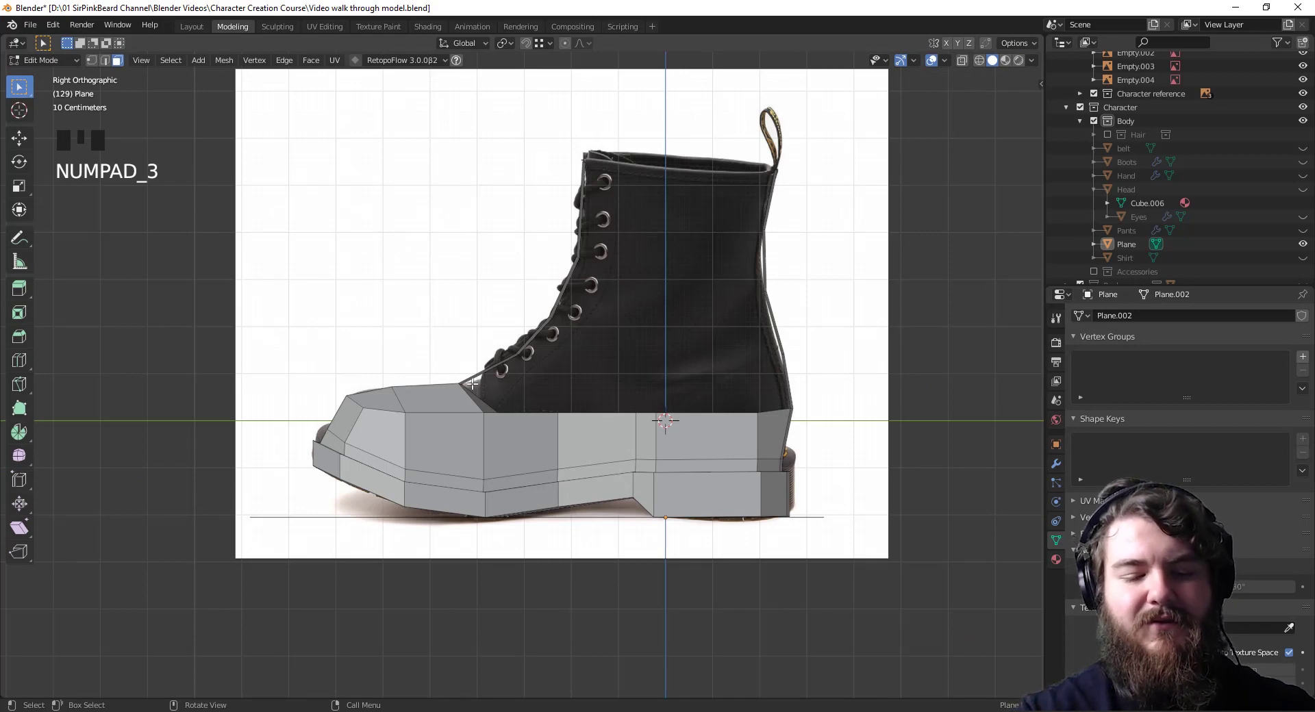
{"action": "key", "text": "2"}
{"action": "middle_click_drag", "start_coordinate": [467, 387], "coordinate": [506, 418]}
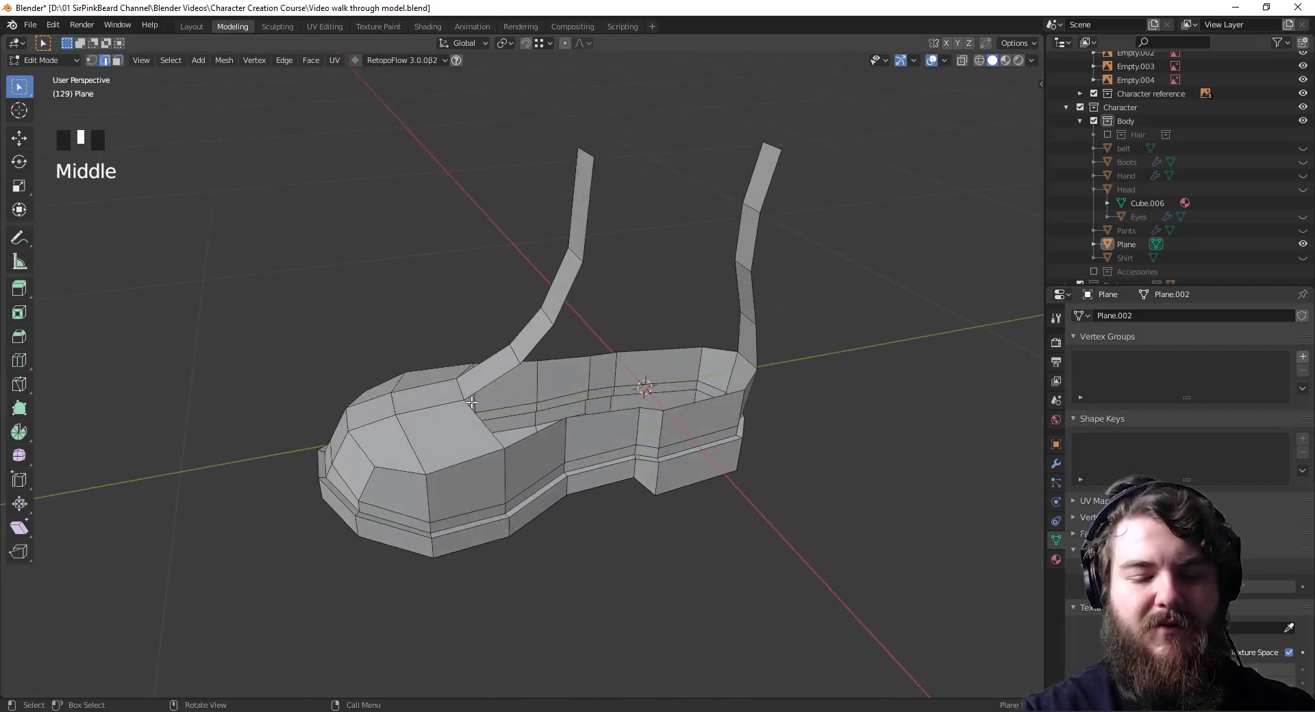
{"action": "left_click", "coordinate": [465, 394]}
{"action": "key", "text": "KP_3"}
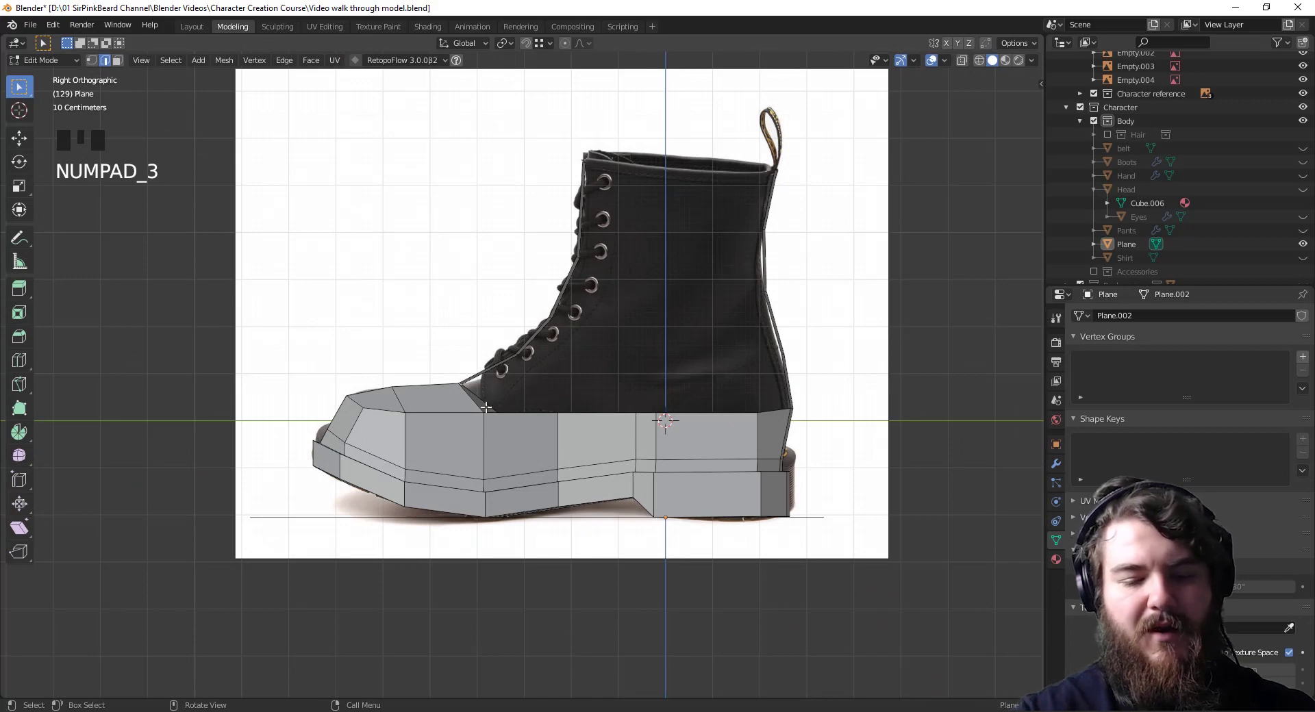
{"action": "key", "text": "g"}
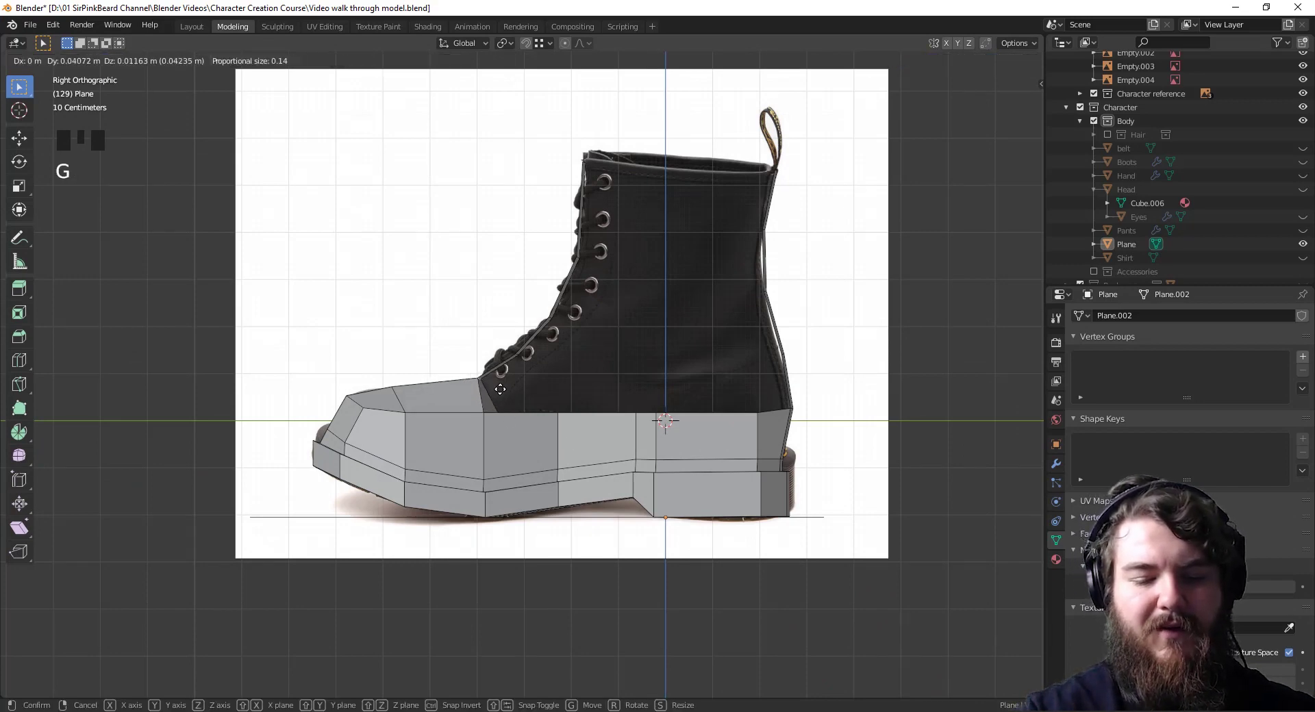
{"action": "left_click", "coordinate": [500, 397]}
Draw a near-vertical annotation from the front strip's base down to the sole's upper edge, and erase it
{"action": "left_click", "coordinate": [490, 435]}
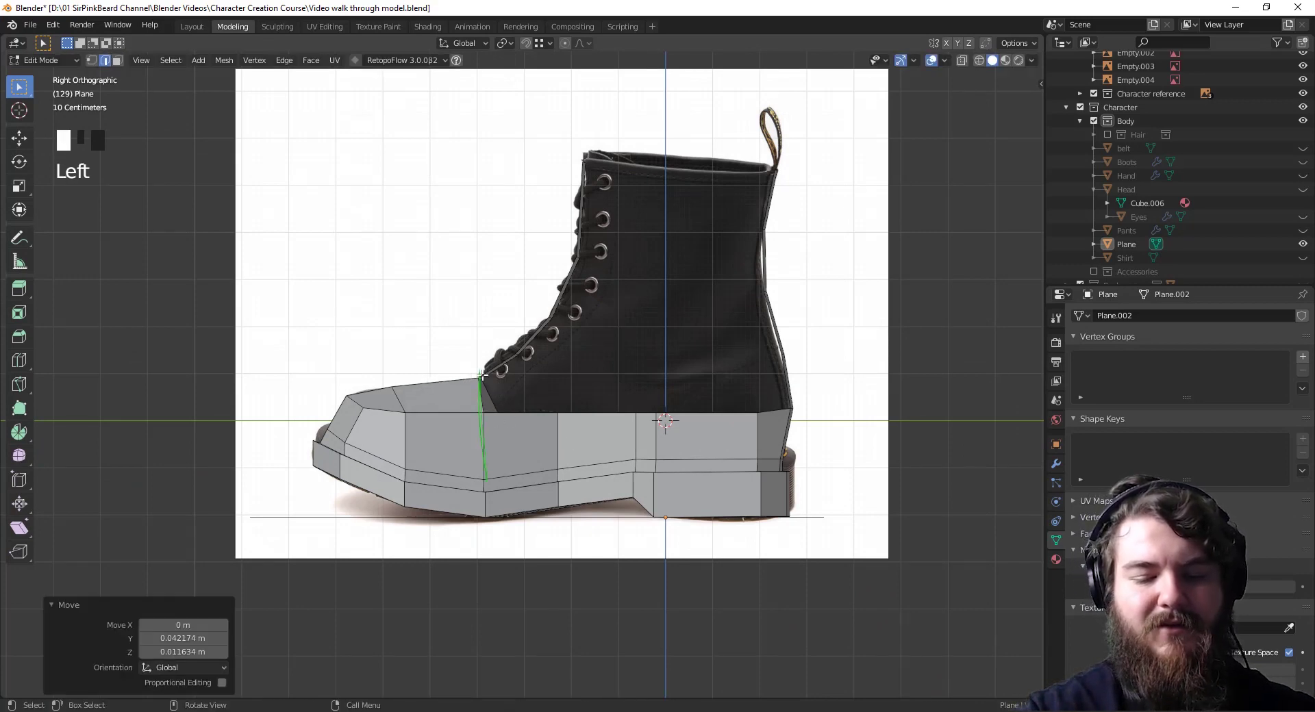
{"action": "key", "text": "d"}
{"action": "key", "text": "d"}
{"action": "key", "text": "d"}
{"action": "key", "text": "d"}
Select the five front strip faces from the toe cap up to the ankle and scale them to 2.05 along X in front view
{"action": "middle_click_drag", "start_coordinate": [386, 428], "coordinate": [660, 579]}
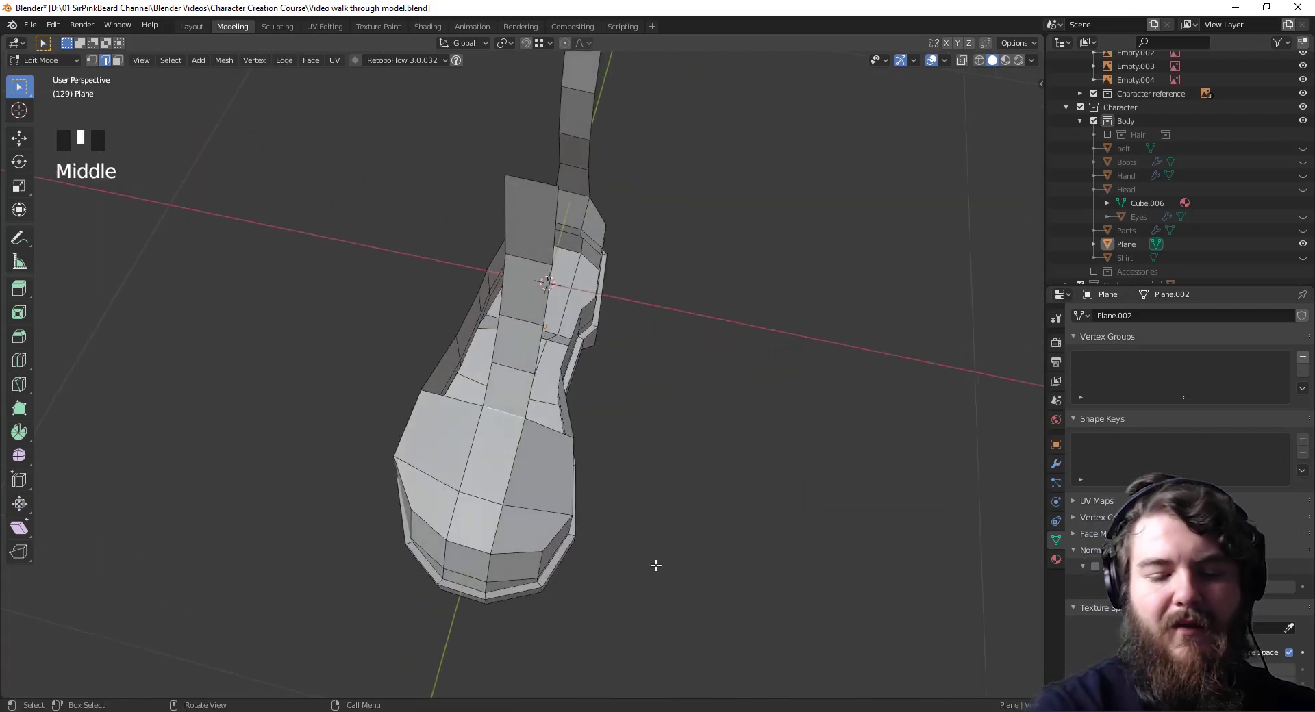
{"action": "key", "text": "3"}
{"action": "middle_click_drag", "start_coordinate": [667, 475], "coordinate": [539, 453]}
{"action": "left_click", "coordinate": [527, 438]}
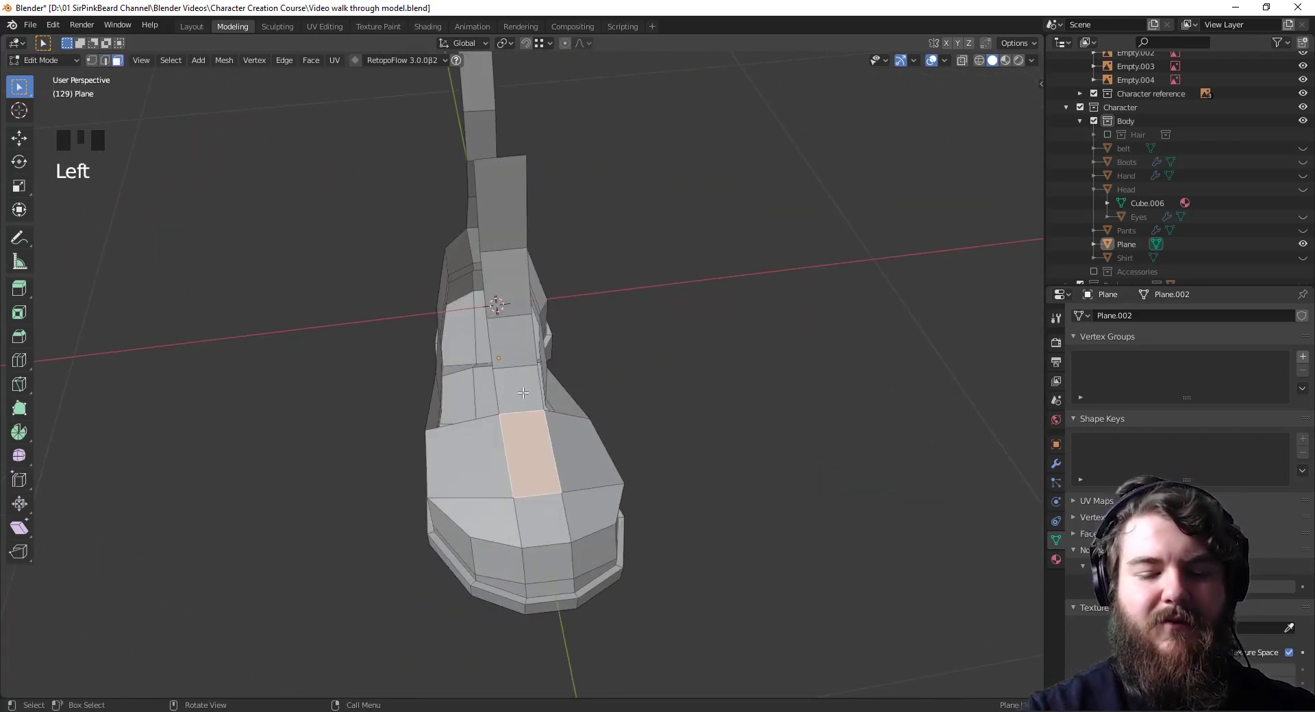
{"action": "left_click", "coordinate": [523, 390], "text": "shift"}
{"action": "left_click", "coordinate": [514, 341], "text": "shift"}
{"action": "left_click", "coordinate": [499, 300], "text": "shift"}
{"action": "left_click", "coordinate": [506, 209], "text": "shift"}
{"action": "middle_click_drag", "start_coordinate": [717, 411], "coordinate": [697, 391]}
{"action": "key", "text": "KP_3"}
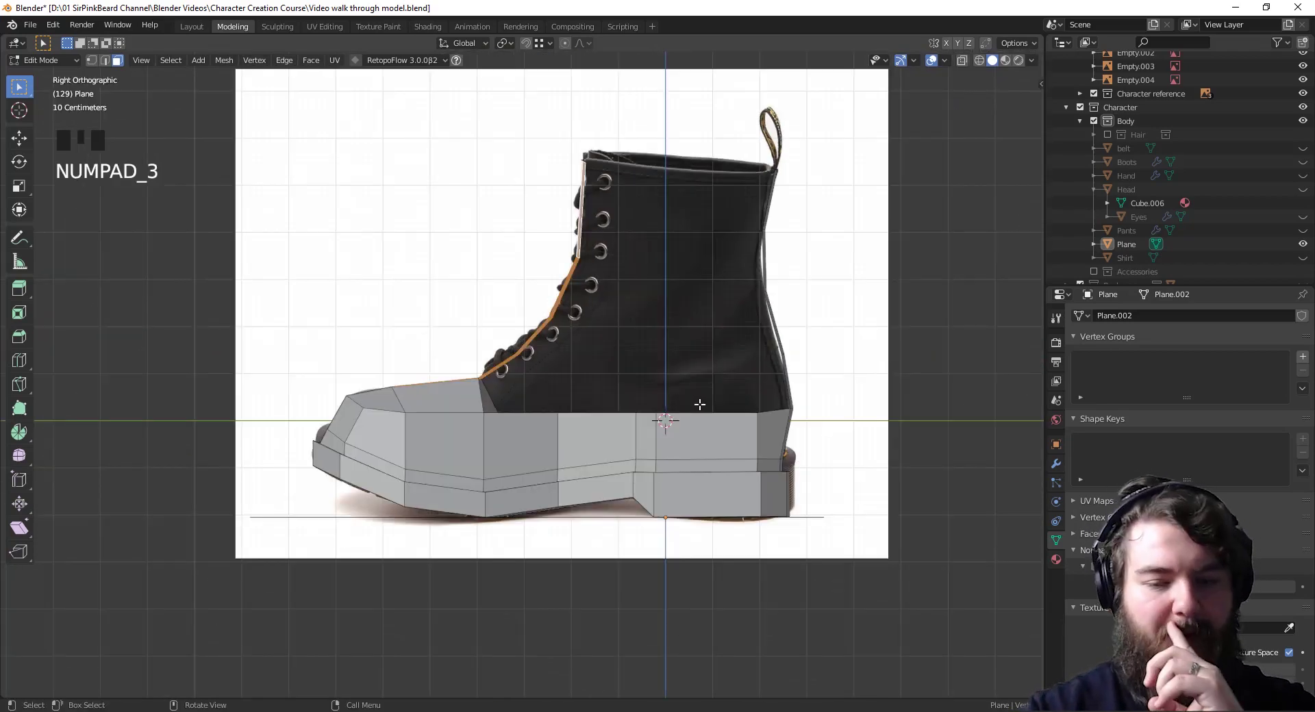
{"action": "key", "text": "KP_1"}
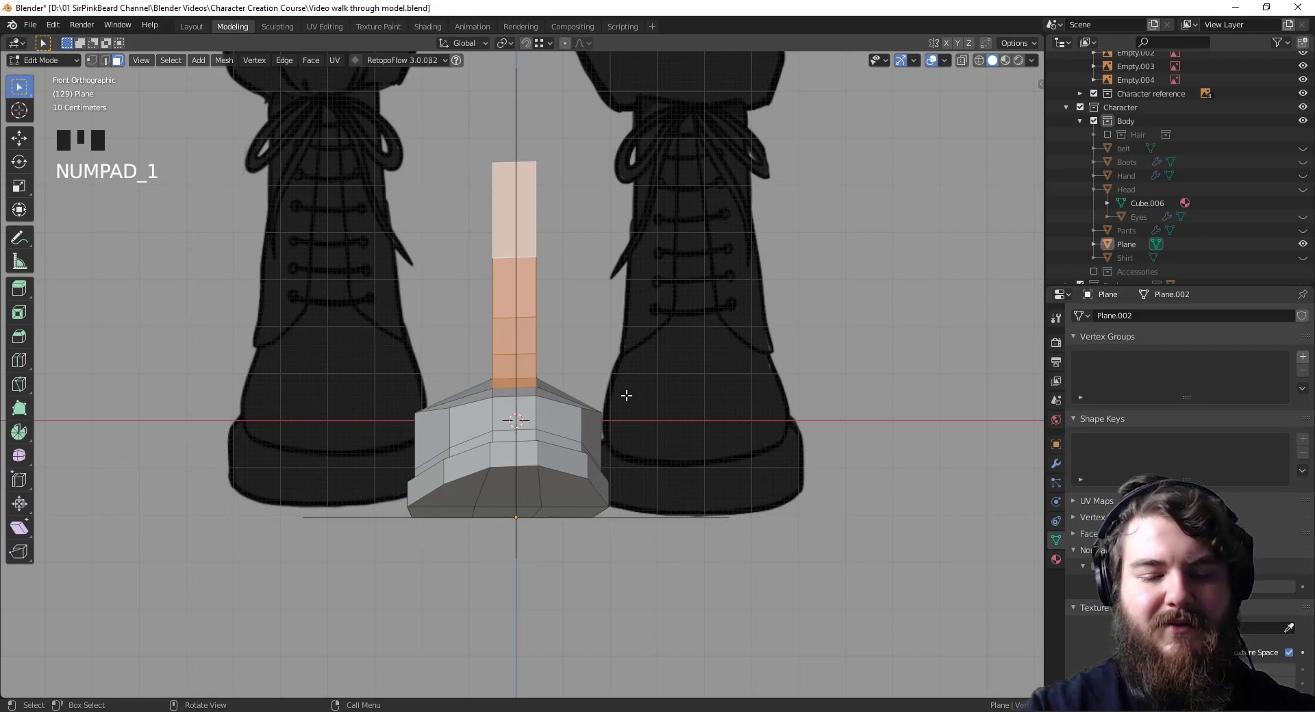
{"action": "key", "text": "s"}
{"action": "key", "text": "x"}
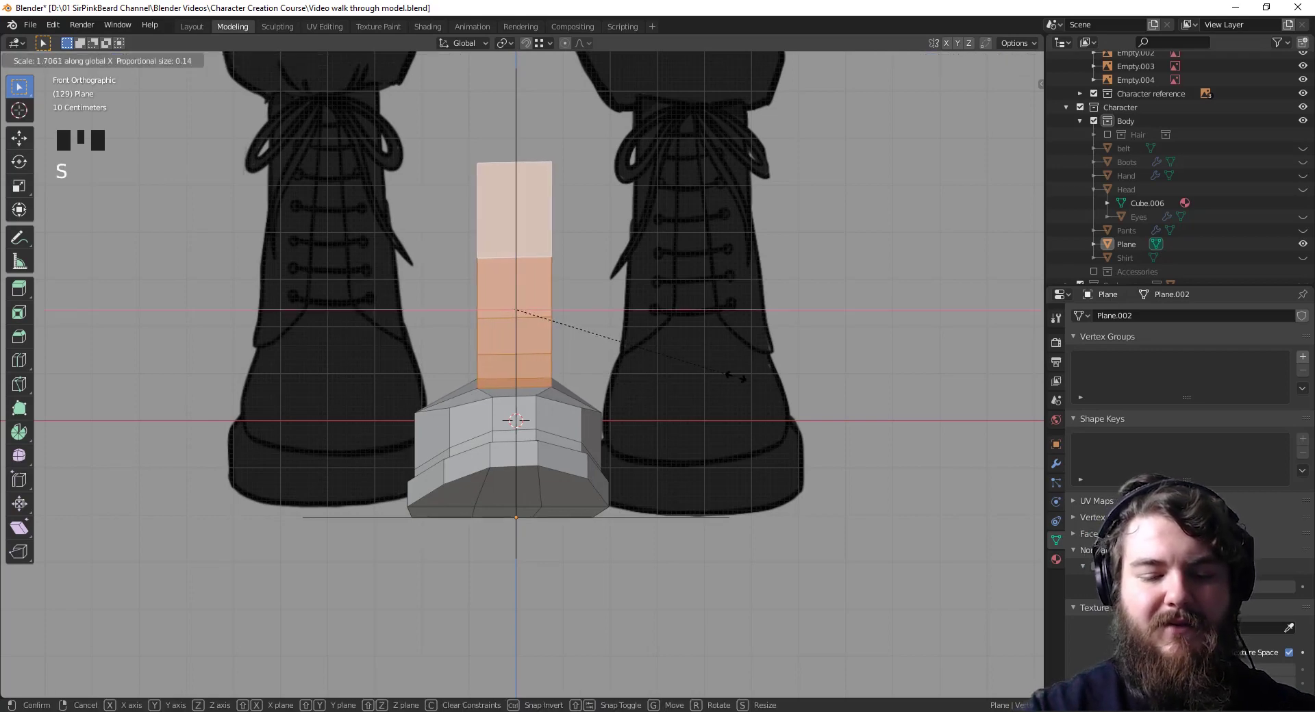
{"action": "left_click", "coordinate": [764, 374]}
Center the widened front strip over the boot by moving it along X by -0.023 m and a further -0.0096 m
{"action": "key", "text": "g"}
{"action": "key", "text": "x"}
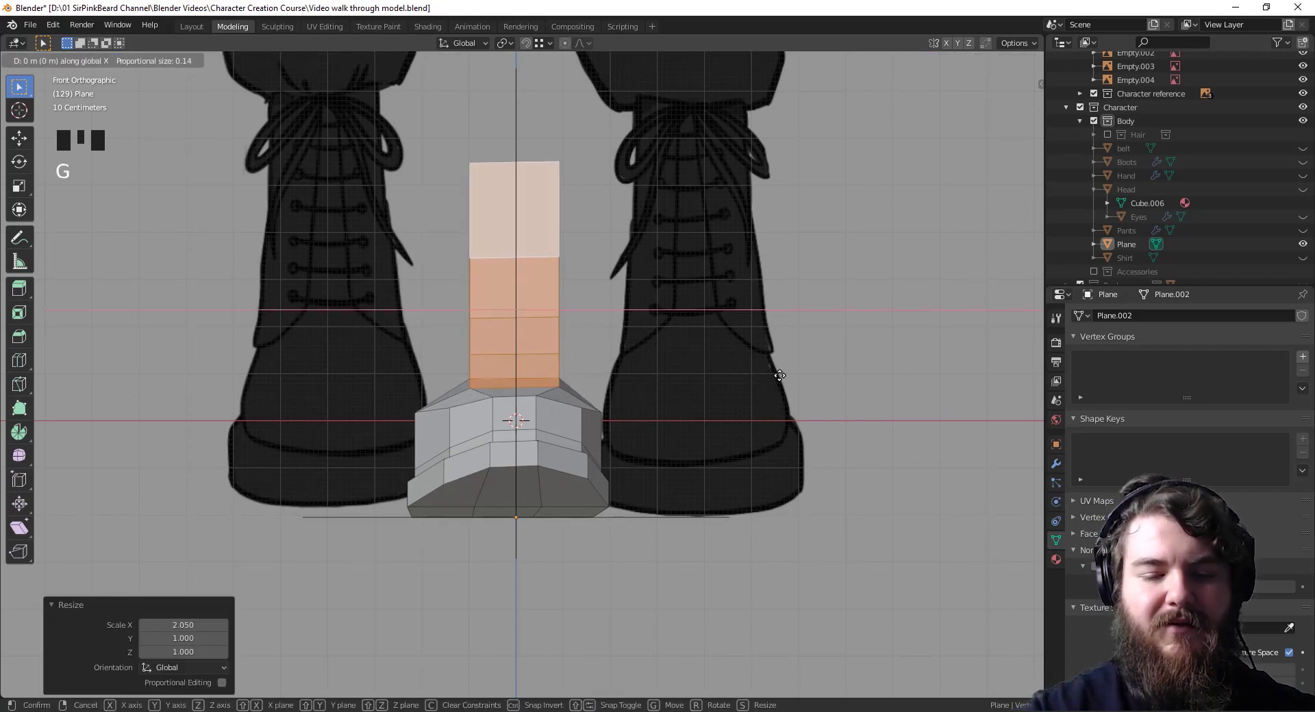
{"action": "left_click", "coordinate": [766, 377]}
{"action": "middle_click_drag", "start_coordinate": [764, 376], "coordinate": [769, 467]}
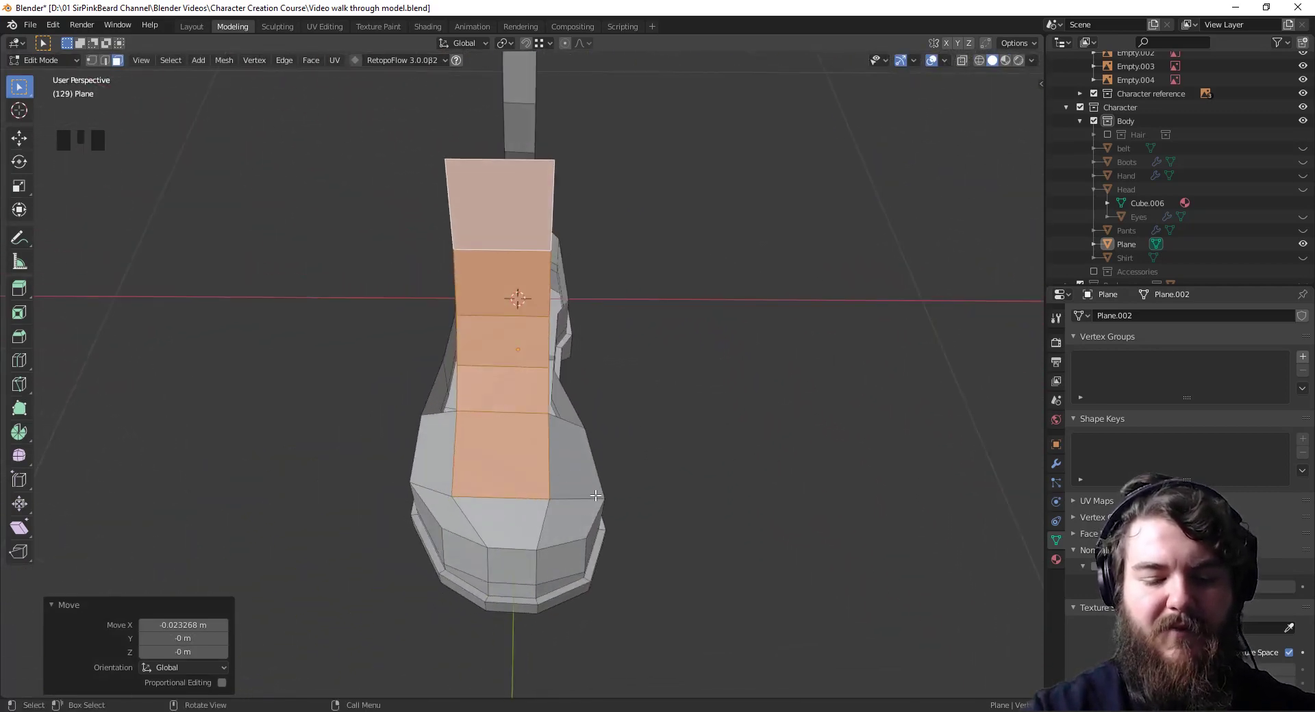
{"action": "mouse_move", "coordinate": [596, 496]}
{"action": "middle_mouse_down"}
{"action": "mouse_move", "coordinate": [757, 431]}
{"action": "mouse_move", "coordinate": [683, 433]}
{"action": "mouse_move", "coordinate": [616, 480]}
{"action": "mouse_move", "coordinate": [590, 519]}
{"action": "middle_mouse_up"}
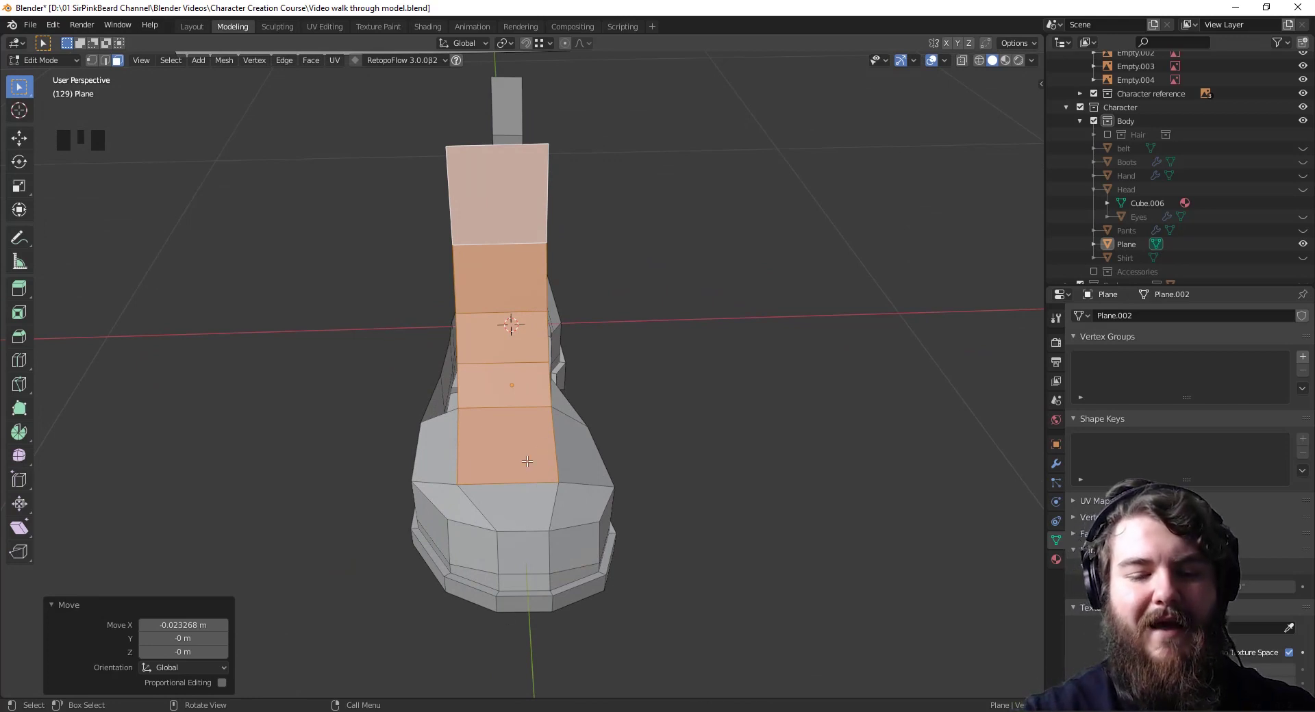
{"action": "key", "text": "g"}
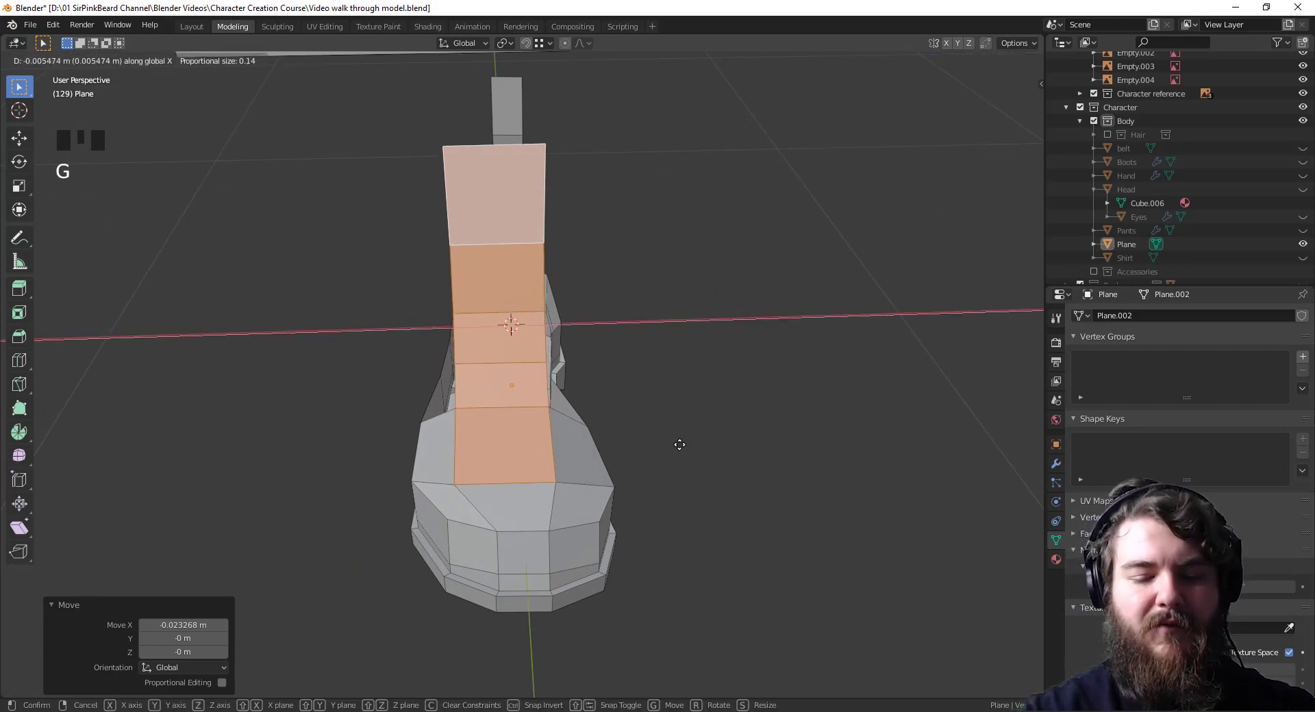
{"action": "left_click", "coordinate": [675, 444]}
{"action": "middle_click_drag", "start_coordinate": [689, 419], "coordinate": [824, 390]}
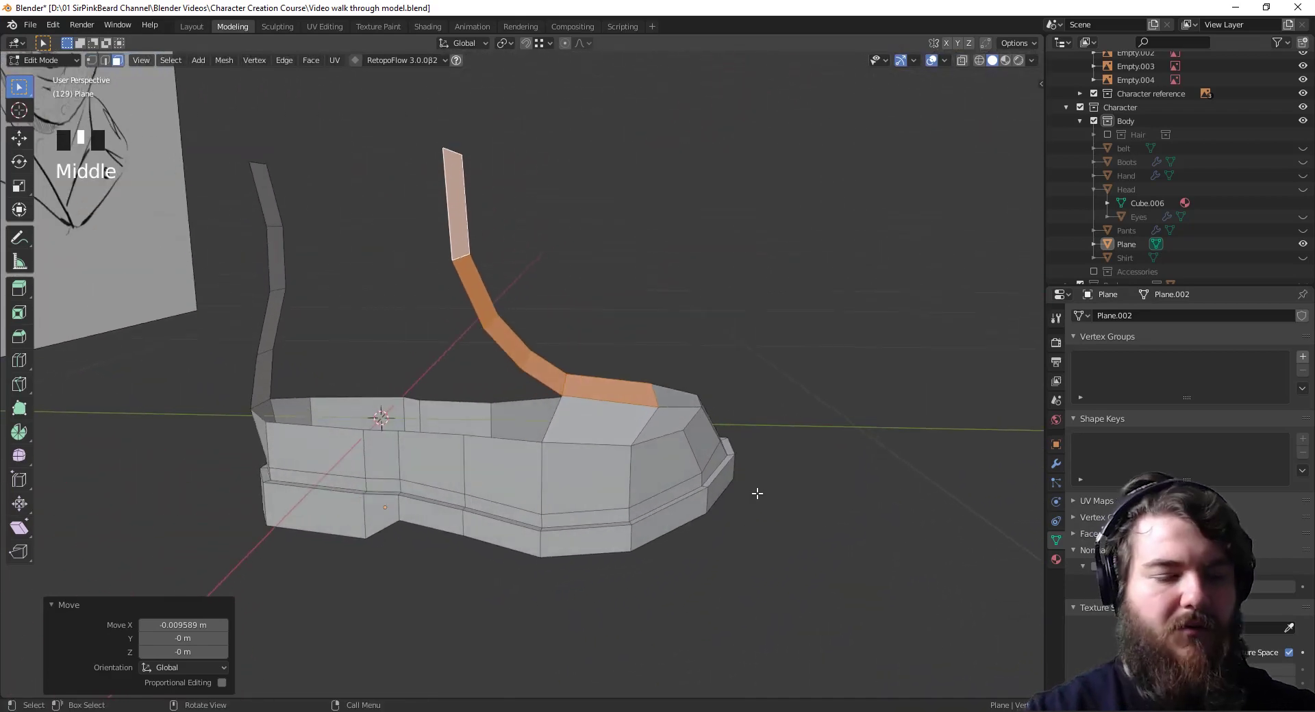
Select the upper rim edges along both sides of the boot and extrude them 0.1242 m upward along Z
{"action": "key", "text": "KP_3"}
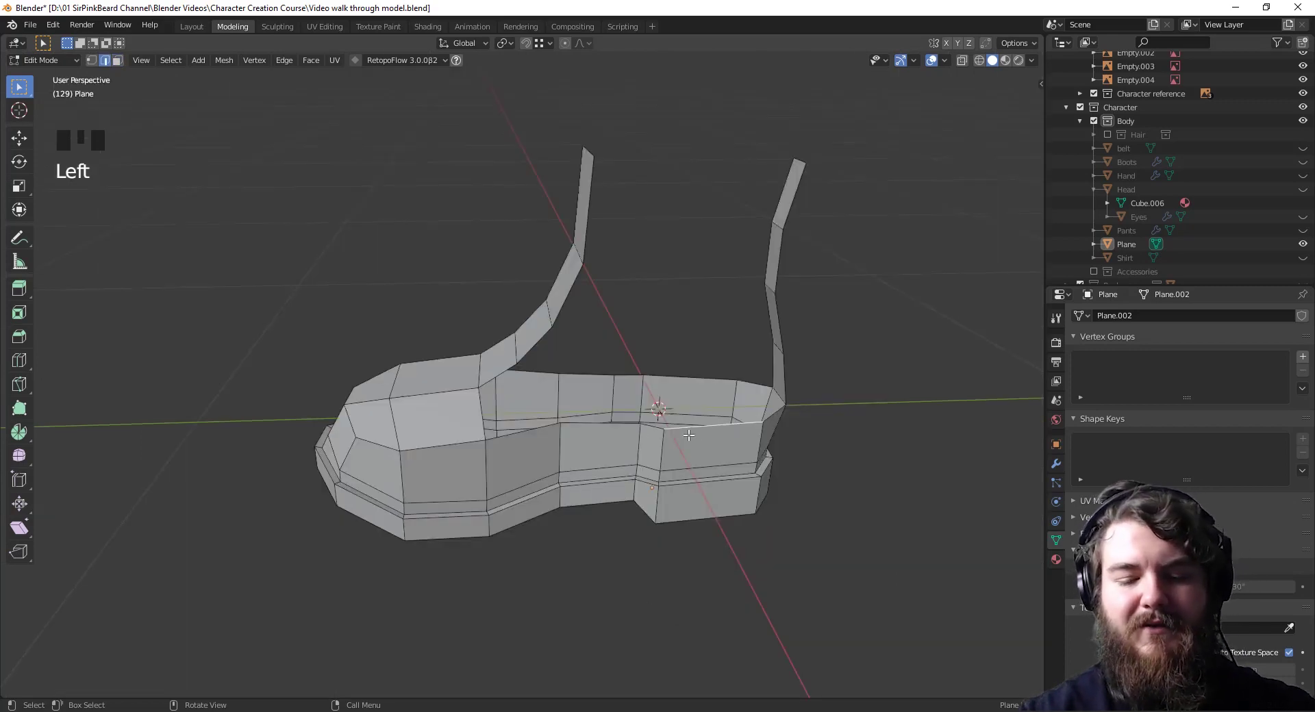
{"action": "left_click", "coordinate": [582, 423], "text": "ctrl"}
{"action": "middle_click_drag", "start_coordinate": [678, 449], "coordinate": [497, 489]}
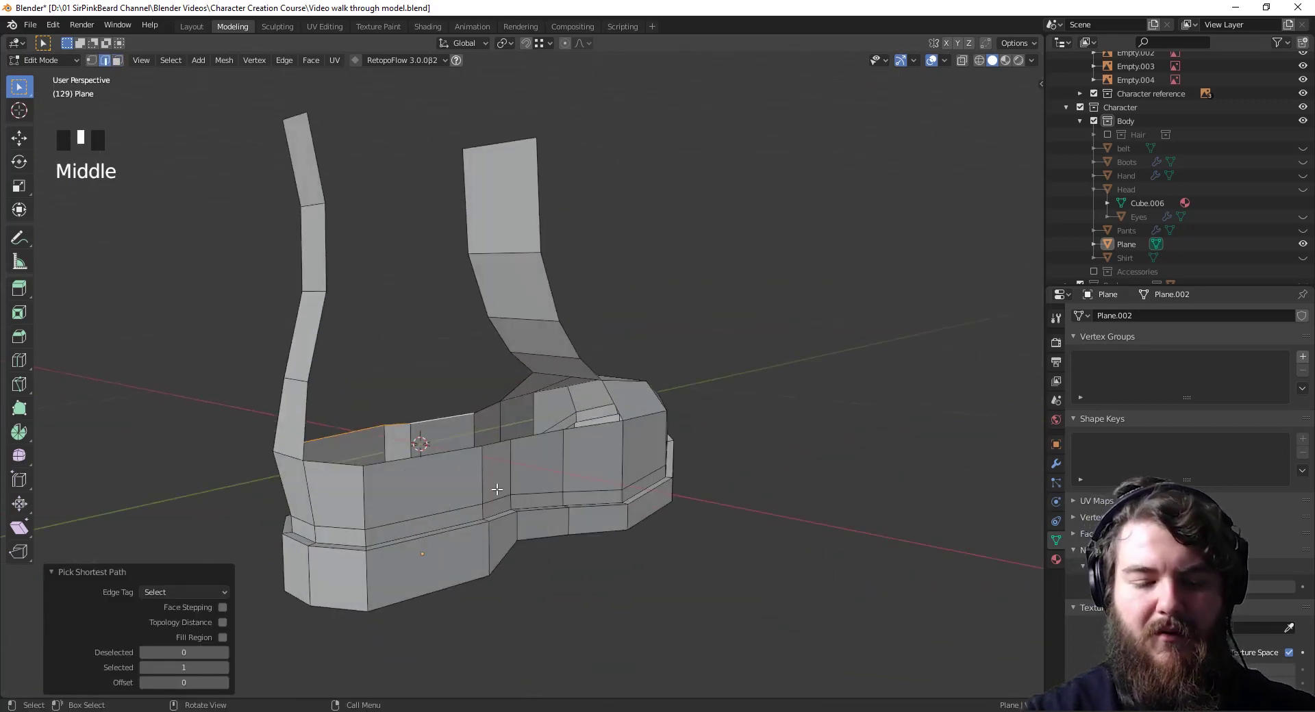
{"action": "left_click", "coordinate": [434, 457], "text": "shift"}
{"action": "left_click", "coordinate": [342, 463], "text": "ctrl"}
{"action": "middle_click_drag", "start_coordinate": [342, 463], "coordinate": [803, 465]}
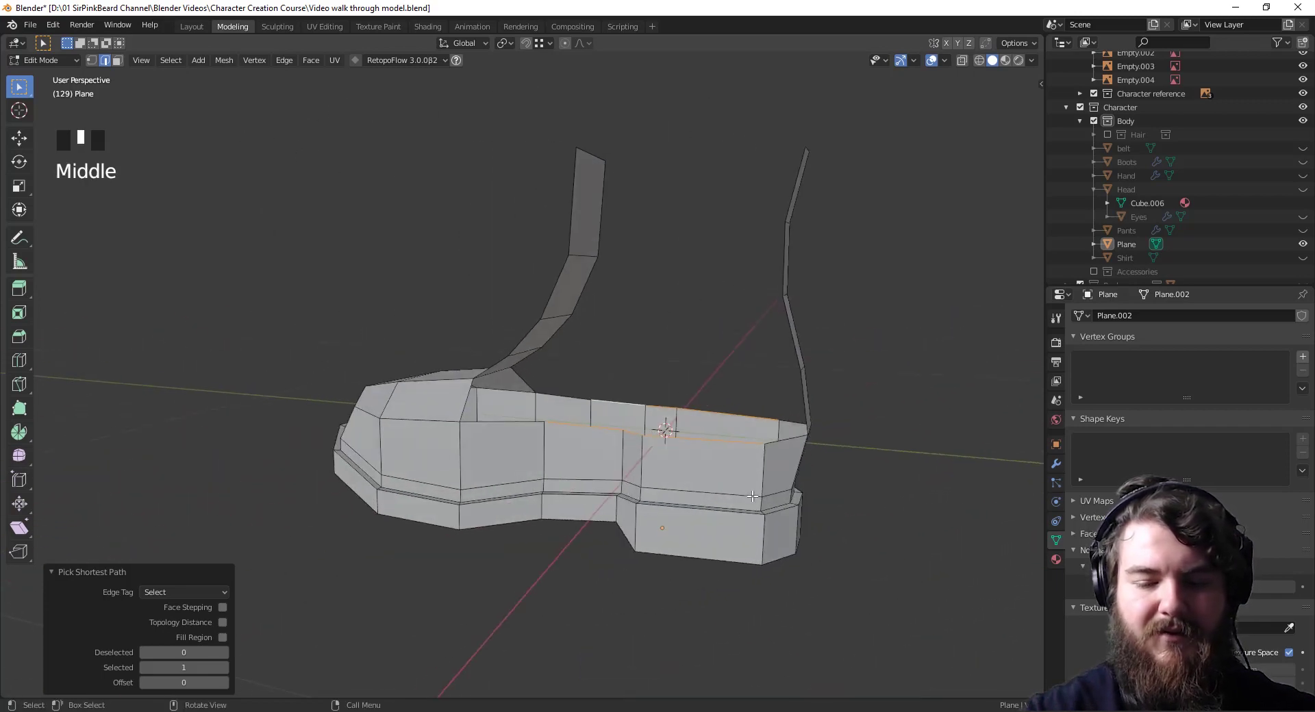
{"action": "key", "text": "e"}
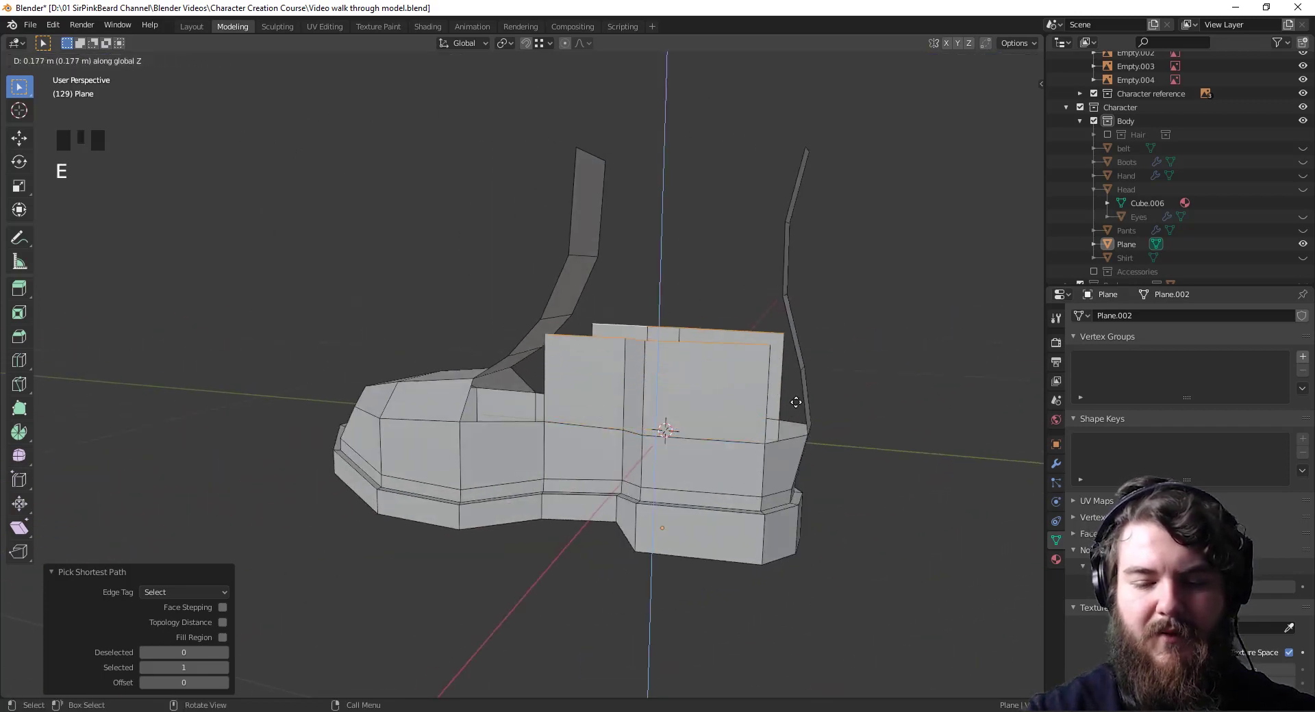
{"action": "left_click", "coordinate": [801, 380]}
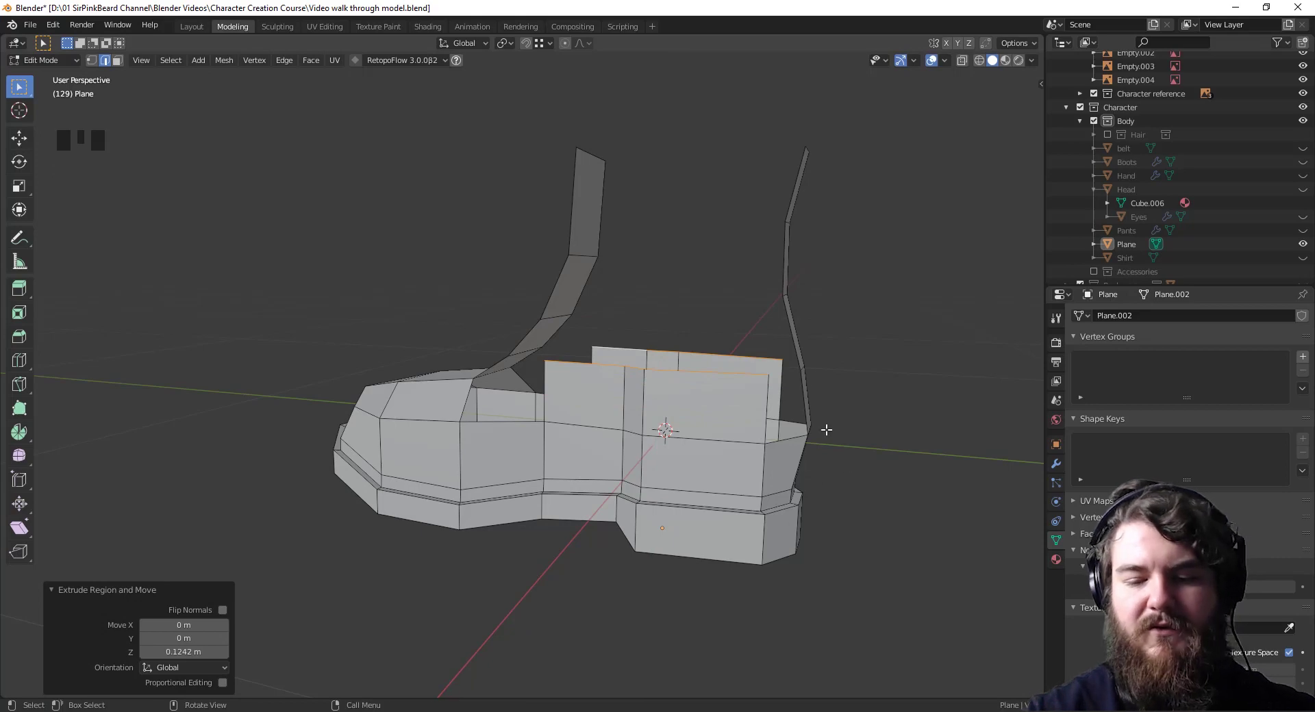
Fill the gaps between the raised side walls and the heel strip with faces on both sides
{"action": "mouse_move", "coordinate": [788, 374]}
{"action": "middle_mouse_down"}
{"action": "mouse_move", "coordinate": [831, 361]}
{"action": "mouse_move", "coordinate": [812, 375]}
{"action": "middle_mouse_up"}
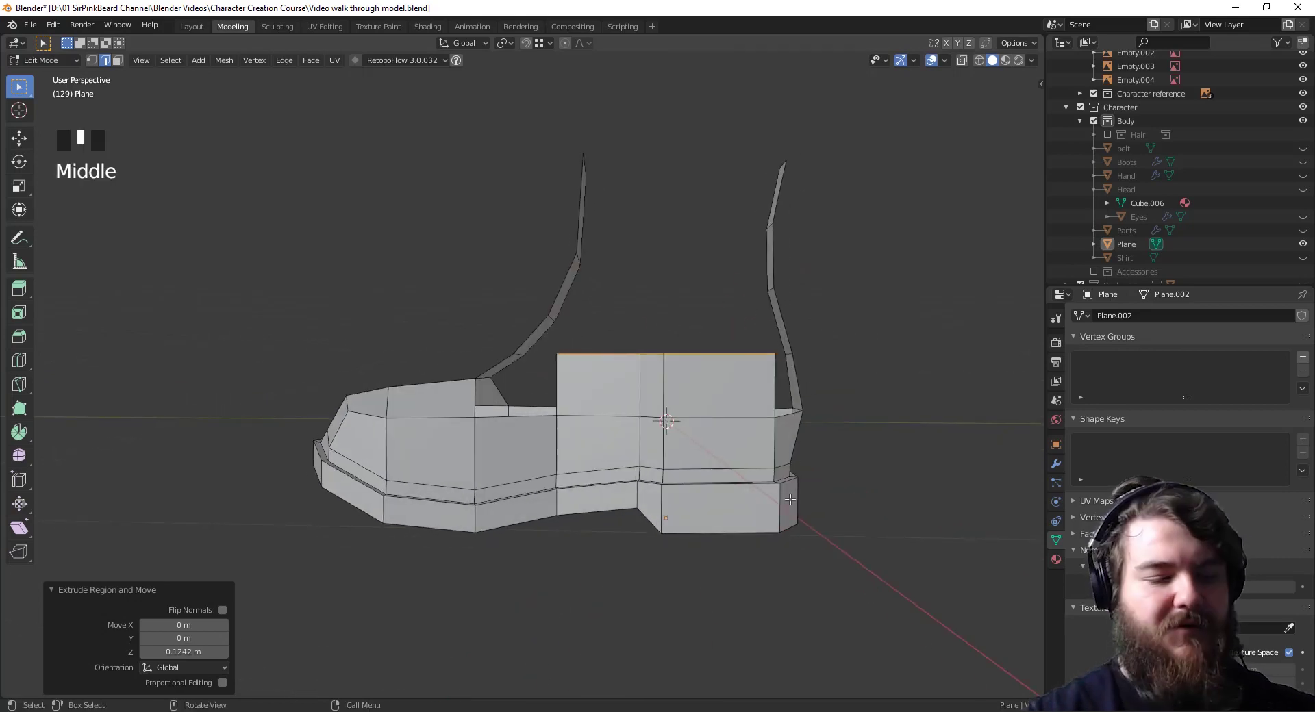
{"action": "key", "text": "KP_3"}
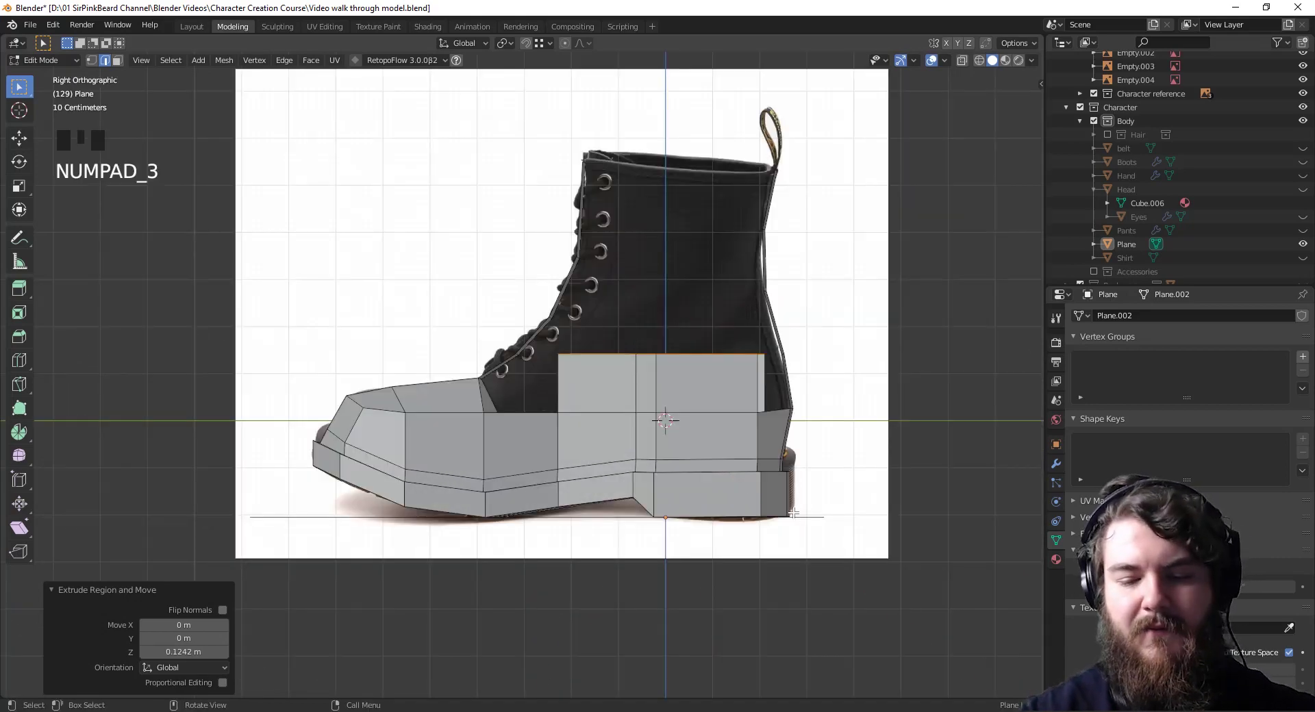
{"action": "middle_click_drag", "start_coordinate": [799, 394], "coordinate": [855, 499]}
{"action": "left_click", "coordinate": [788, 383]}
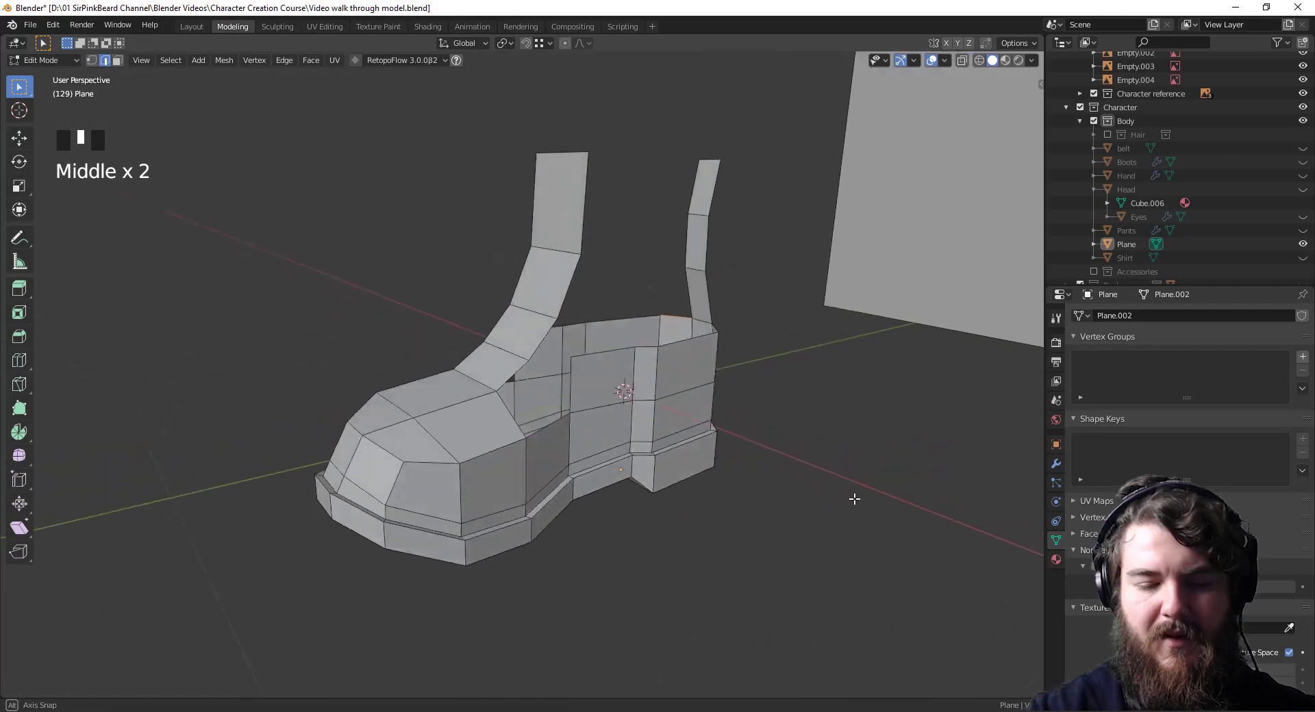
Draw annotation lines from the toe cap along the boot's side toward the heel and across to the front strip
{"action": "middle_click_drag", "start_coordinate": [598, 475], "coordinate": [420, 444]}
{"action": "left_click", "coordinate": [420, 444]}
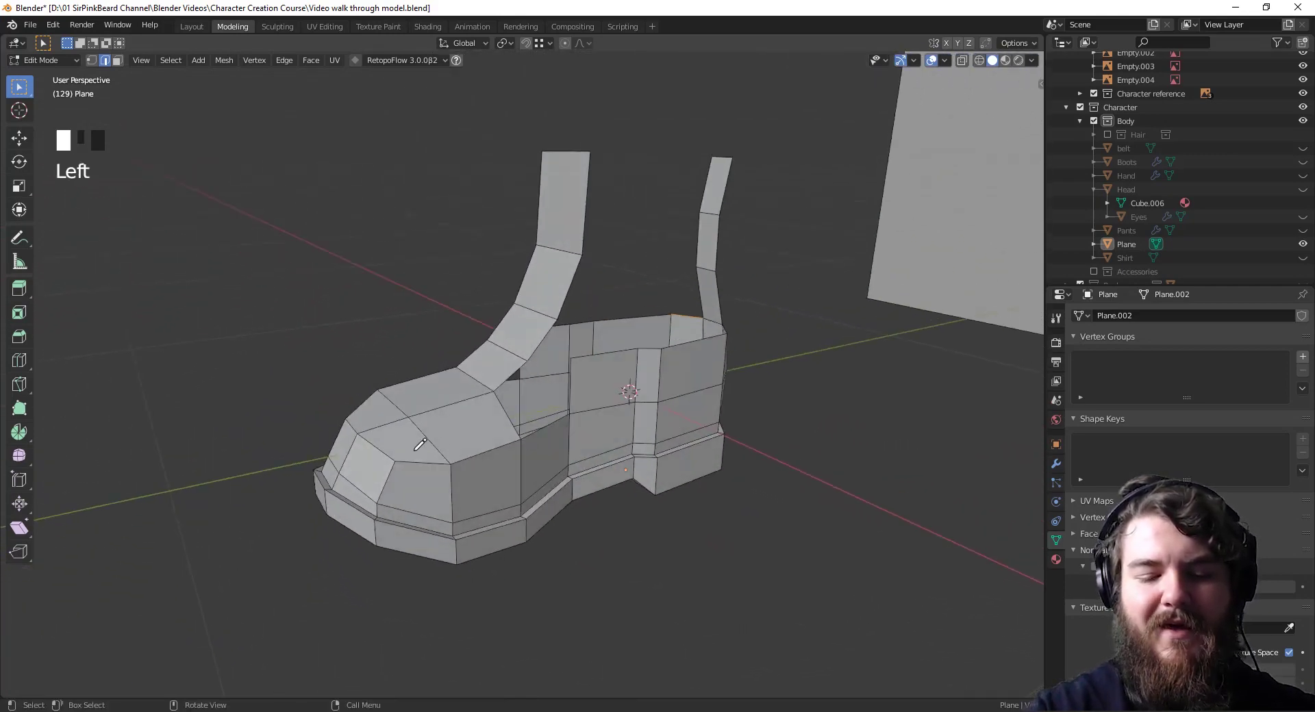
{"action": "left_click_drag", "start_coordinate": [589, 387], "coordinate": [692, 376]}
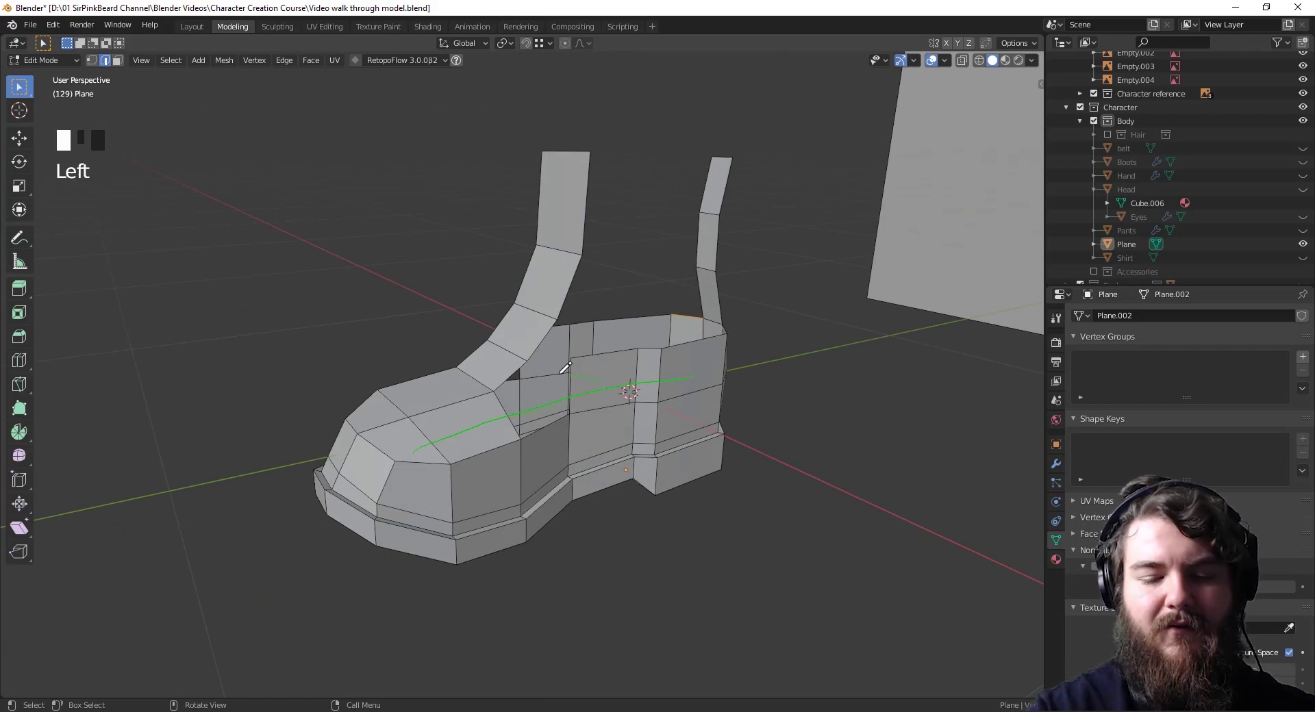
{"action": "mouse_move", "coordinate": [512, 357]}
{"action": "left_mouse_down"}
{"action": "mouse_move", "coordinate": [571, 389]}
{"action": "mouse_move", "coordinate": [701, 376]}
{"action": "left_mouse_up"}
Lower the side walls' top edges by 0.036357 m along Z in right view
{"action": "mouse_move", "coordinate": [700, 376]}
{"action": "middle_mouse_down"}
{"action": "mouse_move", "coordinate": [623, 624]}
{"action": "mouse_move", "coordinate": [752, 482]}
{"action": "middle_mouse_up"}
{"action": "key", "text": "KP_3"}
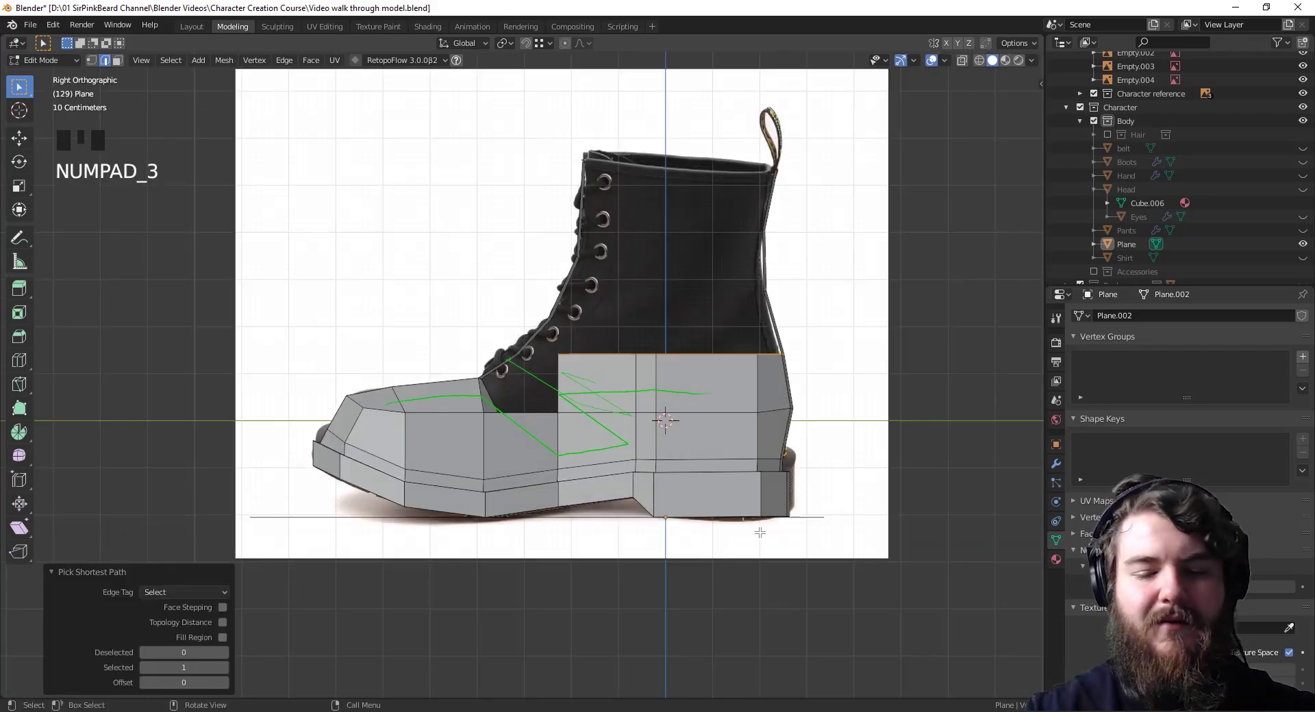
{"action": "key", "text": "g"}
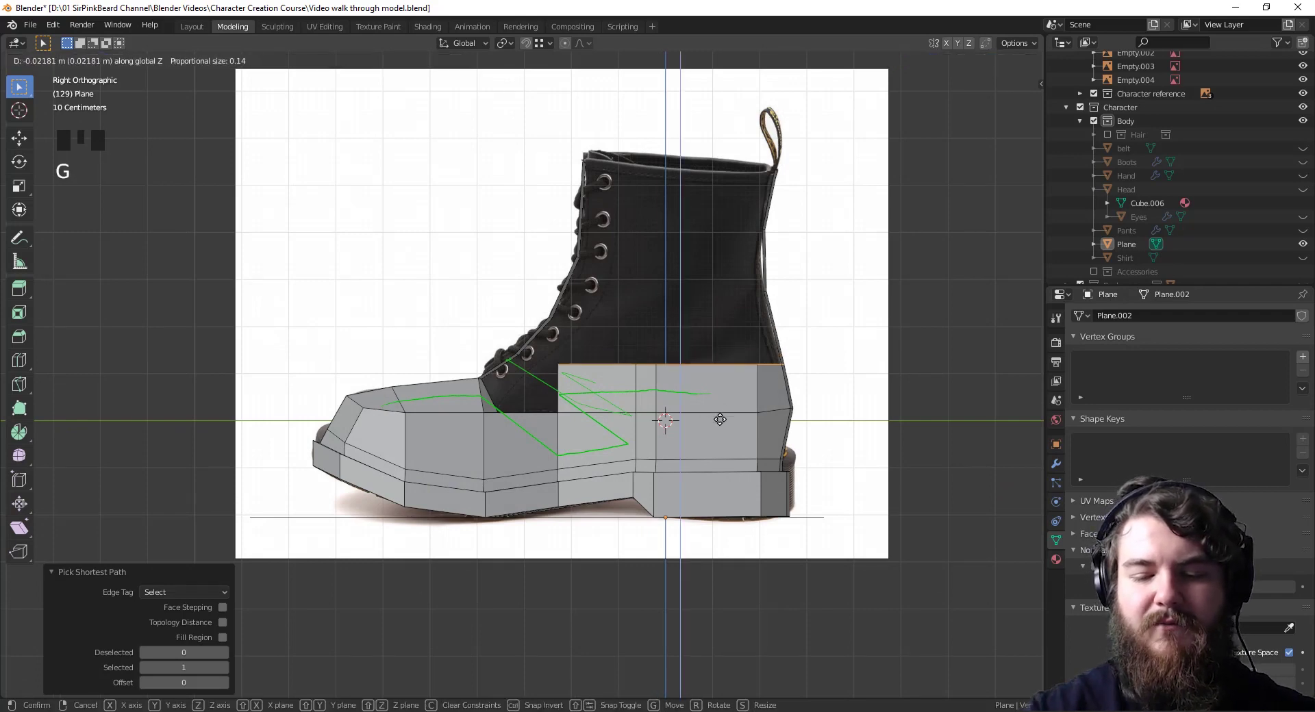
{"action": "left_click", "coordinate": [724, 425]}
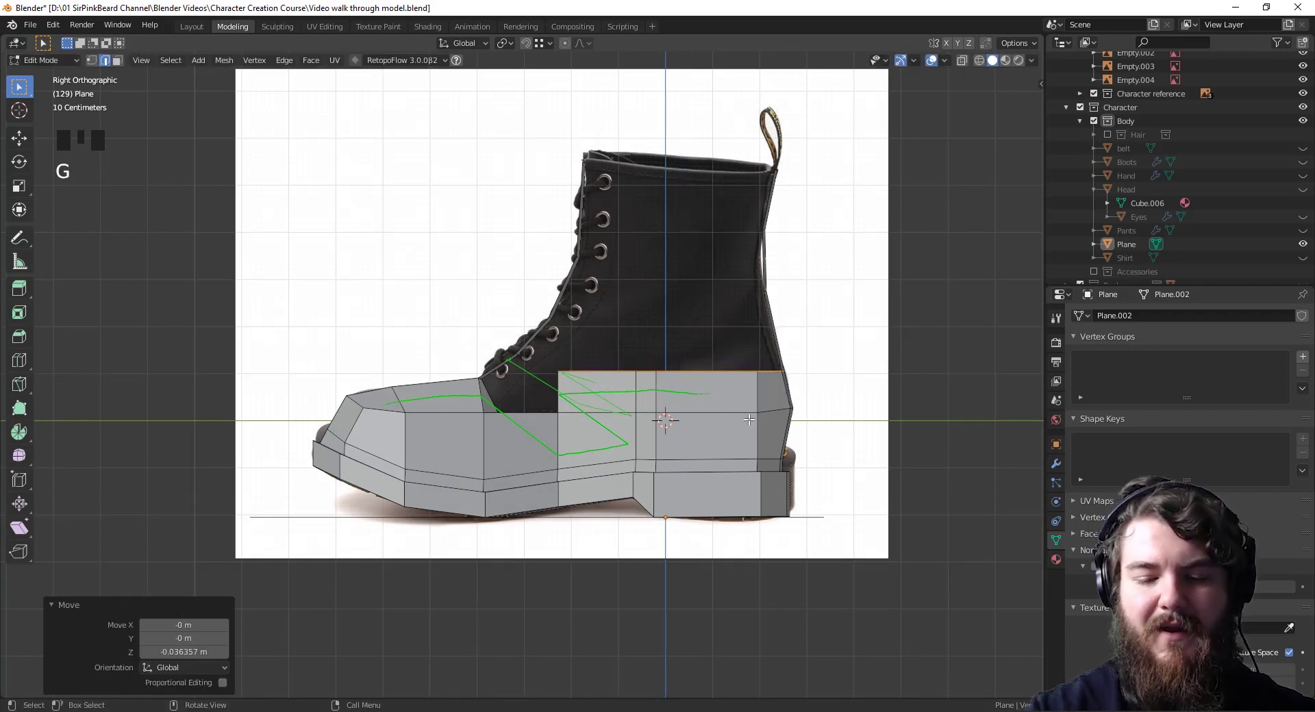
Select the heel strip's edge level with the side walls' top and move it 0.011367 m along Y
{"action": "middle_click_drag", "start_coordinate": [750, 421], "coordinate": [812, 399]}
{"action": "left_click", "coordinate": [815, 400]}
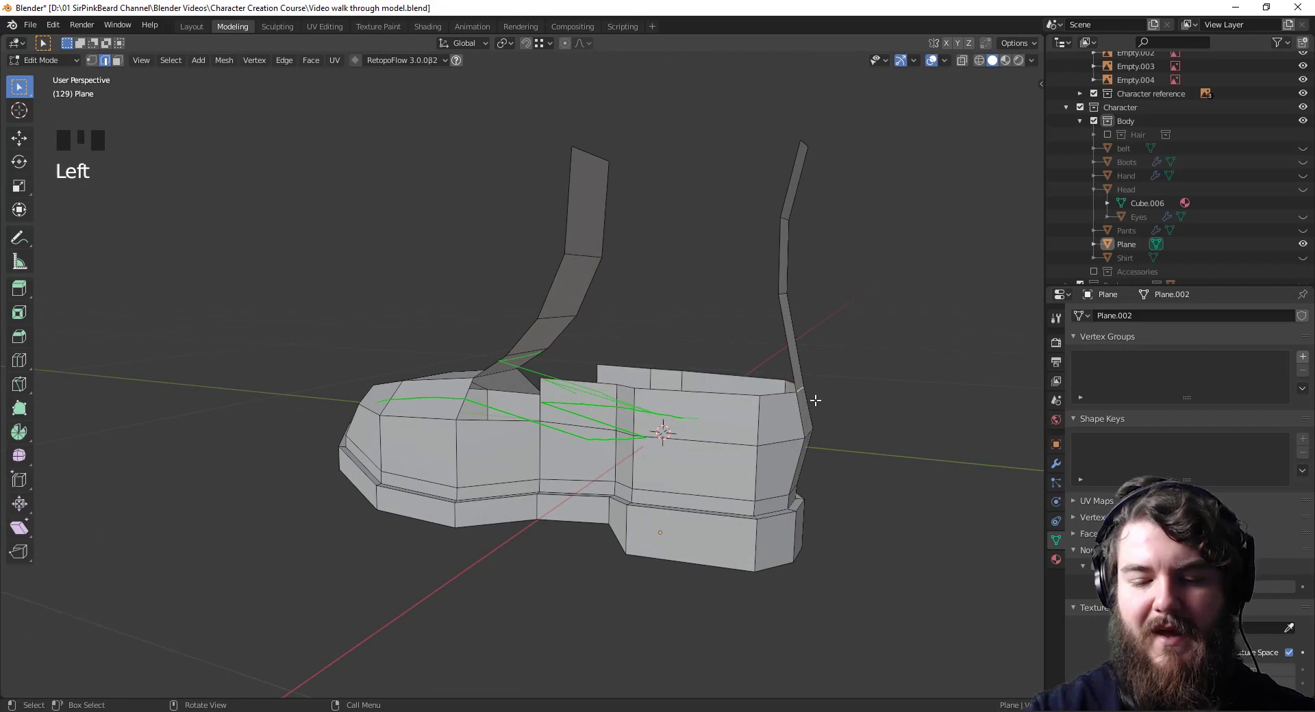
{"action": "key", "text": "g"}
{"action": "left_click", "coordinate": [822, 396]}
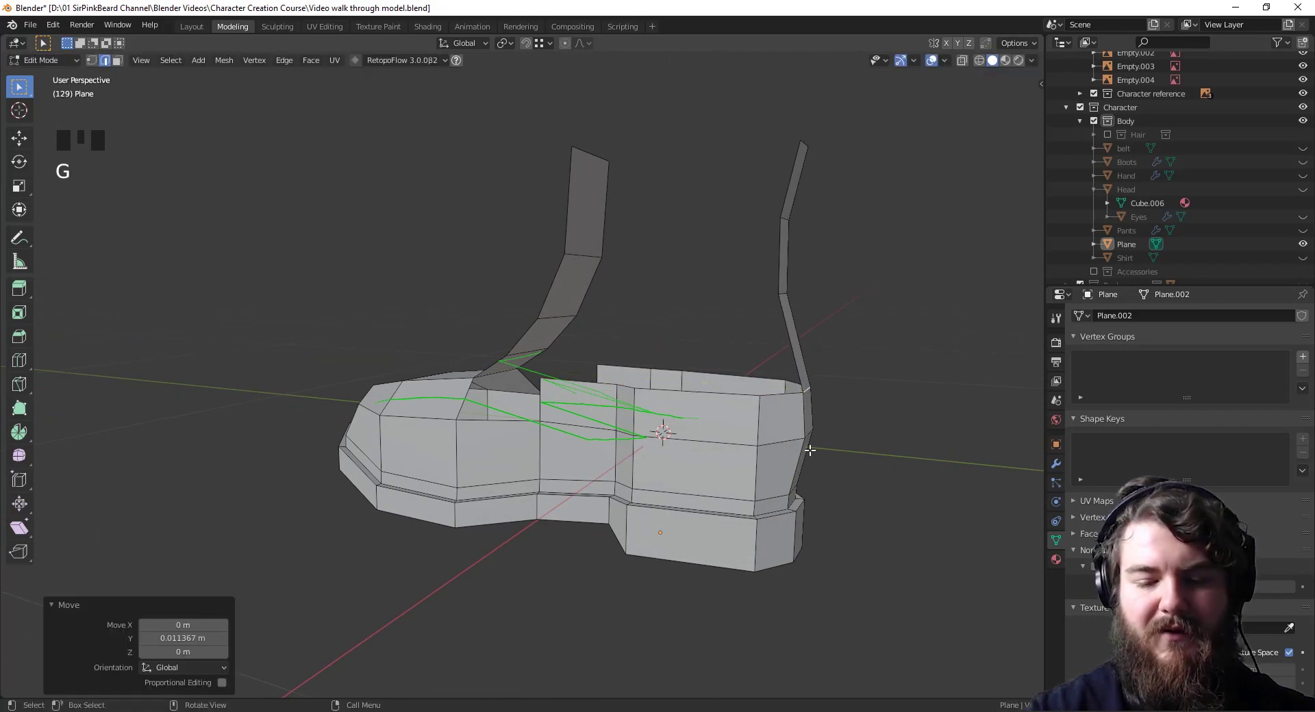
Fill the openings between the side walls, the toe cap and the front strip's base with faces
{"action": "middle_click_drag", "start_coordinate": [813, 485], "coordinate": [629, 428]}
{"action": "key", "text": "2"}
{"action": "key", "text": "f"}
{"action": "left_click", "coordinate": [500, 459]}
{"action": "key", "text": "f"}
{"action": "left_click", "coordinate": [512, 488]}
Select an edge on the boot's side beside the front strip and move it 0.028126 m along X
{"action": "left_click", "coordinate": [579, 415]}
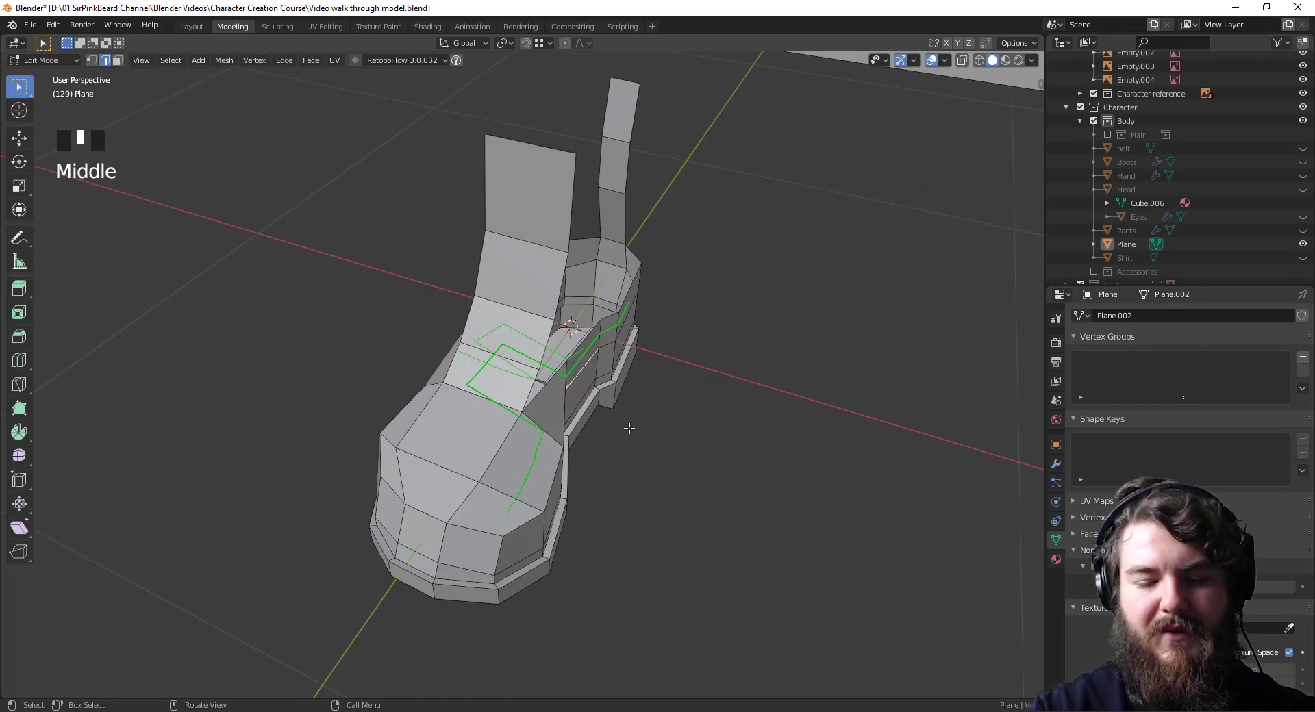
{"action": "key", "text": "g"}
{"action": "left_click", "coordinate": [617, 387]}
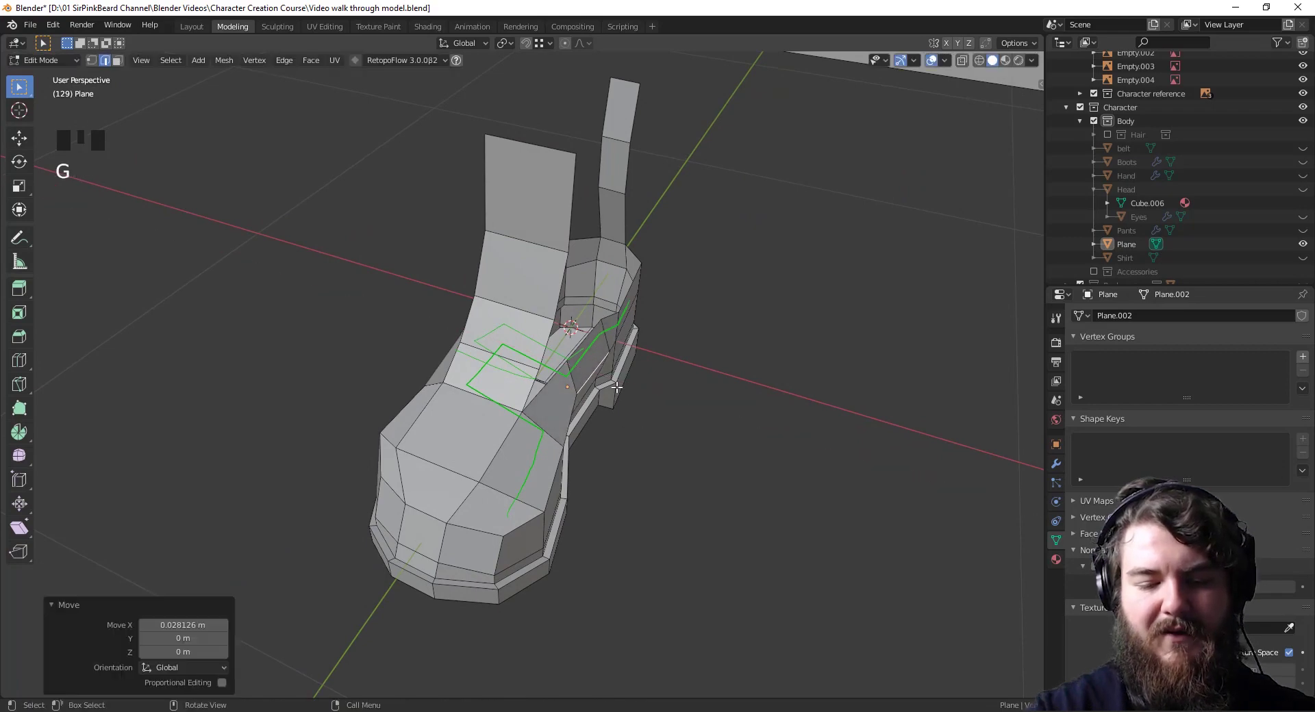
Scale the edge where the front strip meets the toe cap to 1.239 along X, shift it 0.004188 m along X, and enlarge it slightly
{"action": "middle_click_drag", "start_coordinate": [580, 343], "coordinate": [643, 445]}
{"action": "key", "text": "s"}
{"action": "key", "text": "x"}
{"action": "left_click", "coordinate": [594, 437]}
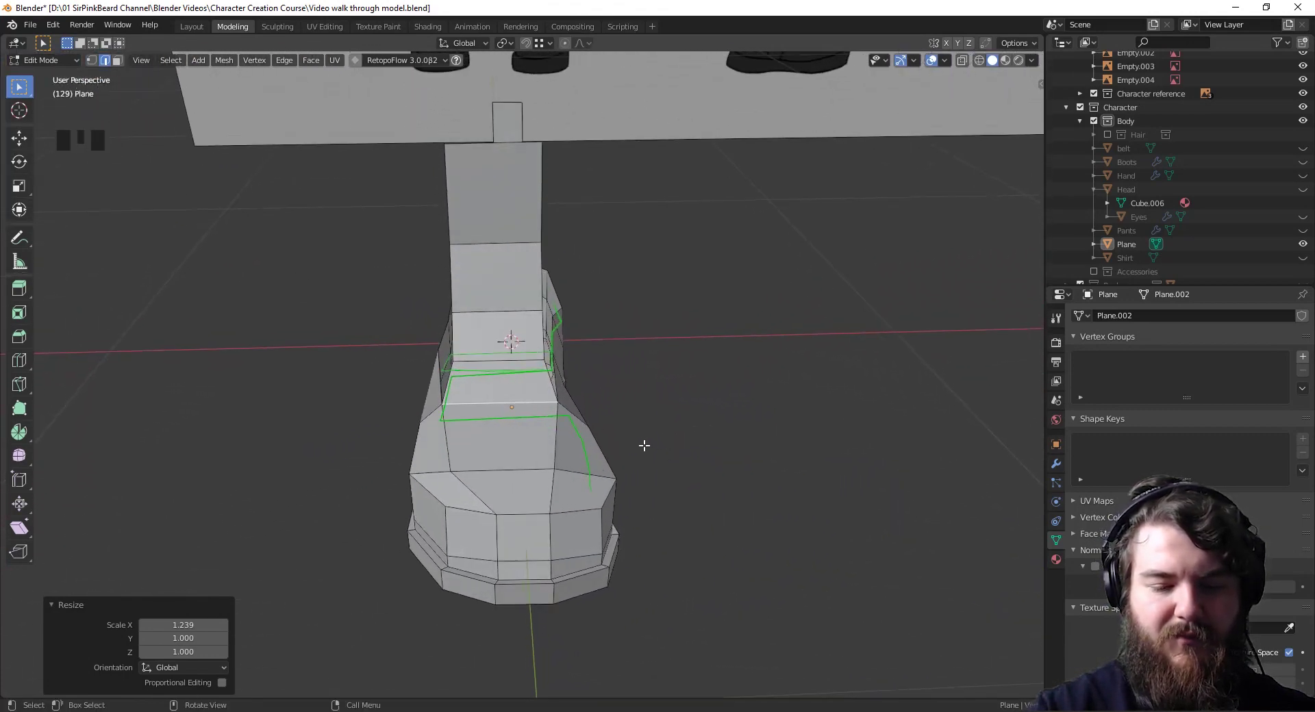
{"action": "key", "text": "g"}
{"action": "left_click", "coordinate": [646, 445]}
{"action": "key", "text": "s"}
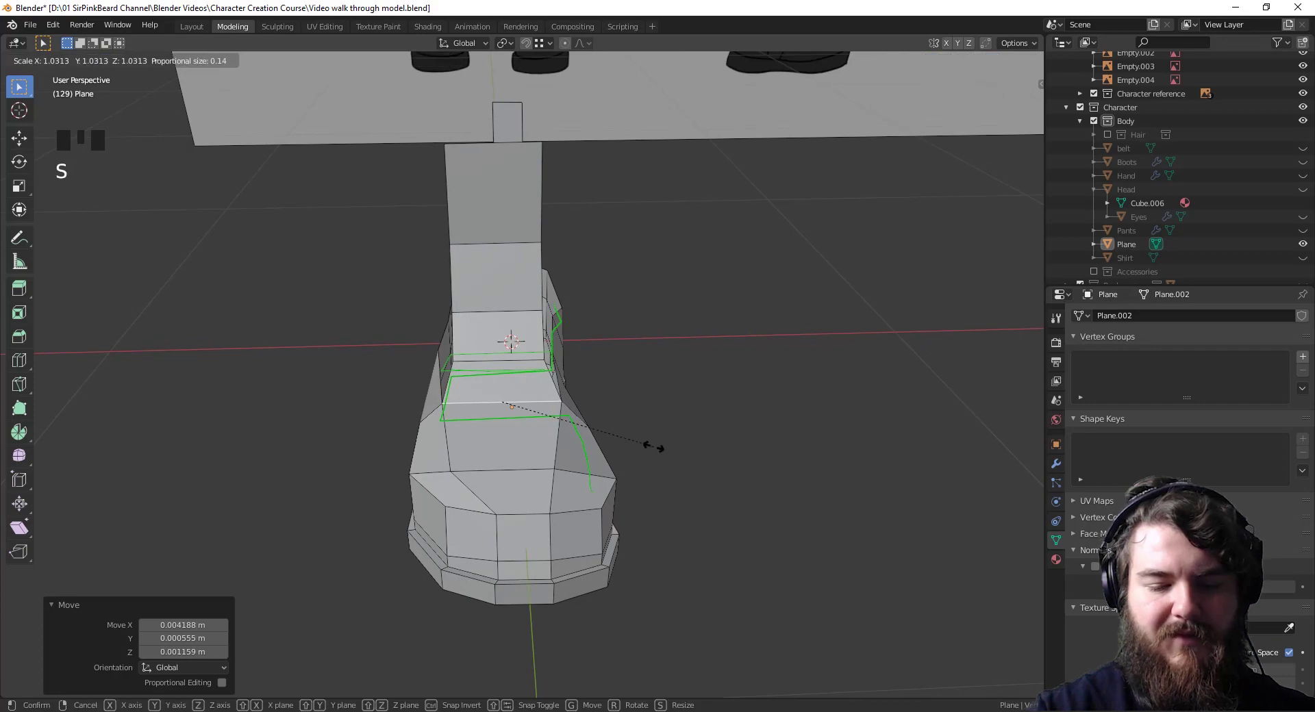
{"action": "left_click", "coordinate": [662, 447]}
Scale the toe cap's upper side edges to 0.919 along X to narrow the boot behind the toe
{"action": "middle_click_drag", "start_coordinate": [663, 446], "coordinate": [617, 446]}
{"action": "key", "text": "s"}
{"action": "key", "text": "x"}
{"action": "left_click", "coordinate": [706, 449]}
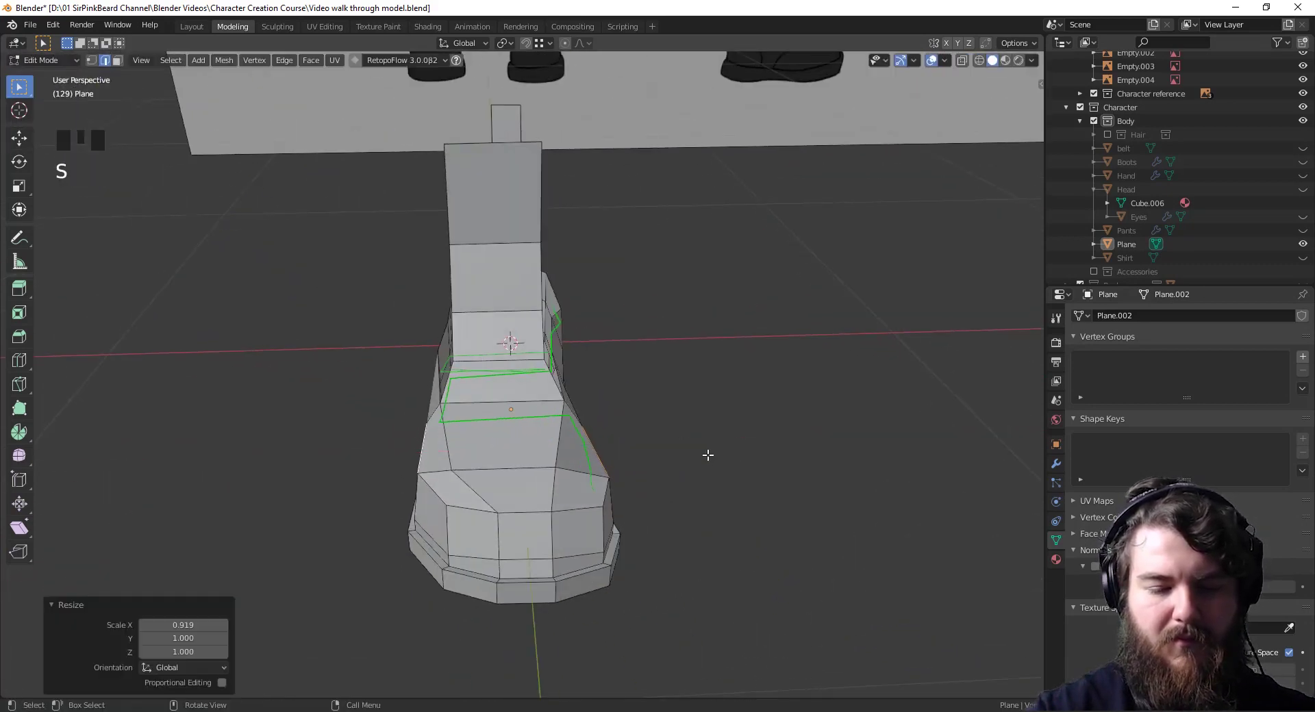
{"action": "middle_click_drag", "start_coordinate": [707, 454], "coordinate": [659, 457]}
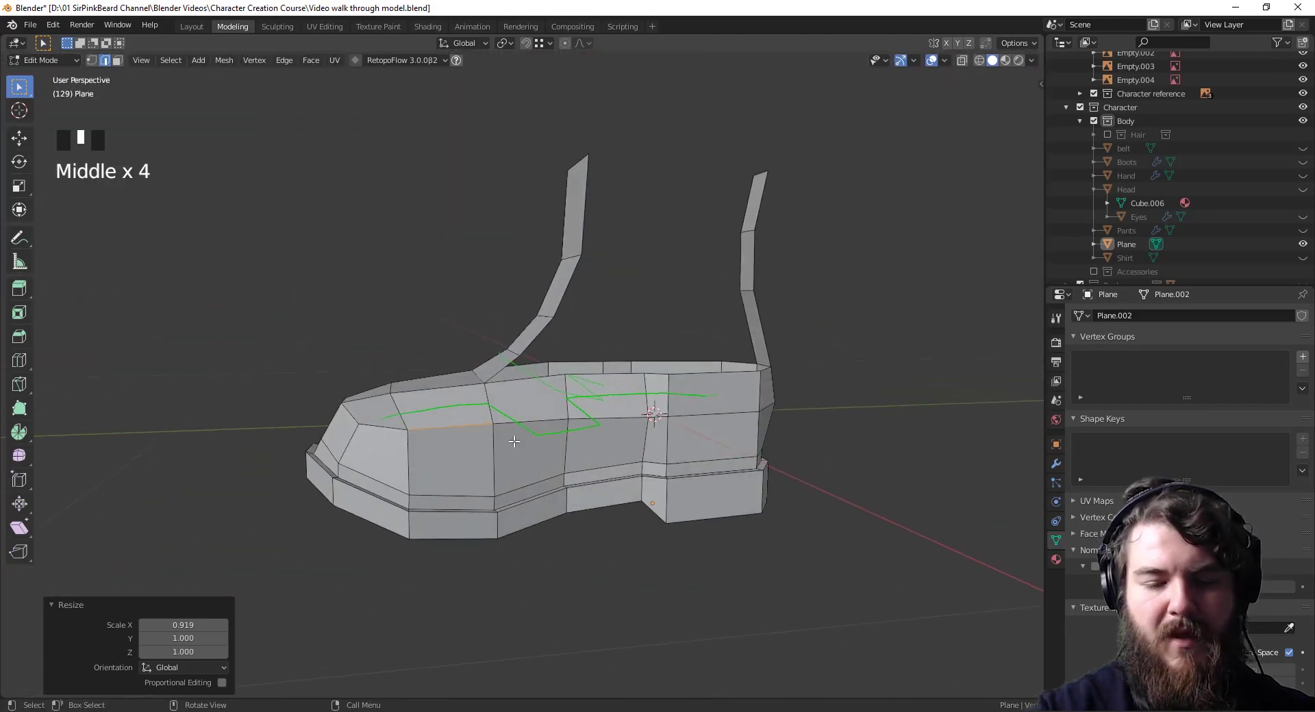
{"action": "middle_click_drag", "start_coordinate": [824, 523], "coordinate": [792, 609]}
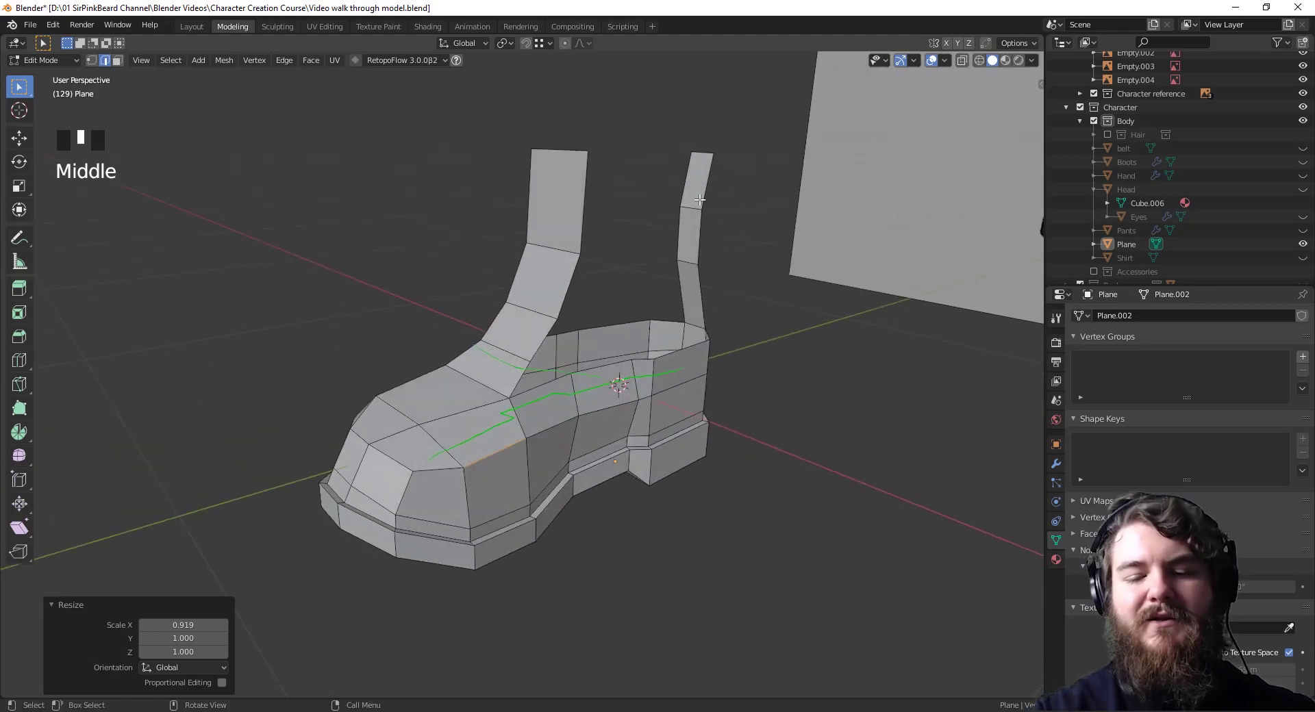